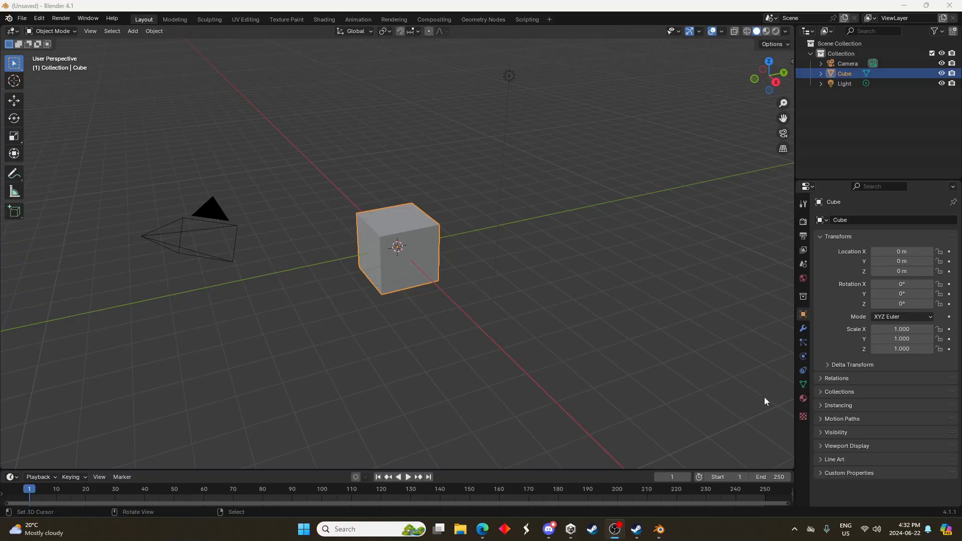
# Step: Set the render engine to Cycles and the render device to GPU Compute
pyautogui.click(803, 222)
pyautogui.click(890, 221)
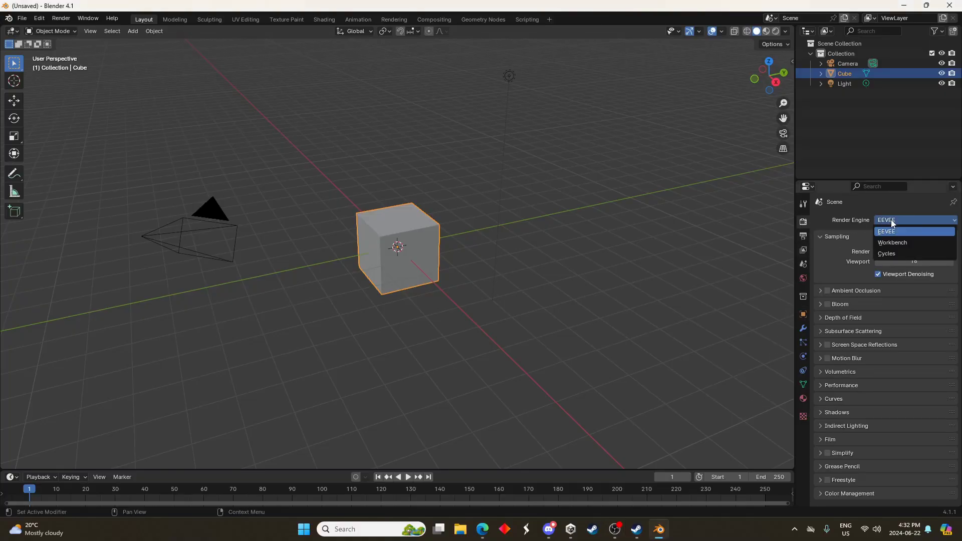
pyautogui.click(892, 251)
pyautogui.click(892, 245)
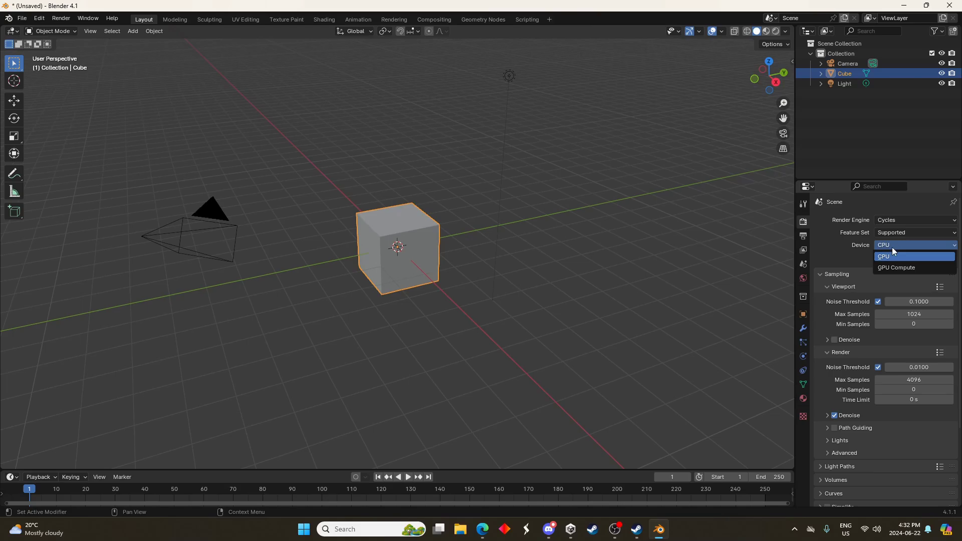
pyautogui.click(890, 268)
# Step: Delete the default cube and add a plane at the scene's origin
pyautogui.moveTo(378, 284); pyautogui.dragTo(416, 242, button='middle')
pyautogui.press('Delete')
pyautogui.hotkey('shift', 'a')
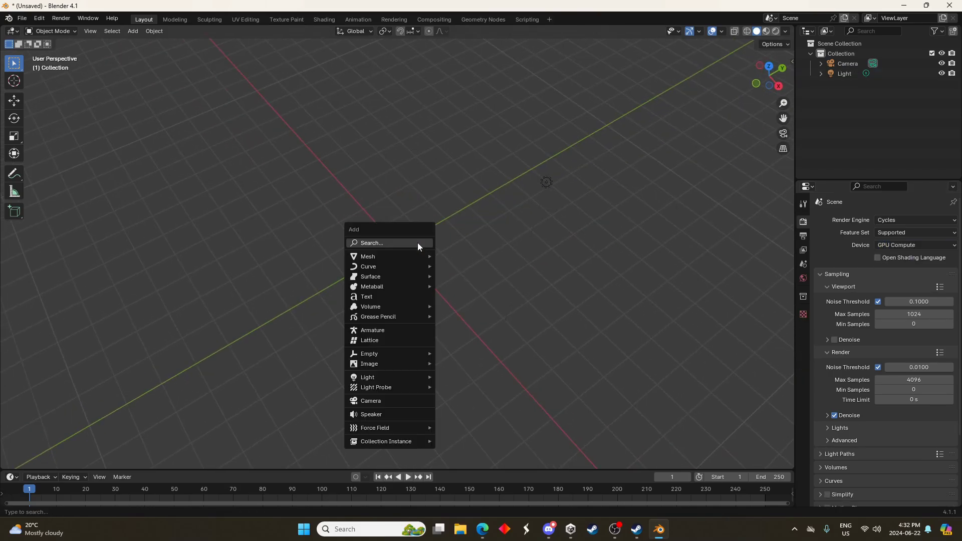
pyautogui.click(417, 243)
pyautogui.write('plane')
pyautogui.press('Return')
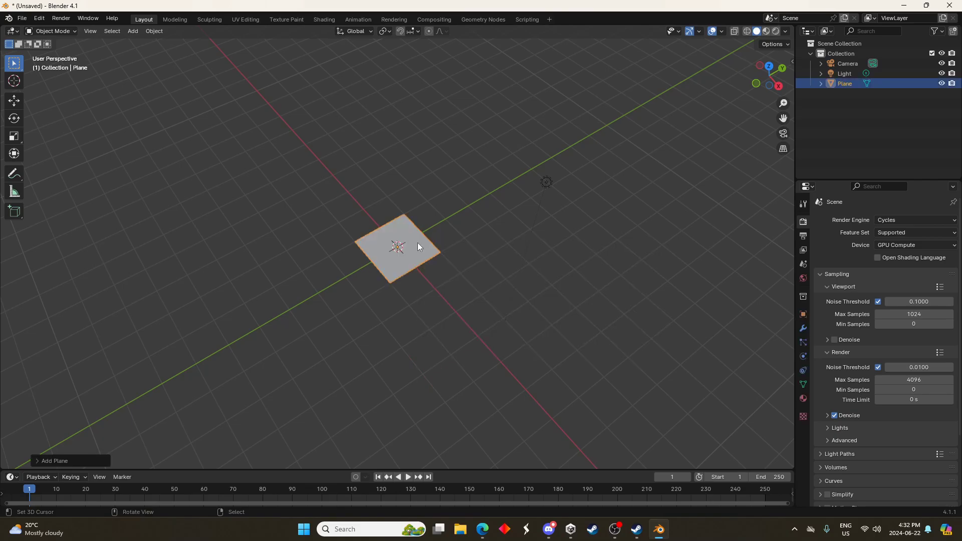
# Step: Switch to the top view and align the camera to it so it looks straight down at the plane
pyautogui.moveTo(583, 281); pyautogui.dragTo(457, 248, button='middle')
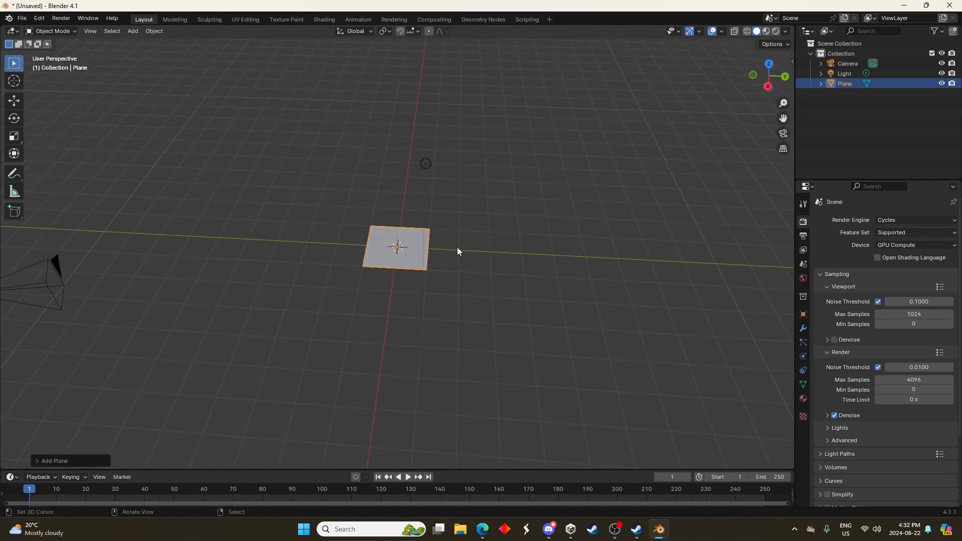
pyautogui.press('KP_7')
pyautogui.press('KP_0')
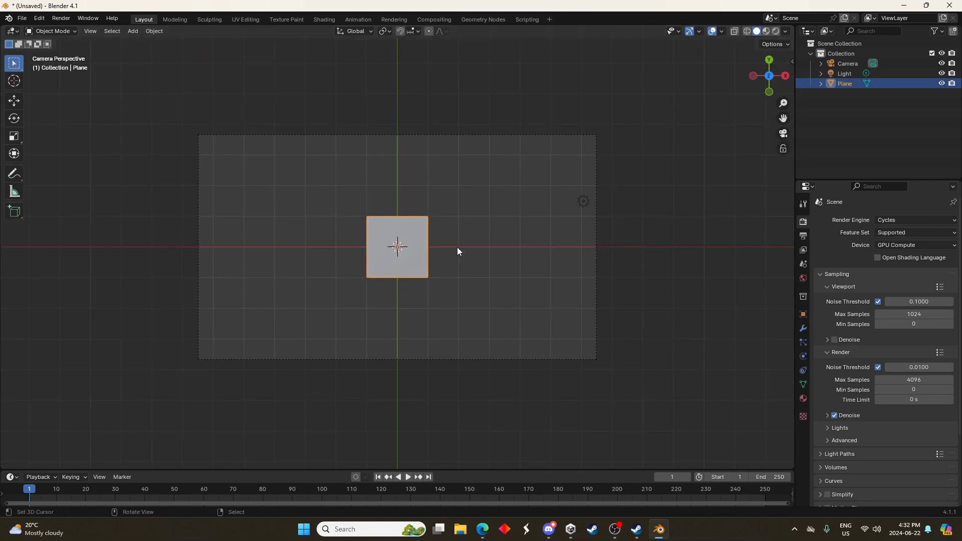
# Step: Split the 3D viewport vertically, turn the new area into a Shader Editor and hide its sidebar
pyautogui.moveTo(1, 27); pyautogui.dragTo(279, 28)
pyautogui.click(13, 32)
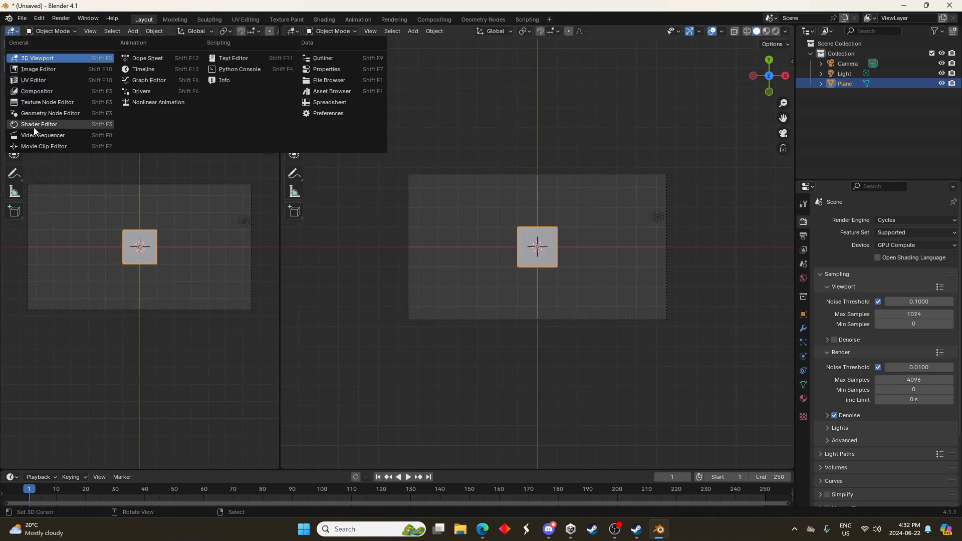
pyautogui.click(32, 126)
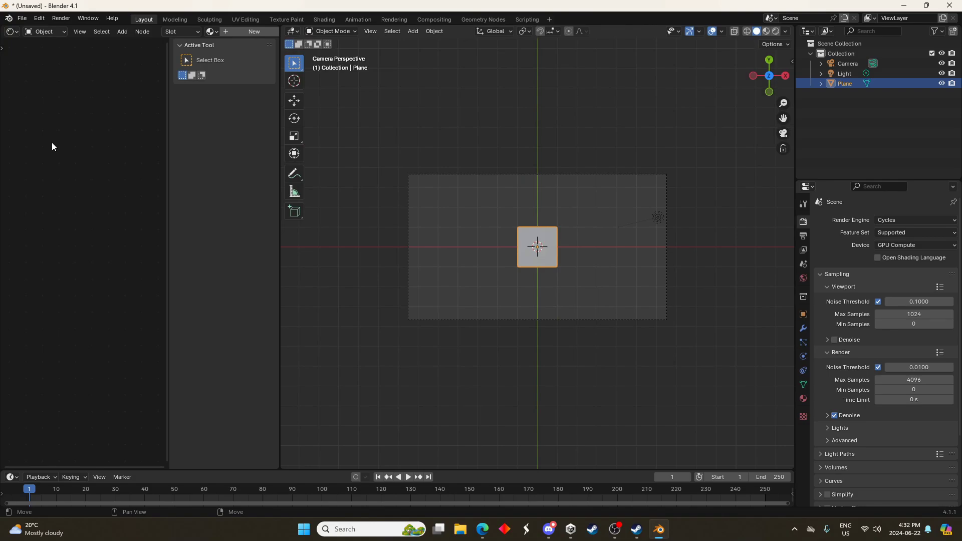
pyautogui.press('n')
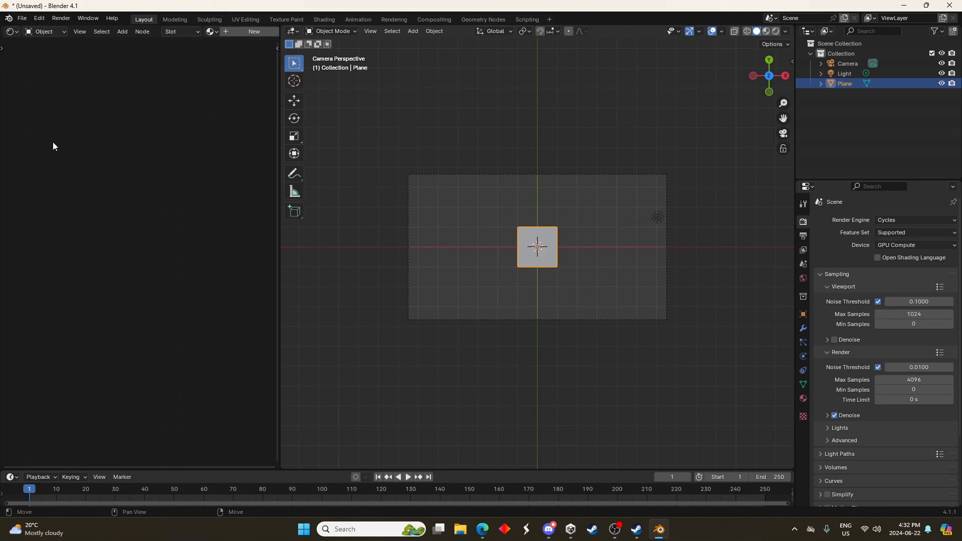
# Step: Create a new material for the plane and place a Checker Texture node before the Principled BSDF
pyautogui.click(231, 32)
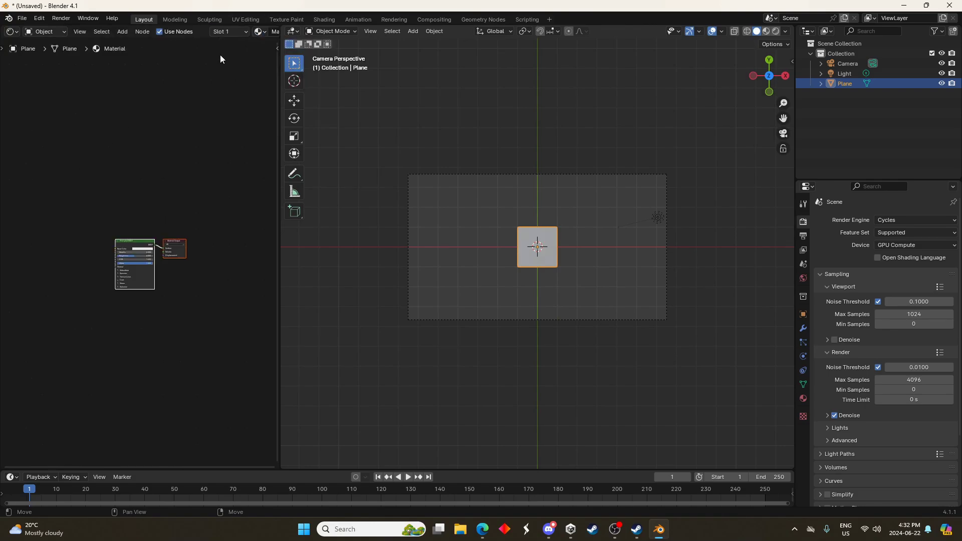
pyautogui.moveTo(164, 198); pyautogui.dragTo(170, 189, button='middle')
pyautogui.hotkey('shift', 'a')
pyautogui.write('chec')
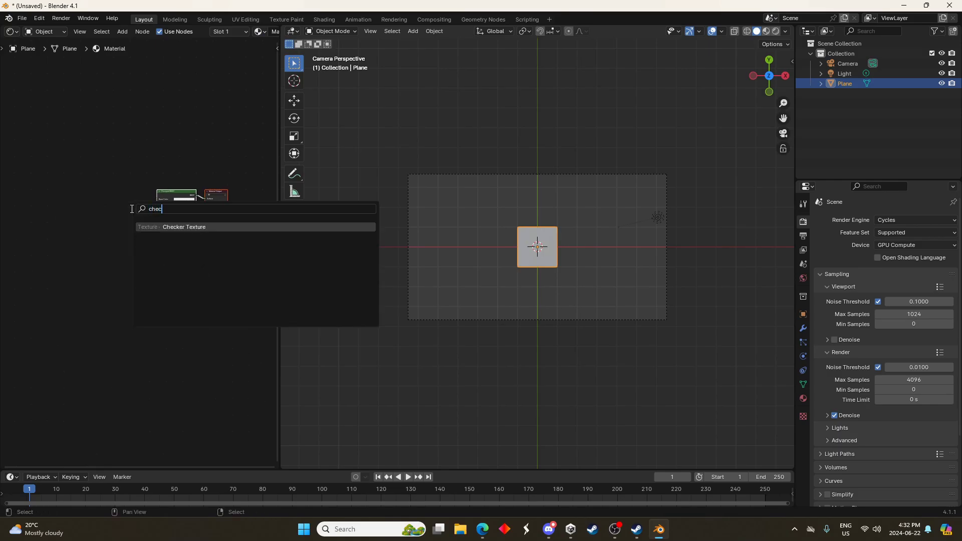
pyautogui.press('Return')
pyautogui.click(95, 190)
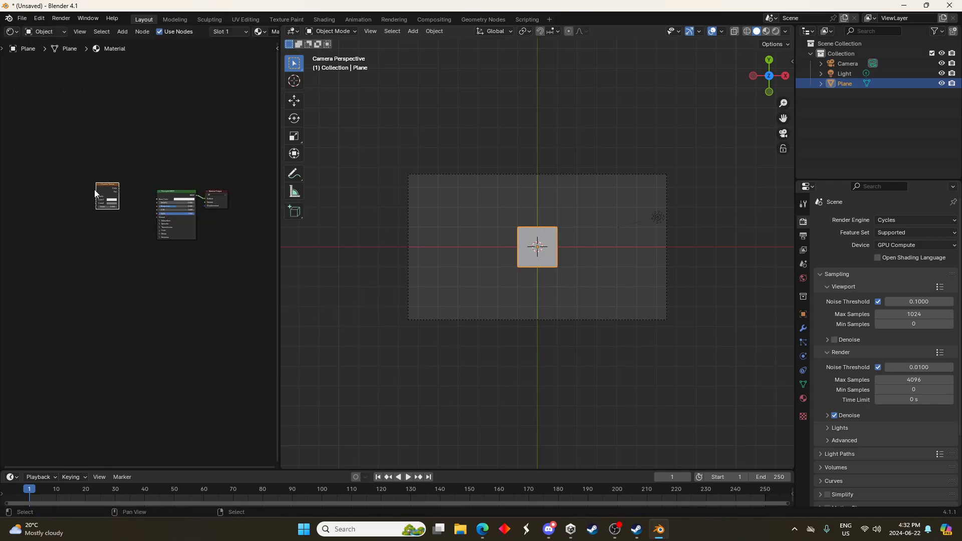
# Step: Add Mapping and Texture Coordinate nodes feeding the Checker Texture's Vector input
pyautogui.scroll(4, 119, 213)
pyautogui.moveTo(120, 214); pyautogui.dragTo(164, 292, button='middle')
pyautogui.hotkey('ctrl', 't')
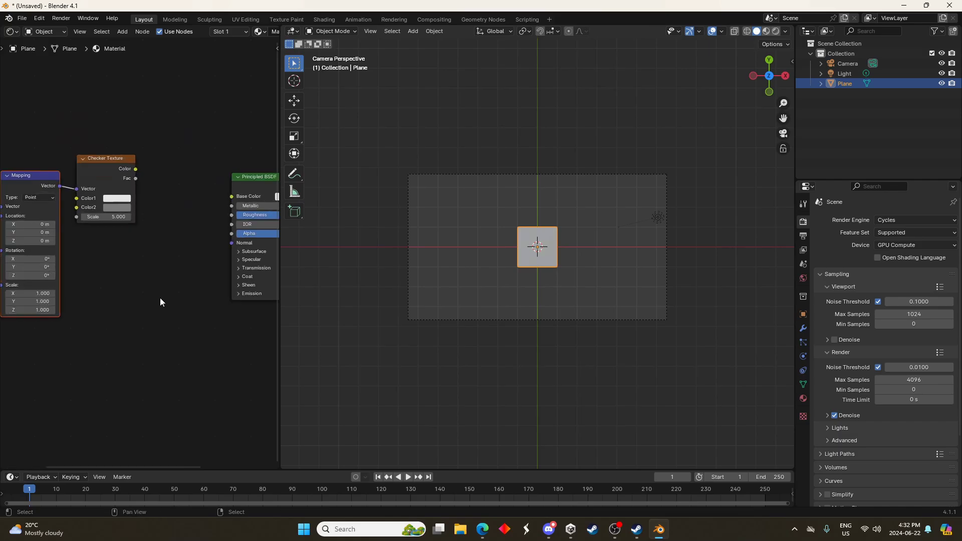
pyautogui.scroll(2, 201, 291)
pyautogui.moveTo(19, 225); pyautogui.dragTo(40, 217)
pyautogui.moveTo(142, 200); pyautogui.dragTo(140, 206, button='middle')
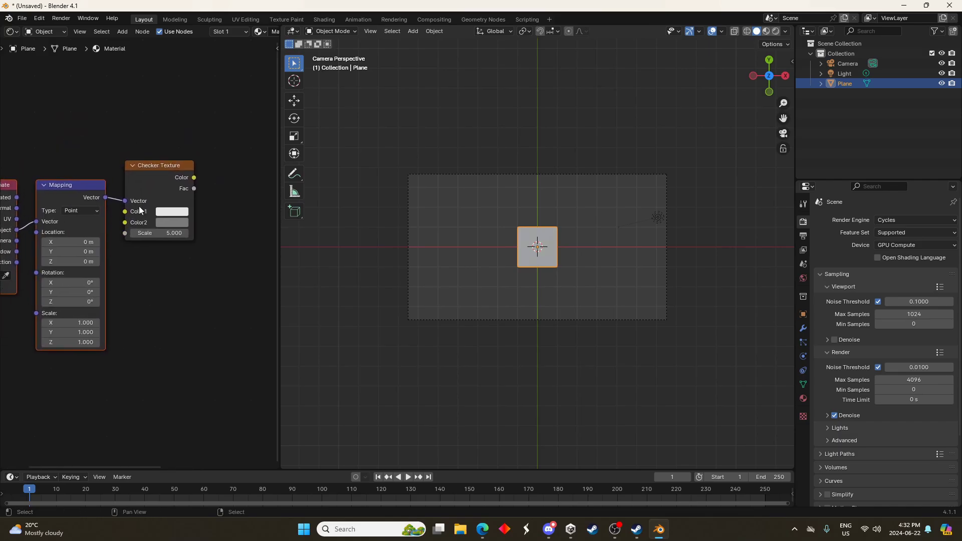
# Step: Connect the Checker Texture's Color output into the plane's material and display the viewport in rendered shading
pyautogui.keyDown('ctrl'); pyautogui.keyDown('shift'); pyautogui.click(160, 169); pyautogui.keyUp('shift'); pyautogui.keyUp('ctrl')
pyautogui.press('z')
pyautogui.click(627, 210)
pyautogui.scroll(3, 594, 290)
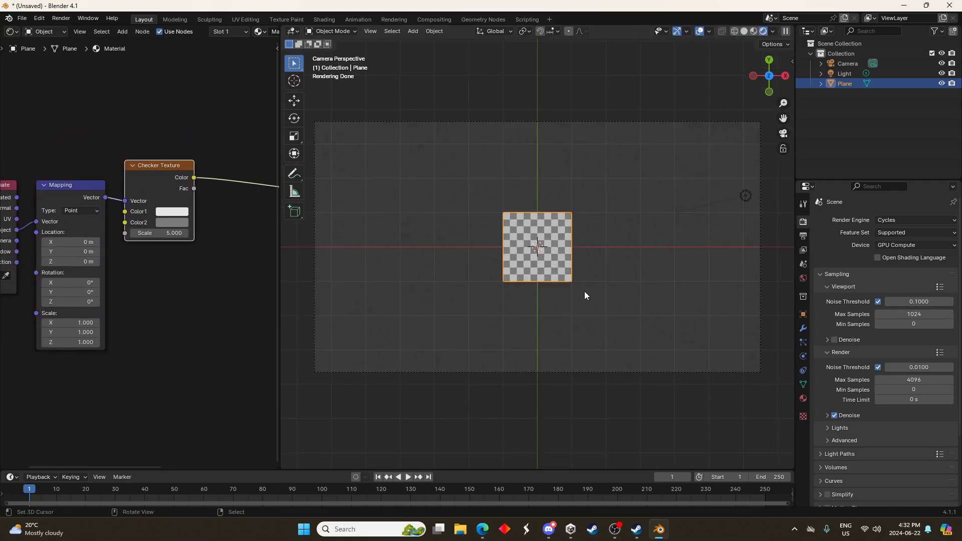
# Step: Set the Checker Texture's scale to 2
pyautogui.click(152, 235)
pyautogui.write('2')
pyautogui.press('Return')
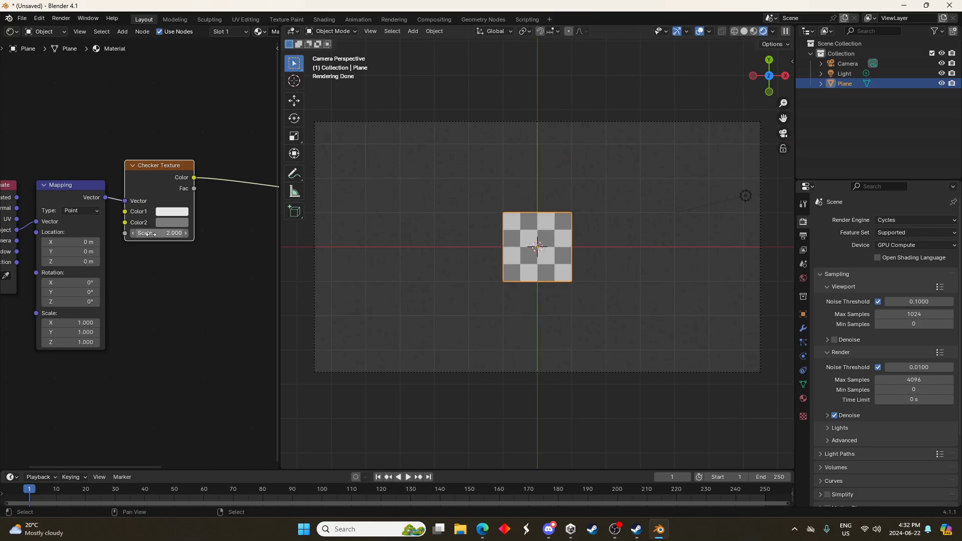
pyautogui.scroll(2, 577, 308)
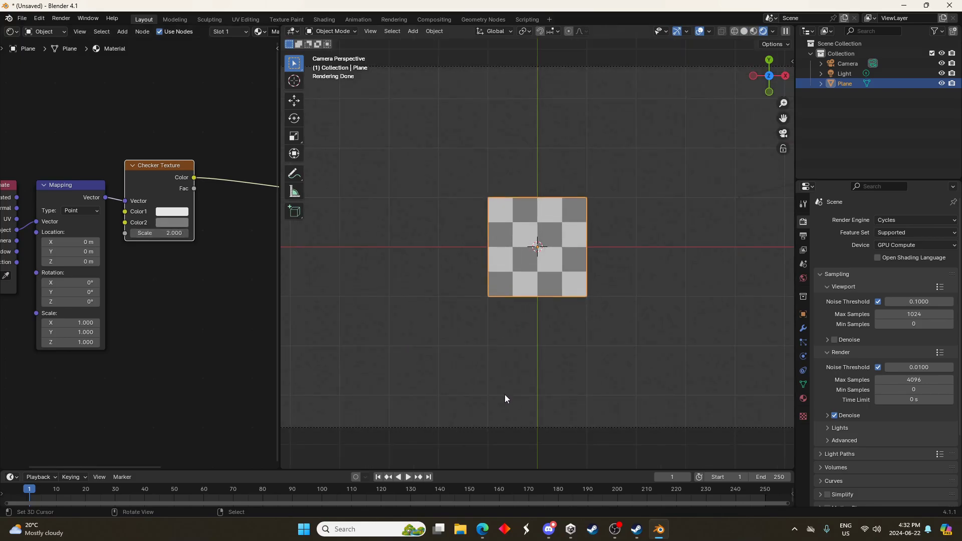
# Step: Select the camera and set the output's horizontal resolution to 1080 px for a square frame
pyautogui.scroll(-3, 506, 381)
pyautogui.click(507, 335)
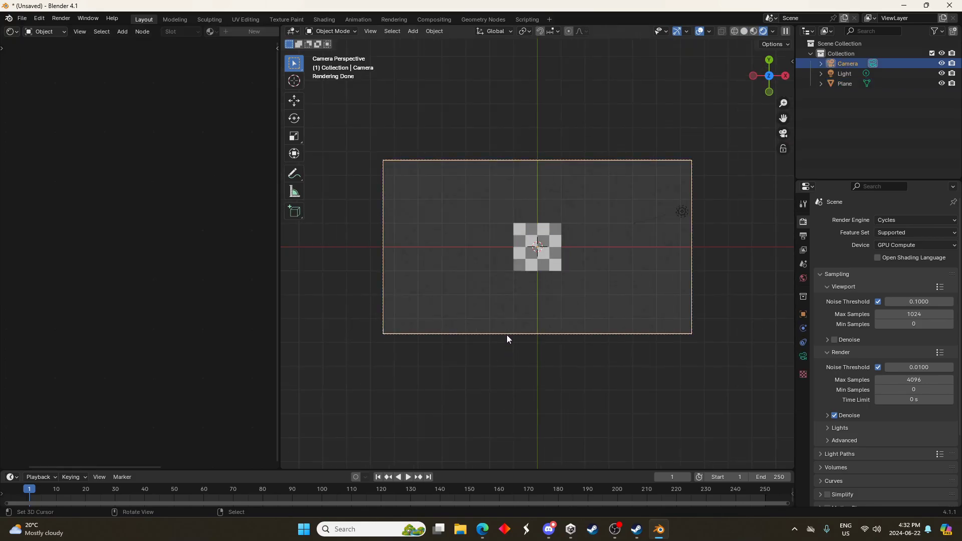
pyautogui.click(803, 236)
pyautogui.click(898, 234)
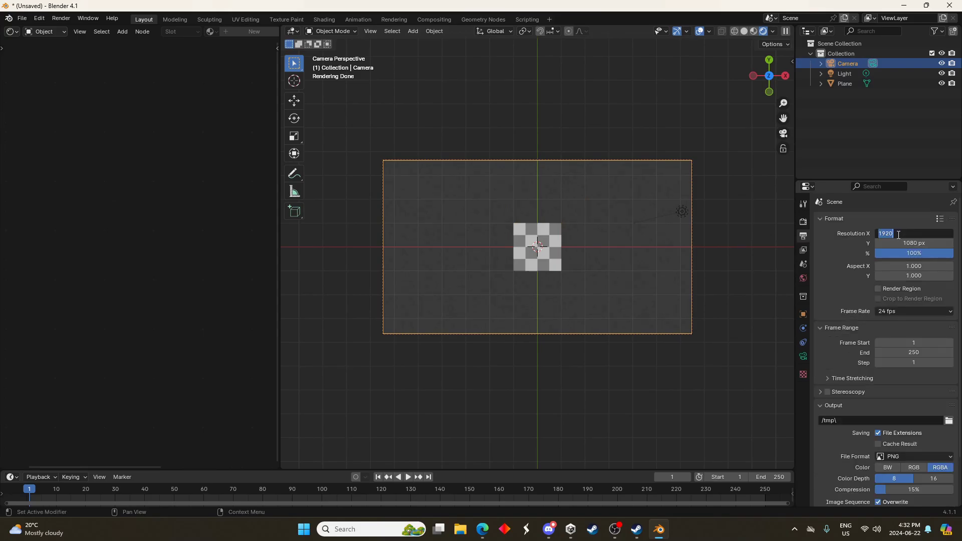
pyautogui.write('1080')
pyautogui.press('Return')
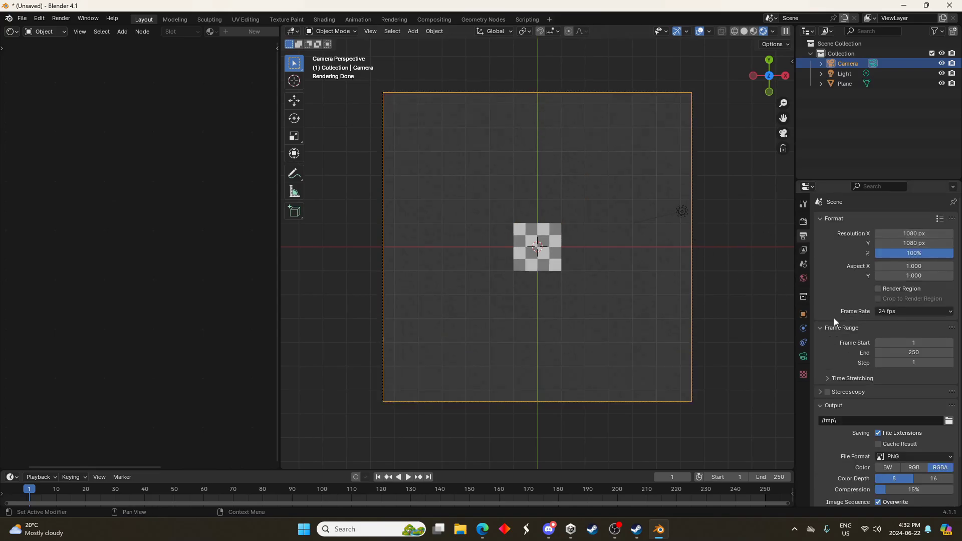
# Step: Change the camera's lens type to Orthographic with an orthographic scale of 2 so the plane fills the frame
pyautogui.click(803, 357)
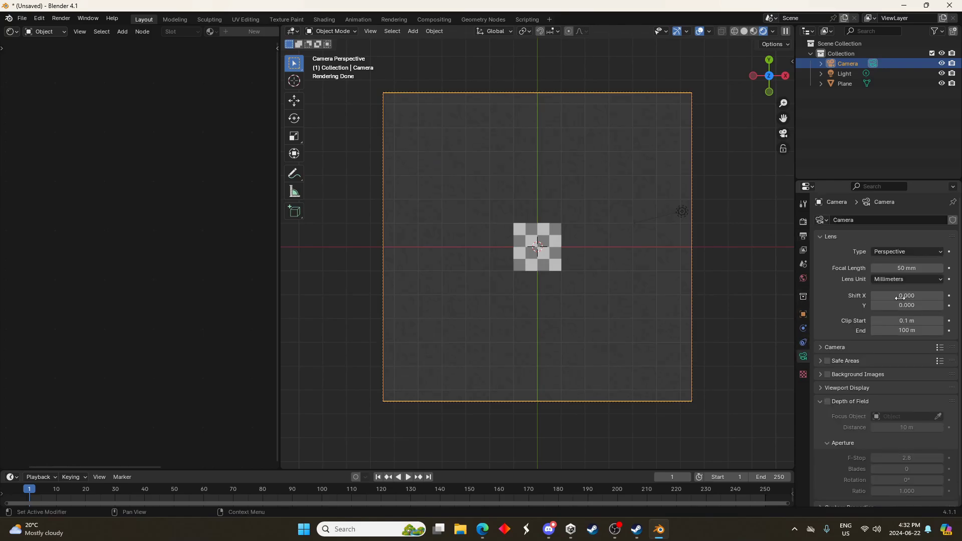
pyautogui.click(903, 250)
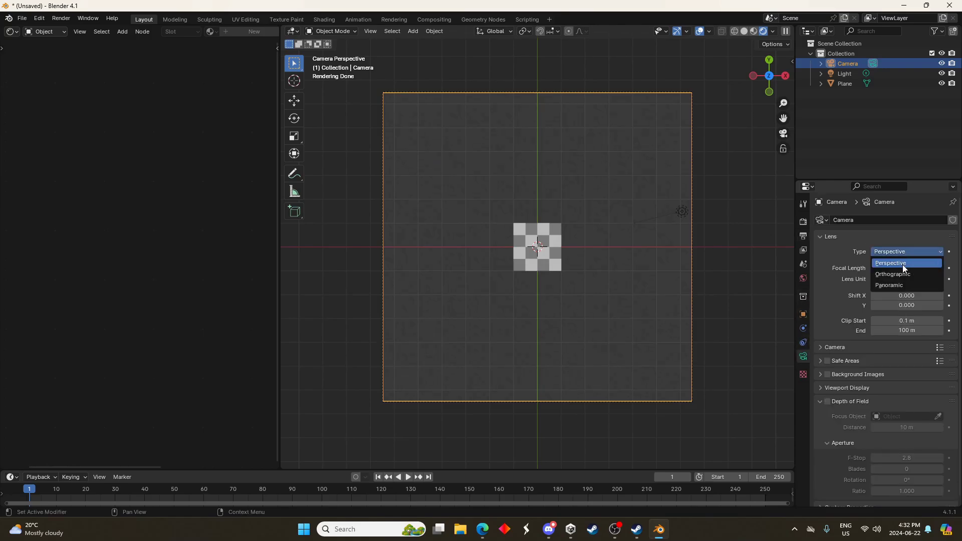
pyautogui.click(903, 275)
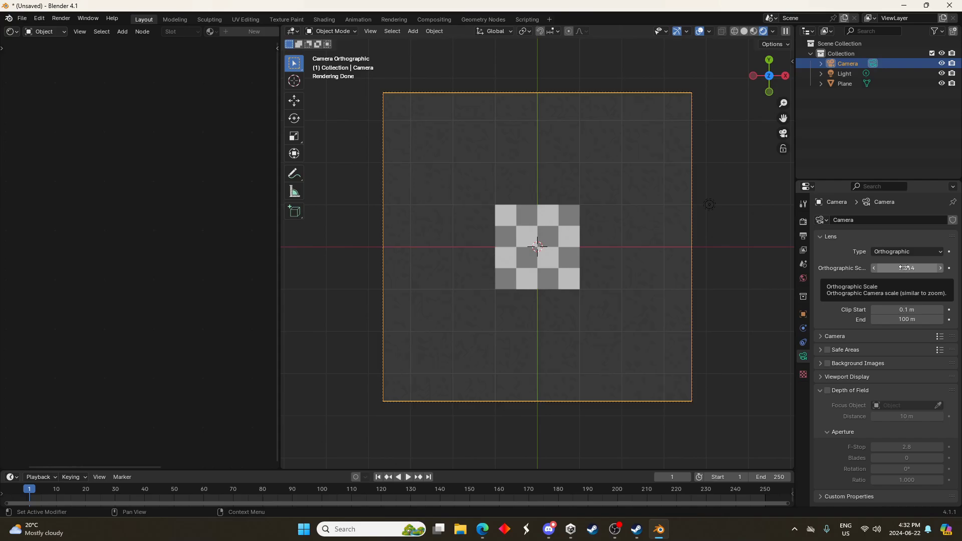
pyautogui.moveTo(907, 268)
pyautogui.mouseDown()
pyautogui.moveTo(858, 268)
pyautogui.moveTo(924, 260)
pyautogui.mouseUp()
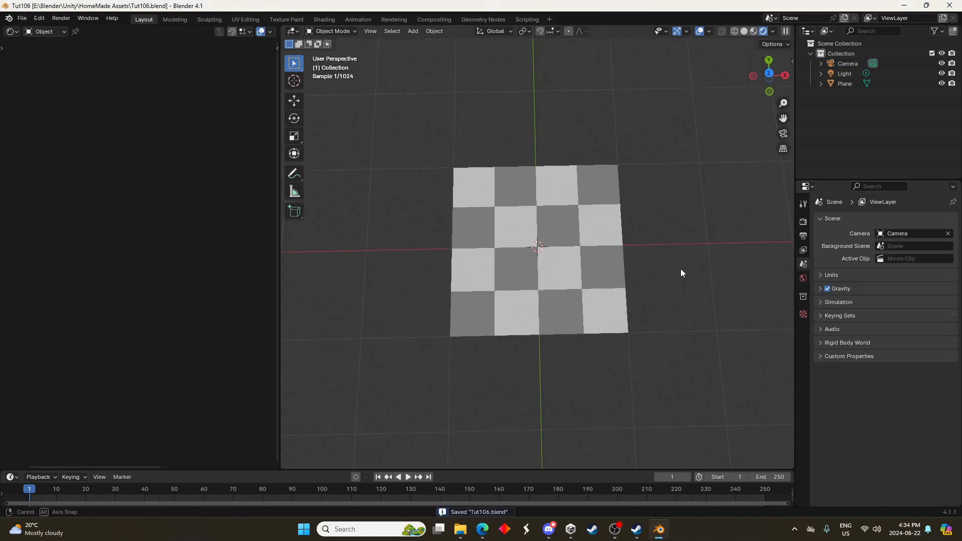
# Step: Add an ico sphere at the origin and scale it down to fit within one checker square
pyautogui.hotkey('shift', 'a')
pyautogui.moveTo(680, 270)
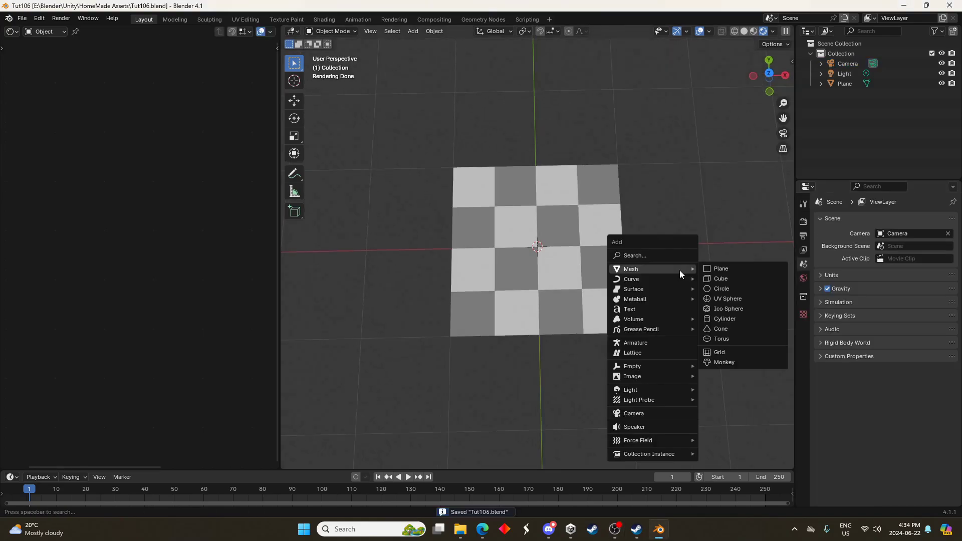
pyautogui.click(726, 309)
pyautogui.moveTo(549, 264); pyautogui.dragTo(552, 218, button='middle')
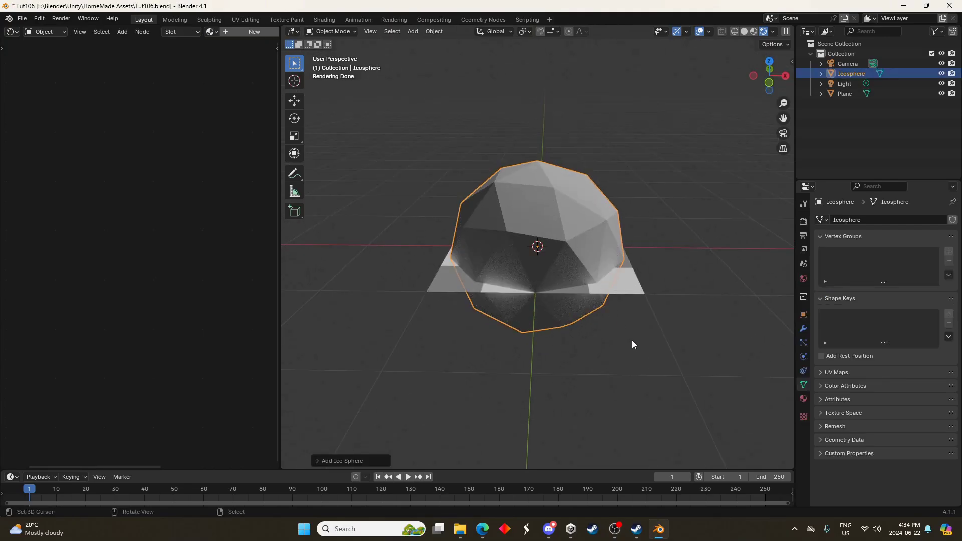
pyautogui.press('s')
pyautogui.click(573, 281)
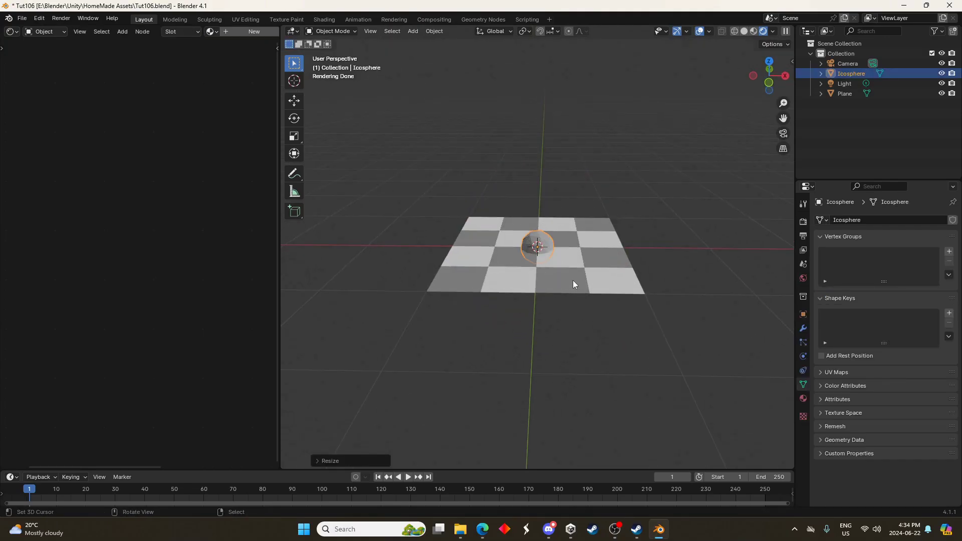
# Step: From the top view, move the ico sphere about -0.75 m in X and 0.75 m in Y, centring it in the upper-left checker square
pyautogui.press('KP_7')
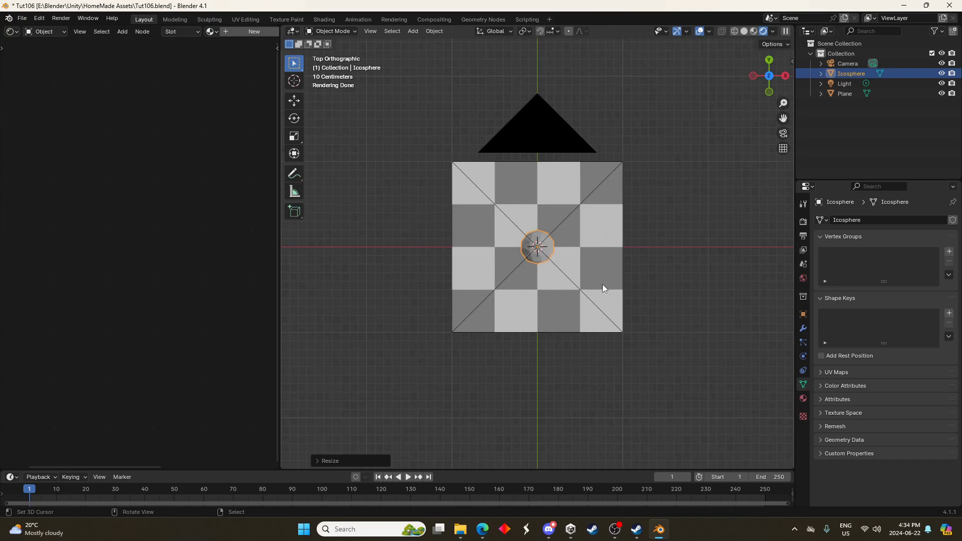
pyautogui.press('g')
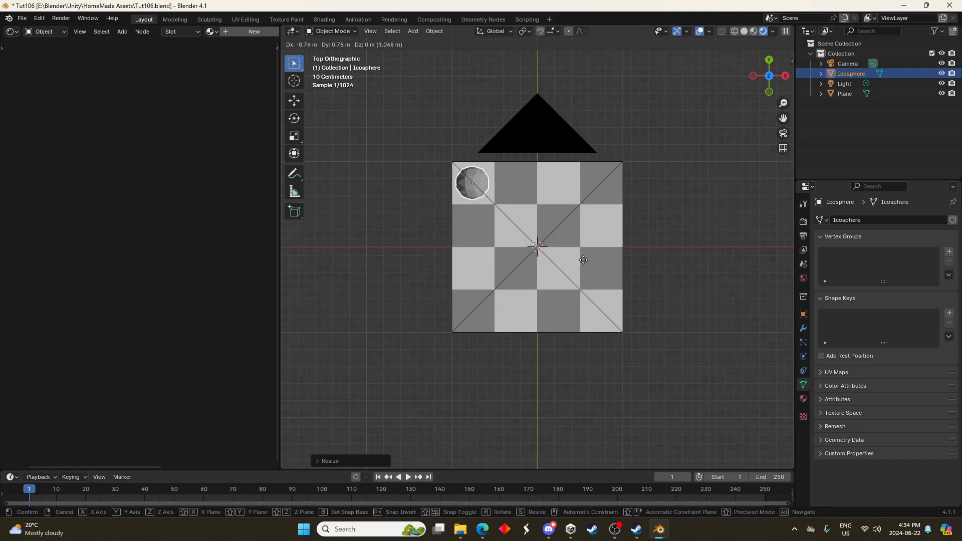
pyautogui.click(589, 260)
pyautogui.scroll(2, 546, 269)
pyautogui.keyDown('shift'); pyautogui.moveTo(547, 267); pyautogui.dragTo(556, 312, button='middle'); pyautogui.keyUp('shift')
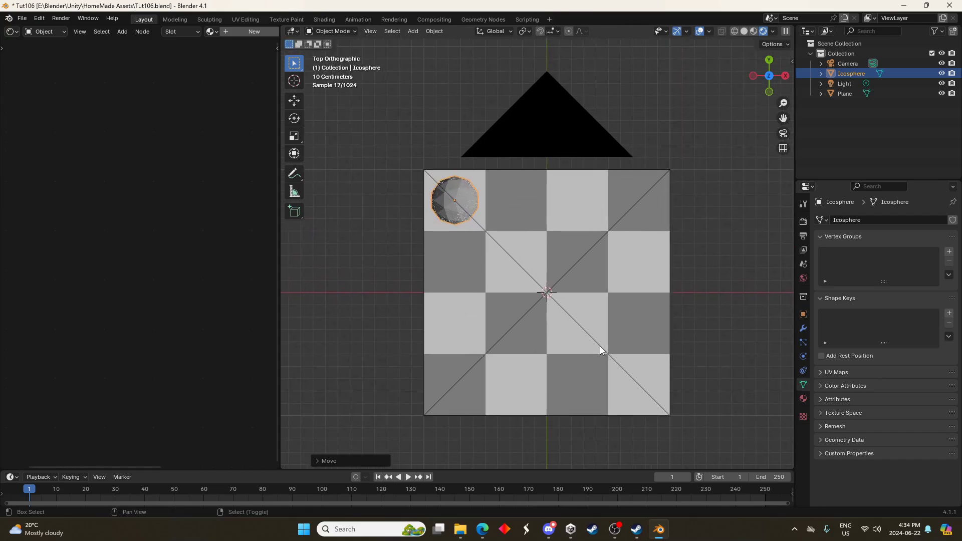
# Step: Add an Array modifier to the ico sphere
pyautogui.click(803, 329)
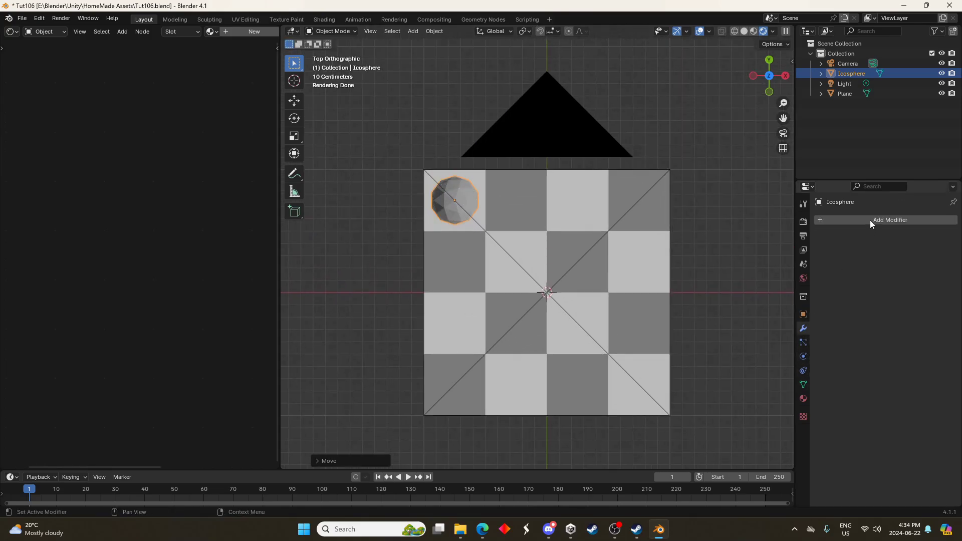
pyautogui.click(869, 219)
pyautogui.write('a')
pyautogui.click(830, 237)
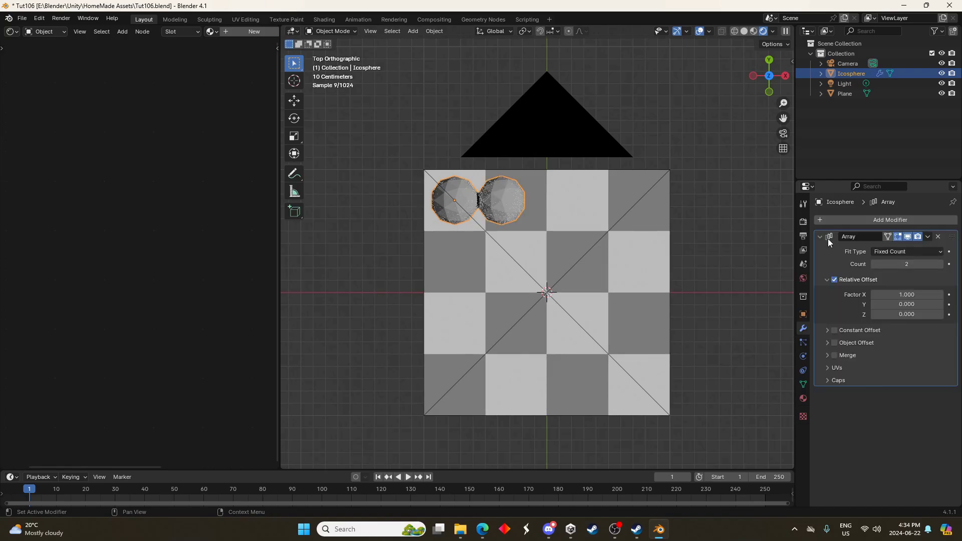
# Step: Set the ico sphere's Array modifier to a count of 4 with a relative X offset factor of 1.31
pyautogui.click(939, 264)
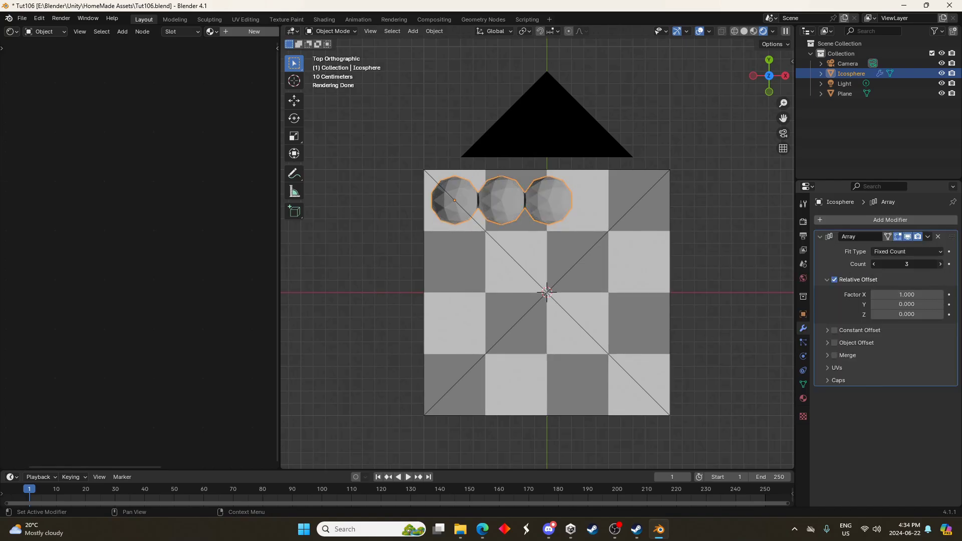
pyautogui.click(939, 264)
pyautogui.moveTo(913, 293)
pyautogui.keyDown('ctrl'); pyautogui.mouseDown()
pyautogui.moveTo(938, 293)
pyautogui.moveTo(929, 293)
pyautogui.mouseUp(); pyautogui.keyUp('ctrl')
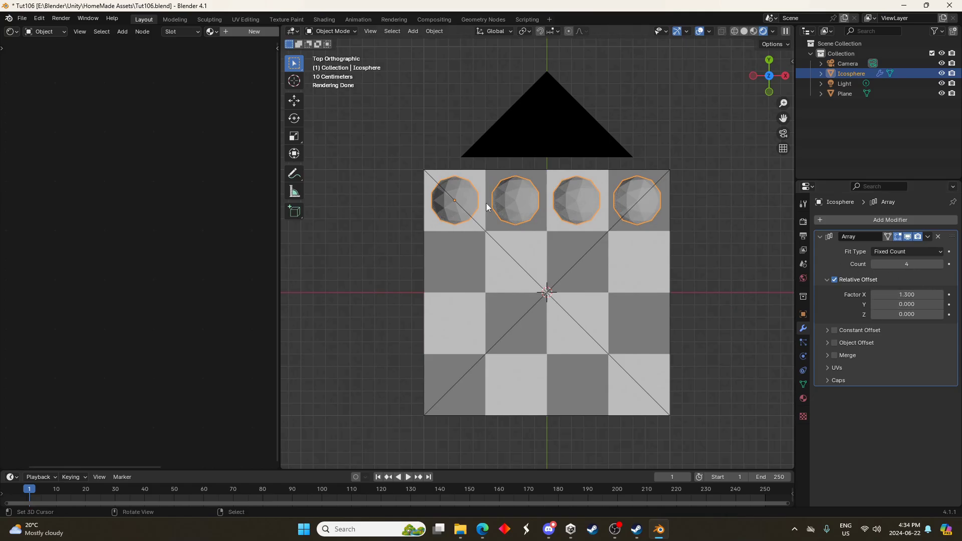
pyautogui.click(907, 294)
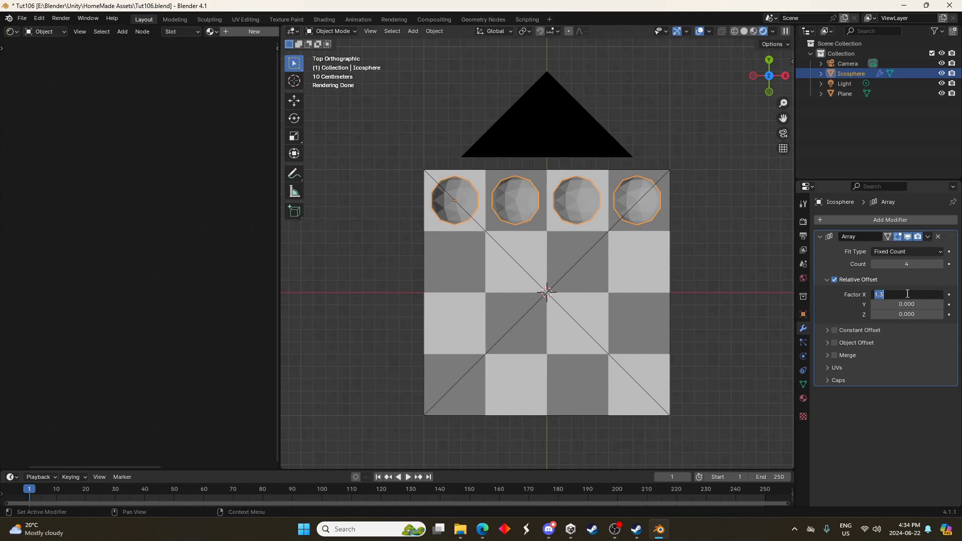
pyautogui.write('1.32')
pyautogui.press('Return')
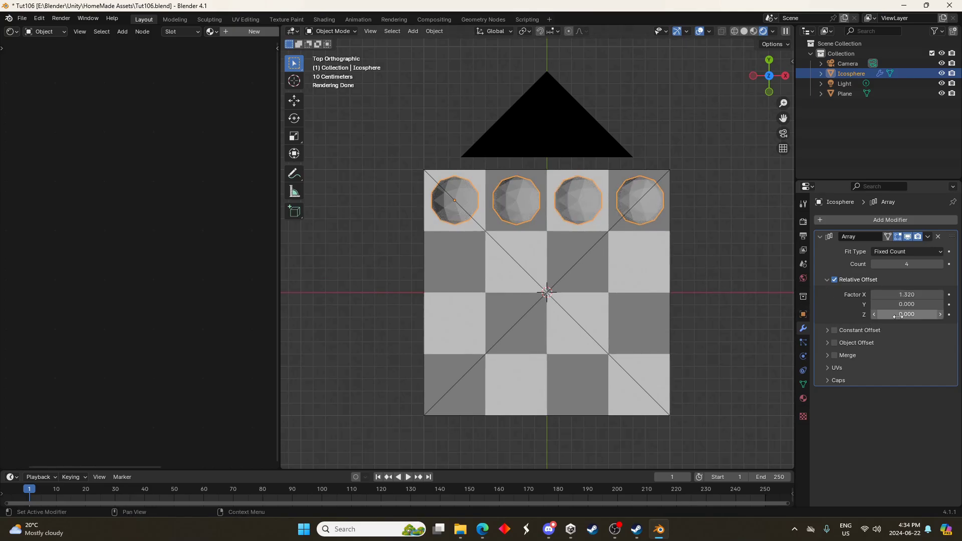
pyautogui.click(908, 293)
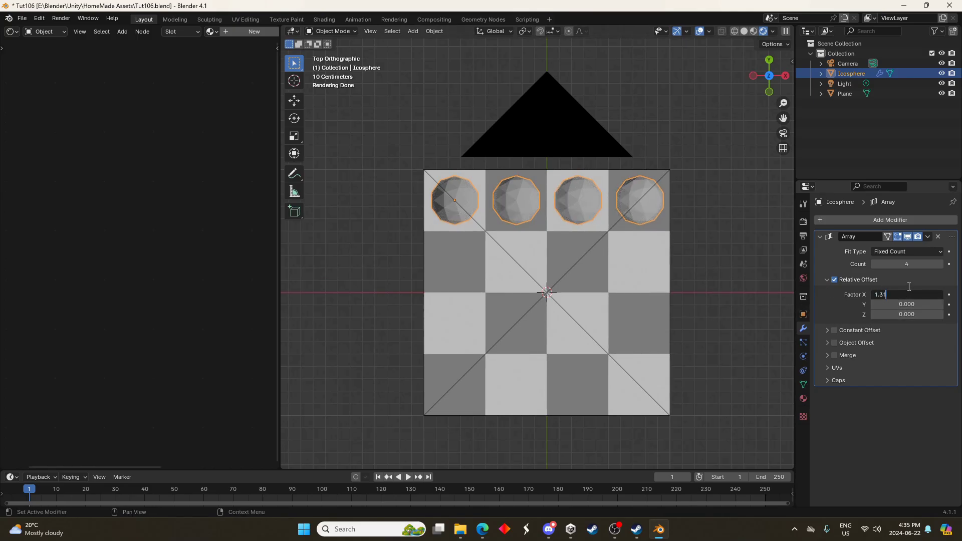
pyautogui.write('1.31')
pyautogui.press('Return')
# Step: Add a second Array modifier to the ico sphere with relative offset factors of 0 in X and -1.2 in Y
pyautogui.click(912, 218)
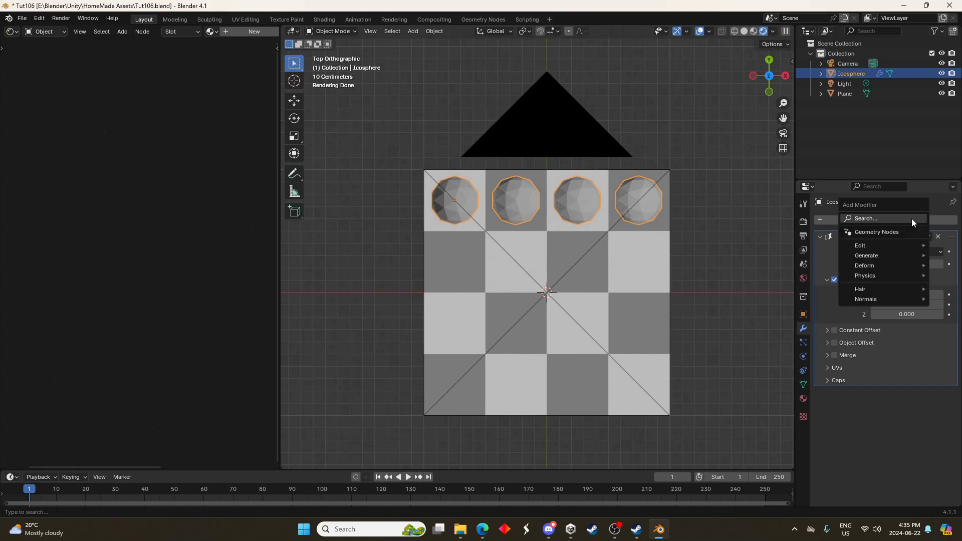
pyautogui.write('array')
pyautogui.click(877, 239)
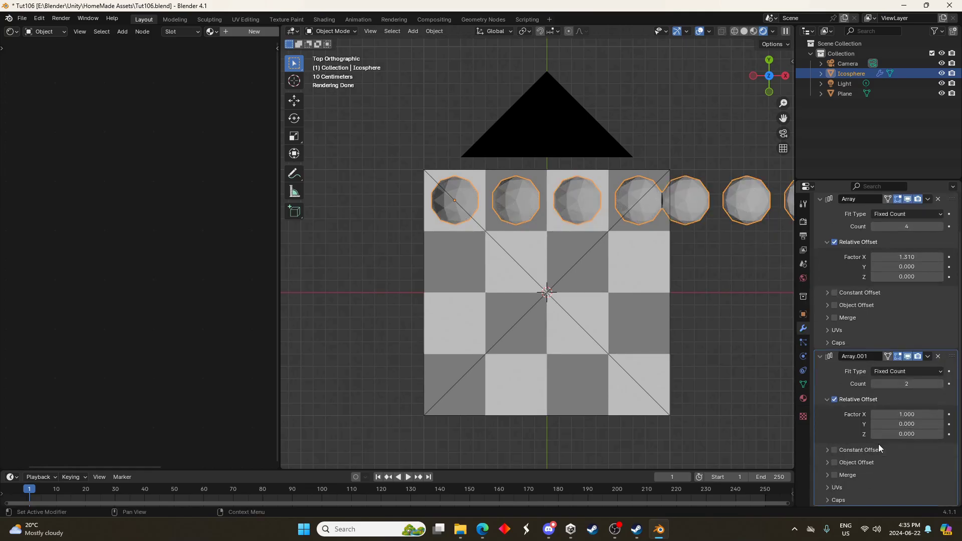
pyautogui.click(902, 414)
pyautogui.write('0')
pyautogui.press('Tab')
pyautogui.write('-')
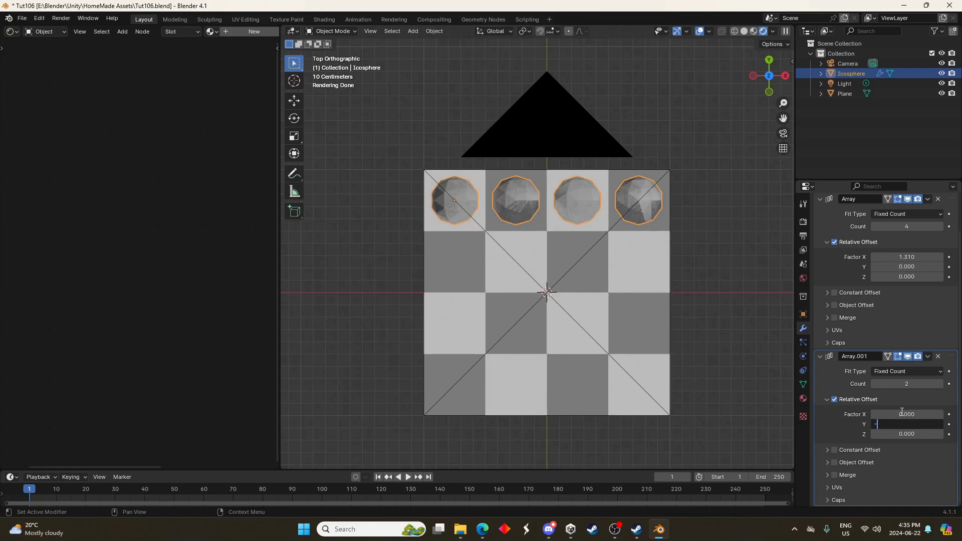
pyautogui.write('1.2')
pyautogui.press('Return')
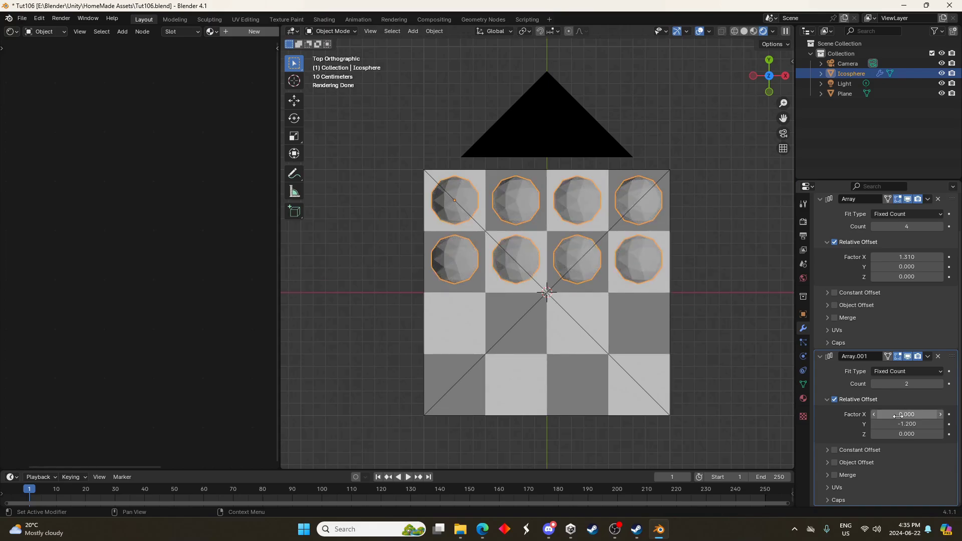
# Step: Set the second array's relative Y offset factor to -1.25 and its count to 4
pyautogui.click(922, 424)
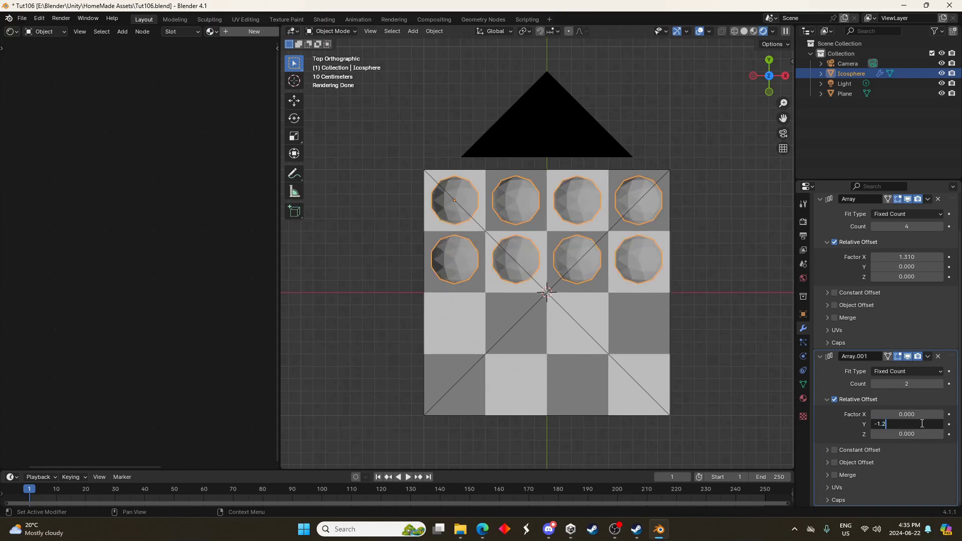
pyautogui.press('Return')
pyautogui.click(922, 424)
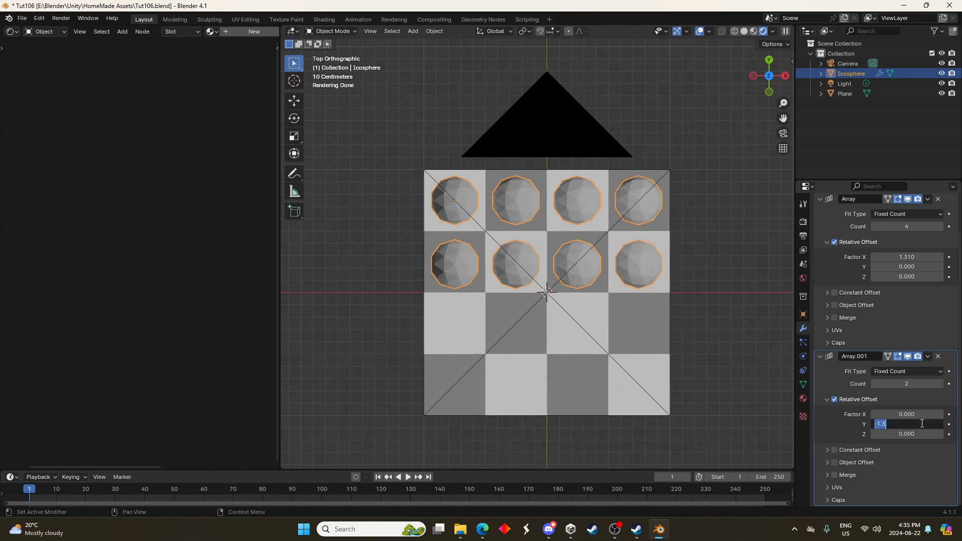
pyautogui.write('-1.25')
pyautogui.press('Return')
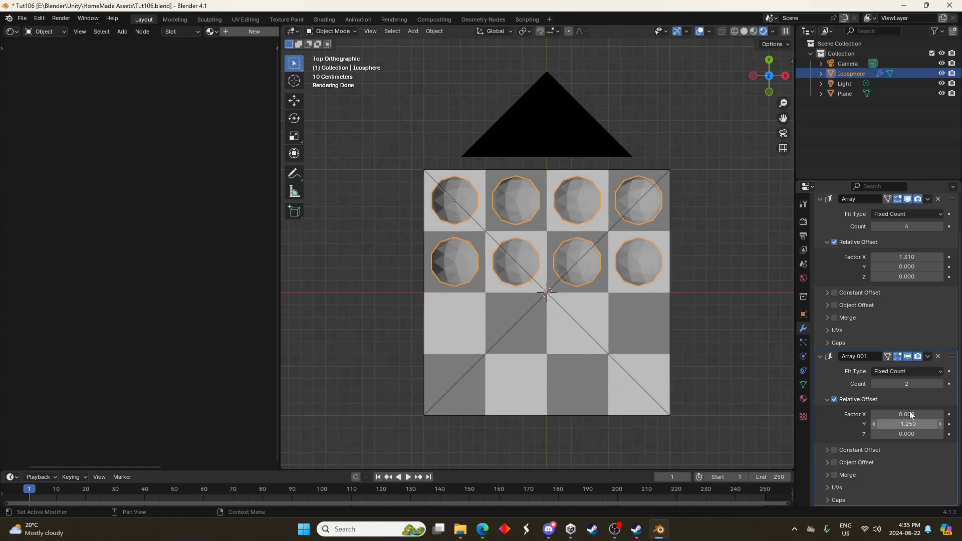
pyautogui.click(939, 384)
pyautogui.click(939, 385)
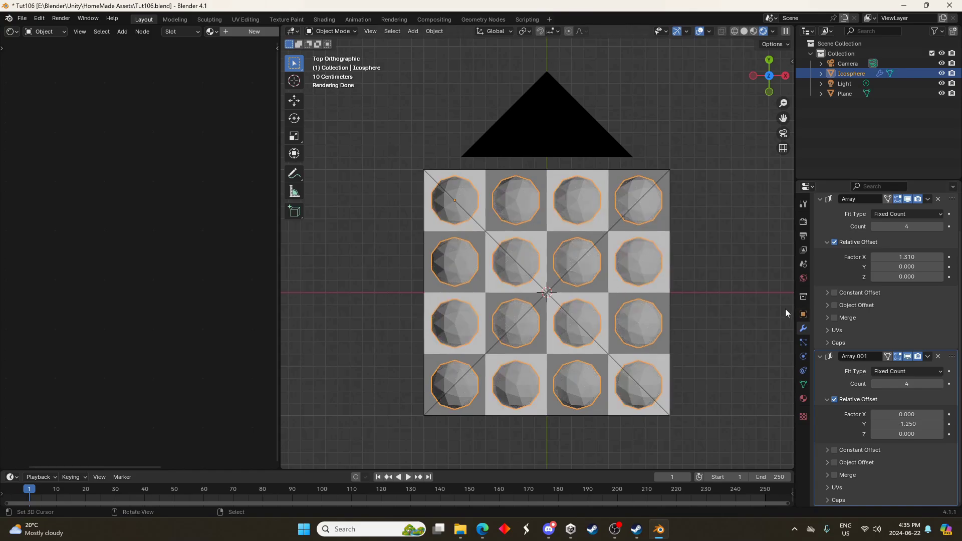
# Step: Collapse both Array modifiers and add a Subdivision Surface modifier to the ico sphere
pyautogui.click(820, 357)
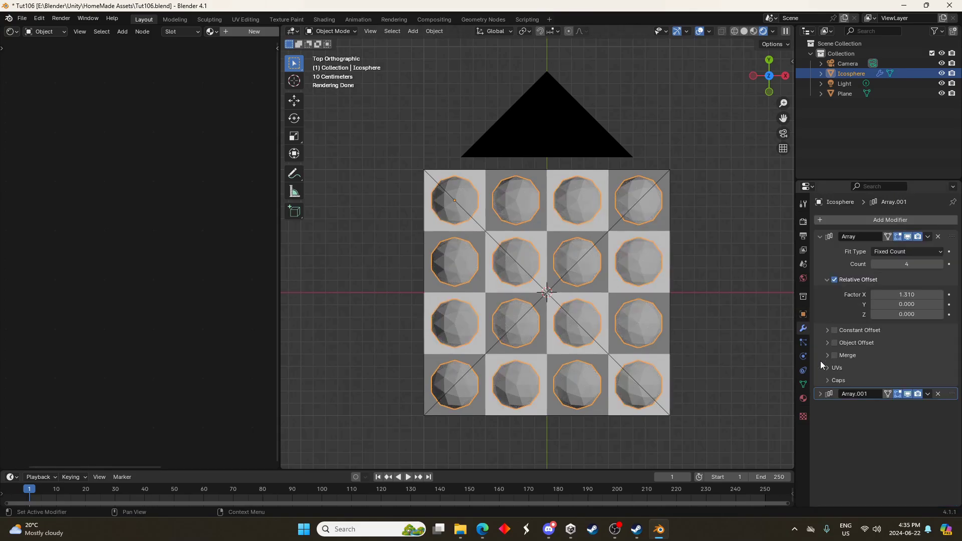
pyautogui.click(819, 237)
pyautogui.click(831, 218)
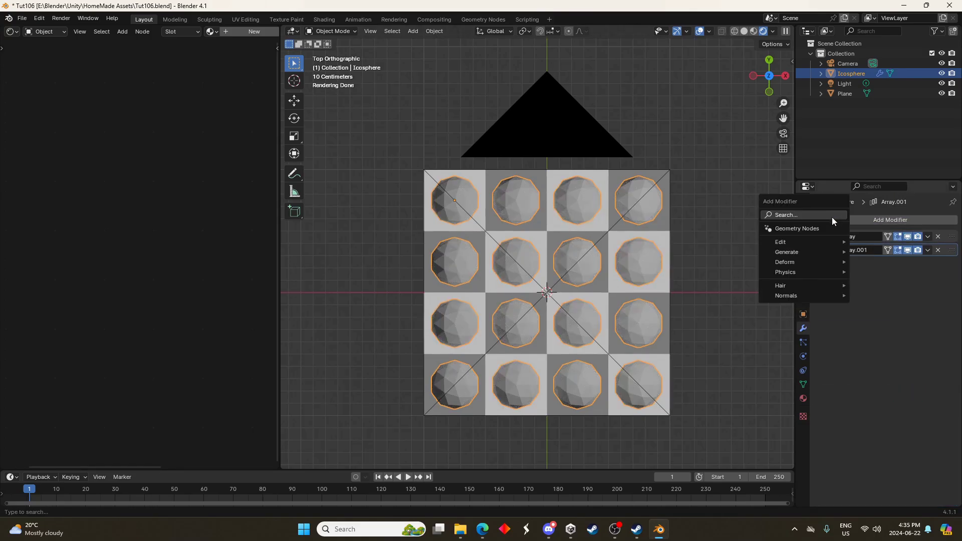
pyautogui.click(788, 214)
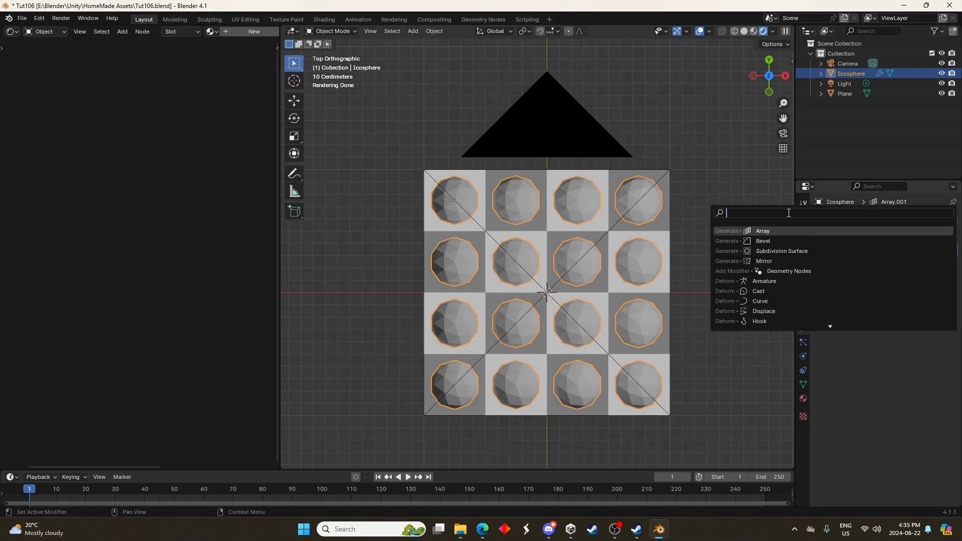
pyautogui.write('su')
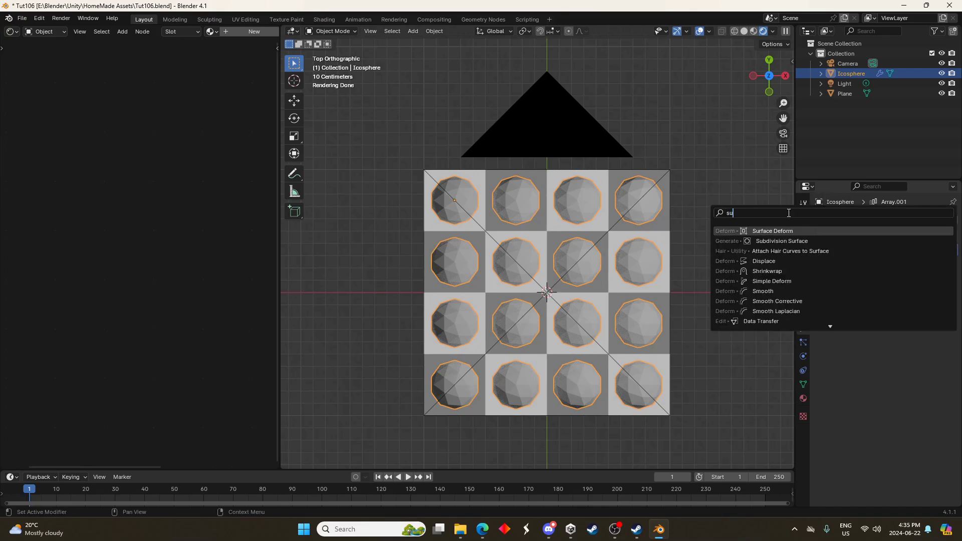
pyautogui.press('Down')
pyautogui.press('Return')
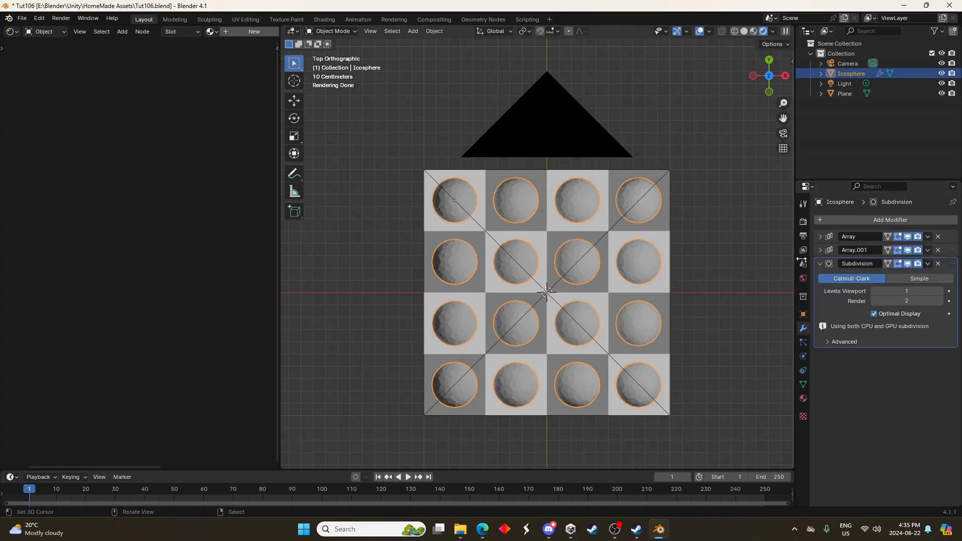
# Step: Create a new material for the ico sphere and name it Sphere
pyautogui.click(803, 398)
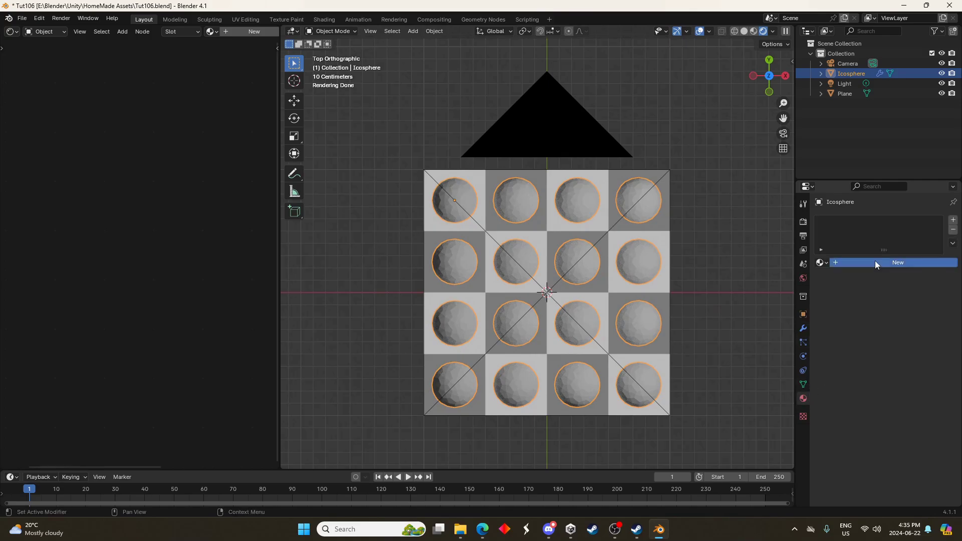
pyautogui.click(874, 260)
pyautogui.doubleClick(858, 221)
pyautogui.write('Sph')
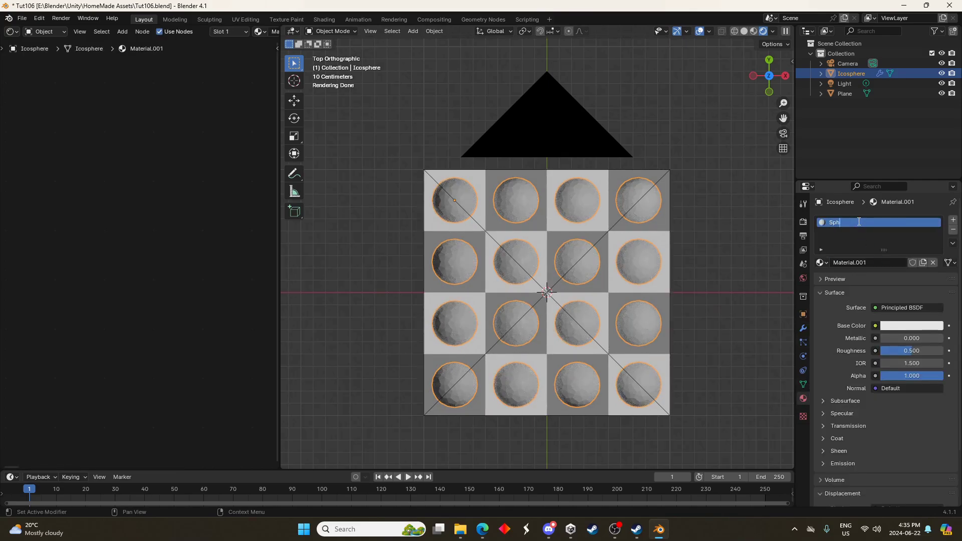
pyautogui.write('ere')
pyautogui.press('Return')
# Step: Set the Sphere material's surface displacement method to Displacement and Bump
pyautogui.scroll(-3, 862, 403)
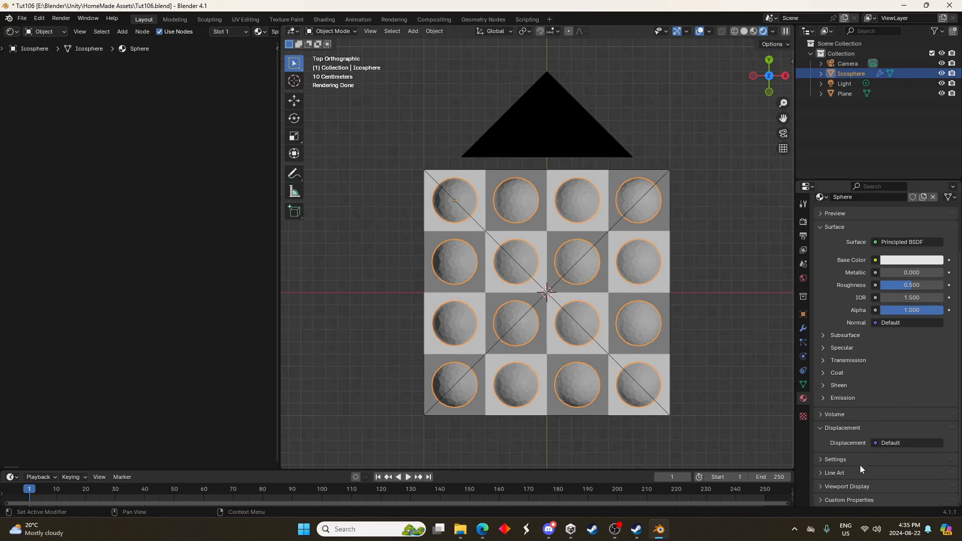
pyautogui.click(846, 457)
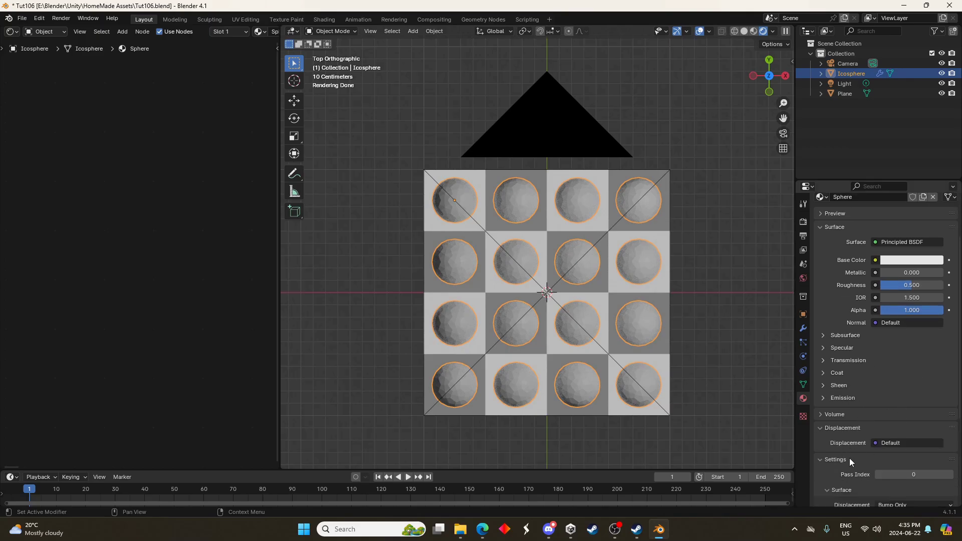
pyautogui.scroll(-4, 861, 451)
pyautogui.click(900, 425)
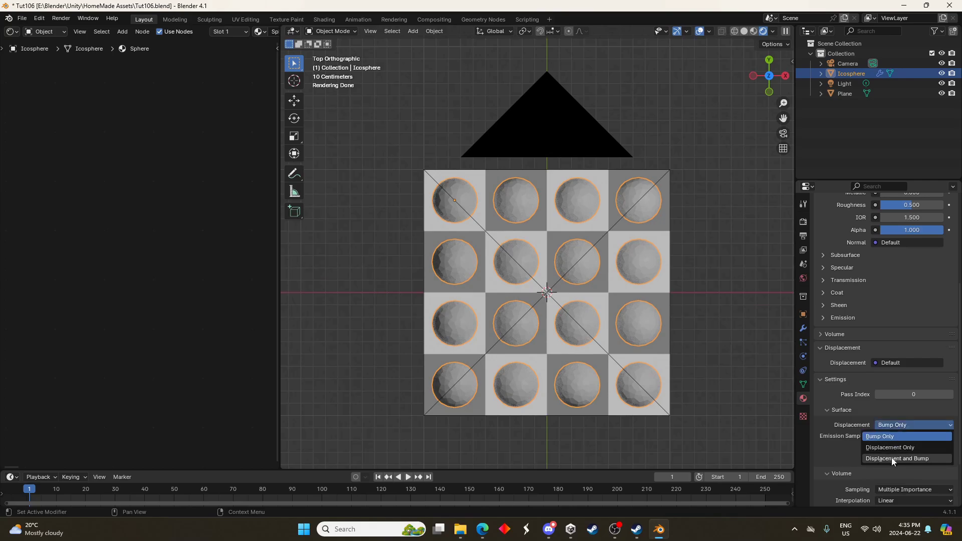
pyautogui.click(897, 459)
# Step: Widen the shader editor and add a Noise Texture to the Sphere material with Texture Coordinate and Mapping nodes attached
pyautogui.scroll(-6, 137, 166)
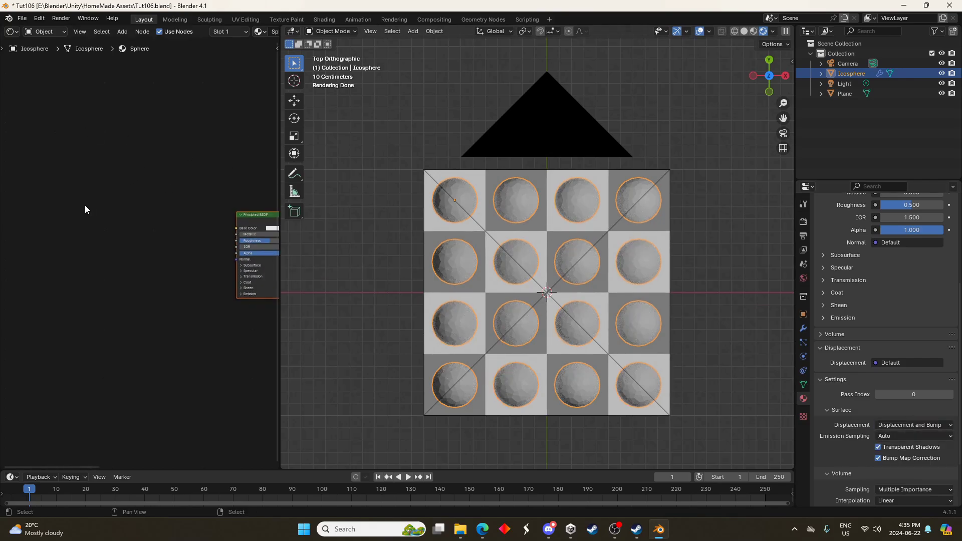
pyautogui.moveTo(86, 205); pyautogui.dragTo(19, 191, button='middle')
pyautogui.scroll(-2, 84, 219)
pyautogui.moveTo(278, 257); pyautogui.dragTo(389, 261)
pyautogui.scroll(2, 100, 267)
pyautogui.hotkey('shift', 'a')
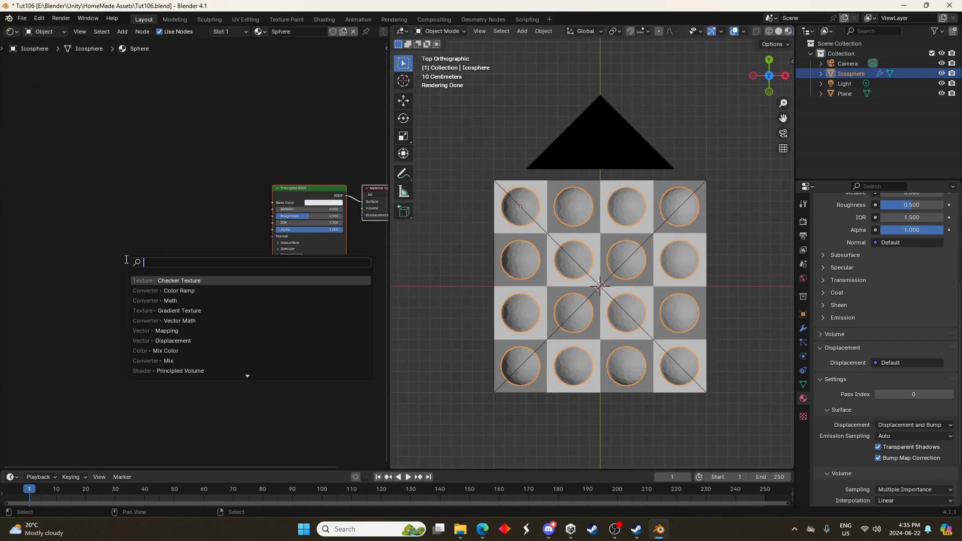
pyautogui.write('noise')
pyautogui.press('Return')
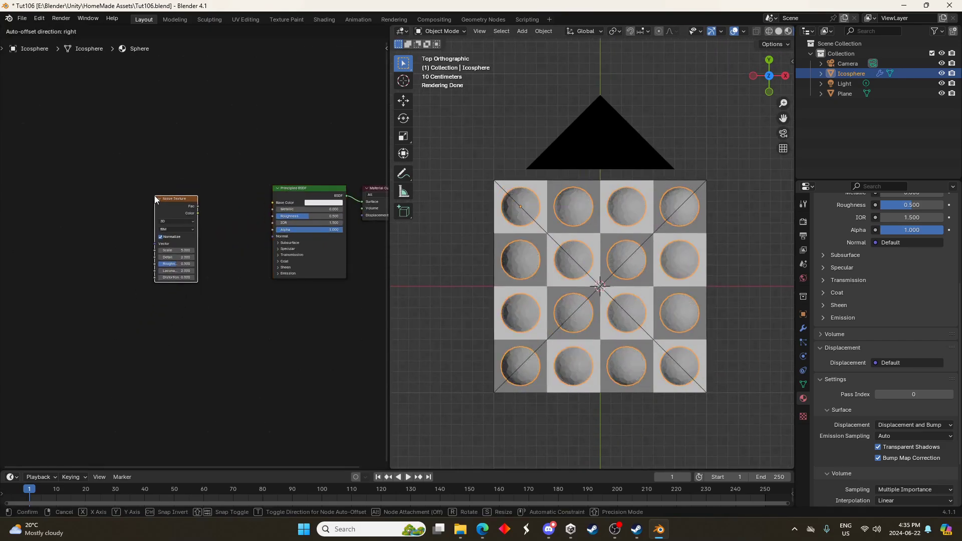
pyautogui.click(155, 197)
pyautogui.hotkey('ctrl', 't')
pyautogui.moveTo(158, 251); pyautogui.dragTo(235, 247, button='middle')
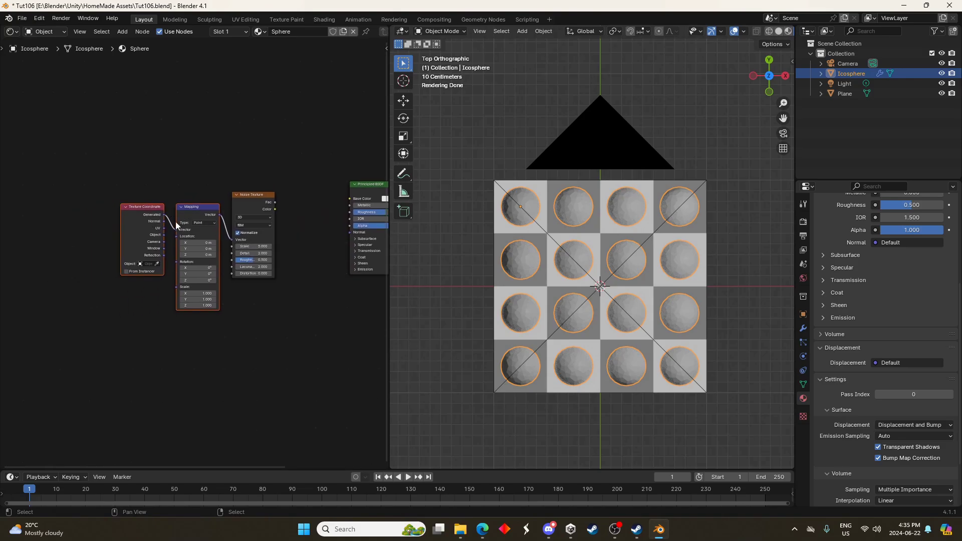
# Step: Link the Object texture coordinates to the Mapping vector and move both nodes away from the Noise Texture to make room
pyautogui.moveTo(109, 190); pyautogui.dragTo(191, 264)
pyautogui.press('g')
pyautogui.moveTo(133, 266); pyautogui.dragTo(92, 227)
# Step: Duplicate the Noise Texture and insert the copy between the Mapping node and the original noise
pyautogui.click(257, 199)
pyautogui.hotkey('shift', 'd')
pyautogui.click(189, 190)
# Step: Add a Mix node below the noise textures and set its data type to Color
pyautogui.hotkey('shift', 'a')
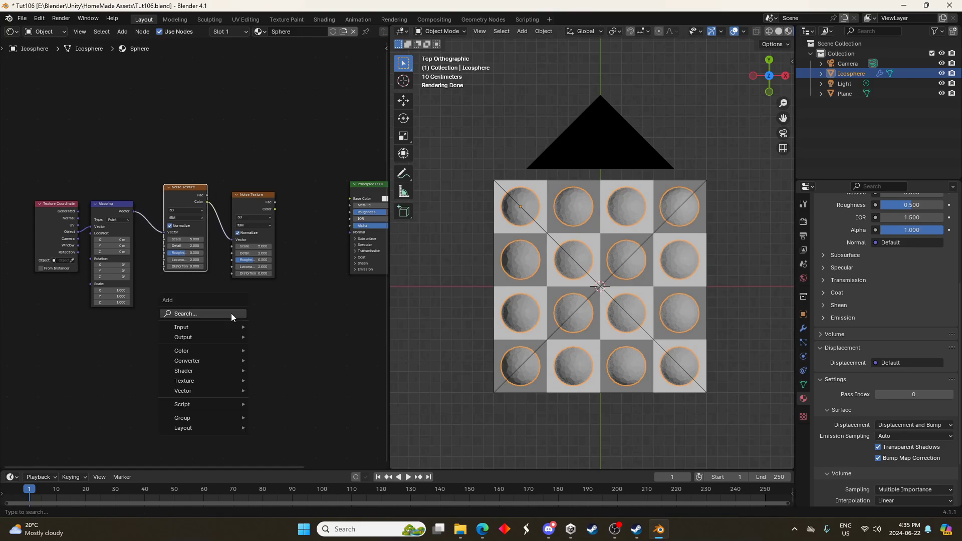
pyautogui.write('mix')
pyautogui.press('Return')
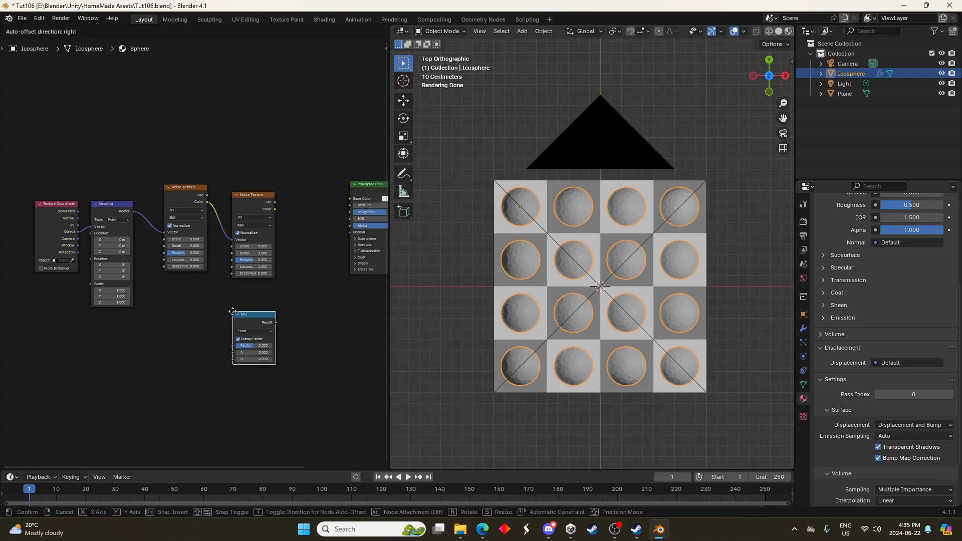
pyautogui.click(238, 345)
pyautogui.click(257, 366)
pyautogui.click(257, 392)
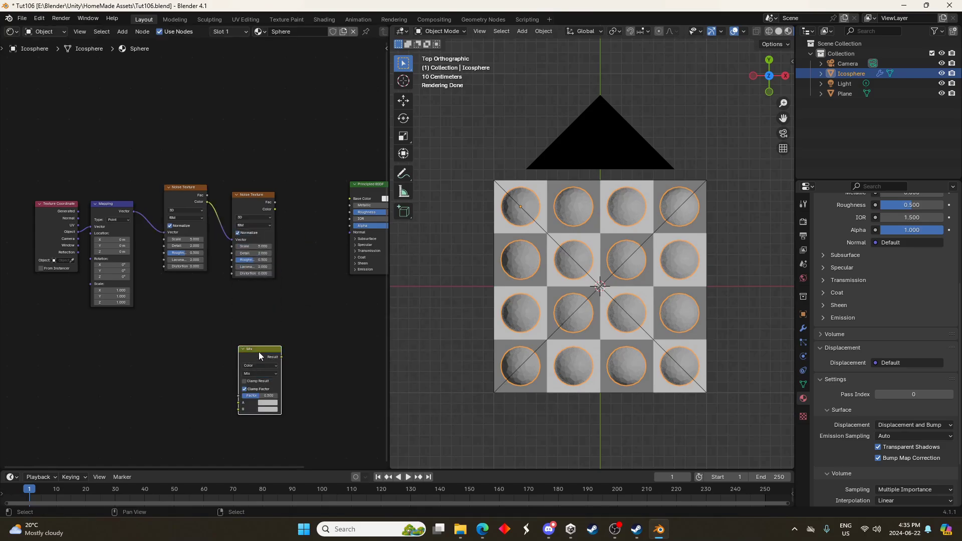
# Step: Insert the Mix node between the two Noise Textures, connect the Mapping vector to its B input, and raise the first noise node
pyautogui.moveTo(259, 352); pyautogui.dragTo(252, 203)
pyautogui.scroll(1, 113, 260)
pyautogui.moveTo(118, 200); pyautogui.dragTo(242, 264)
pyautogui.moveTo(175, 170); pyautogui.dragTo(174, 150)
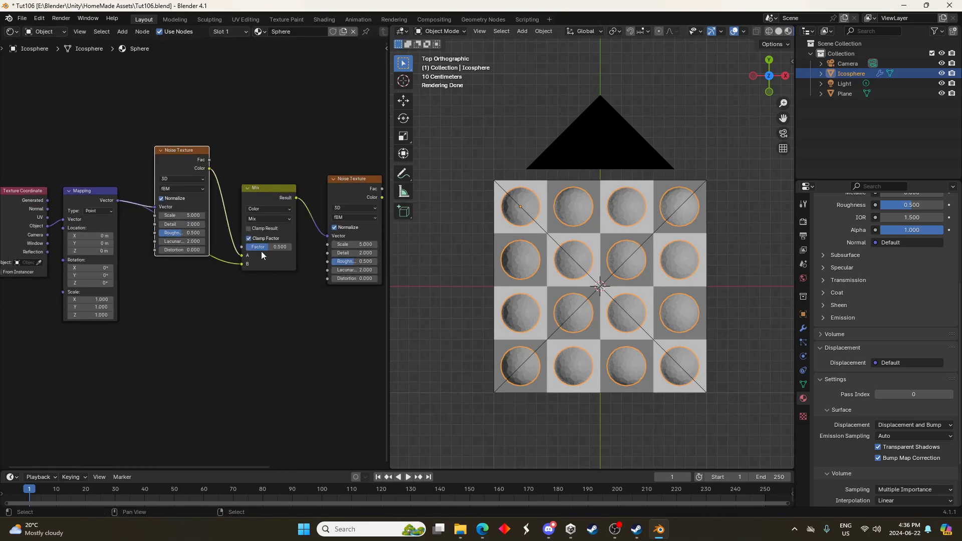
# Step: Set the first Noise Texture's scale to 12
pyautogui.doubleClick(190, 216)
pyautogui.write('12')
pyautogui.press('Return')
# Step: Preview the second Noise Texture through the Material Output's surface and move the Principled BSDF out of the way
pyautogui.moveTo(269, 318); pyautogui.dragTo(184, 314, button='middle')
pyautogui.keyDown('ctrl'); pyautogui.keyDown('shift'); pyautogui.click(288, 187); pyautogui.keyUp('shift'); pyautogui.keyUp('ctrl')
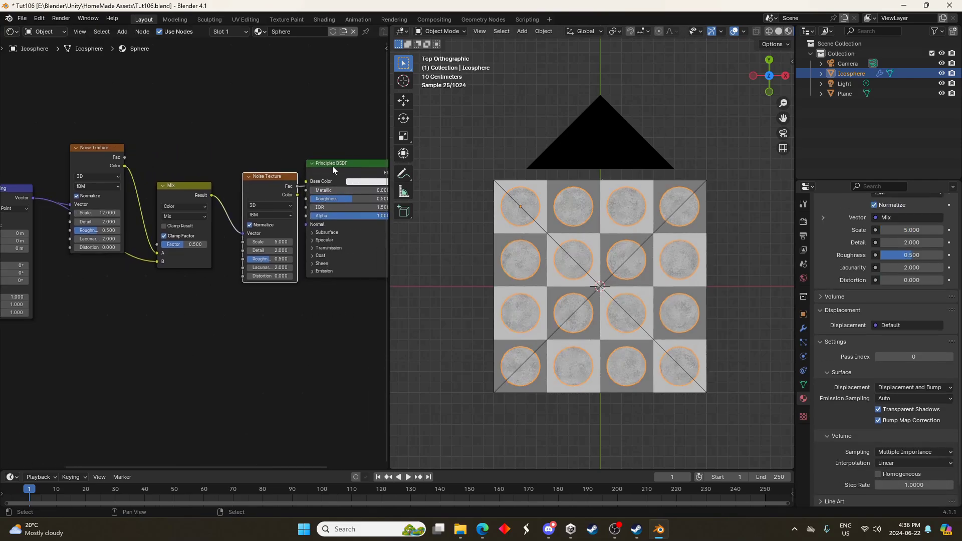
pyautogui.moveTo(339, 166); pyautogui.dragTo(407, 169)
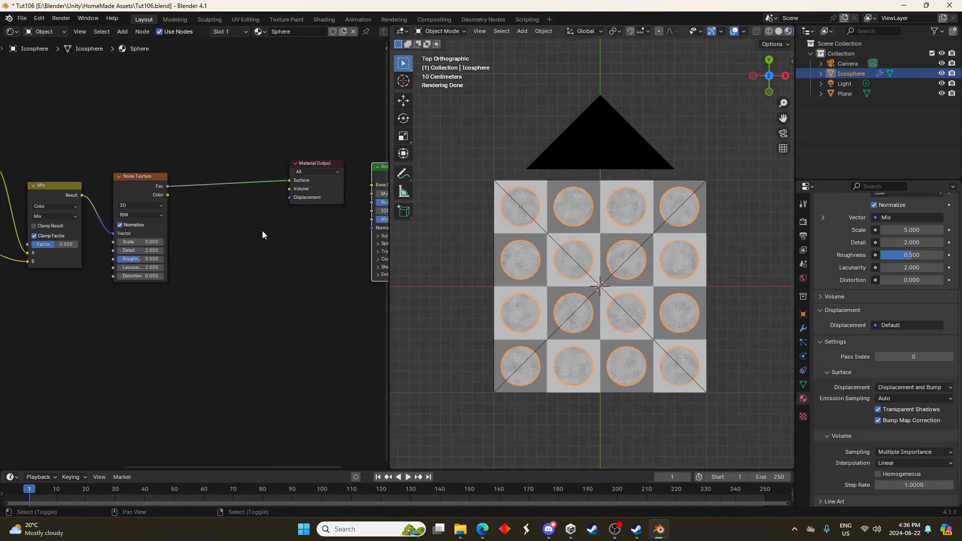
# Step: Add a Color Ramp and insert it between the second Noise Texture and the Material Output
pyautogui.hotkey('shift', 'a')
pyautogui.click(262, 231)
pyautogui.write('colo')
pyautogui.press('Return')
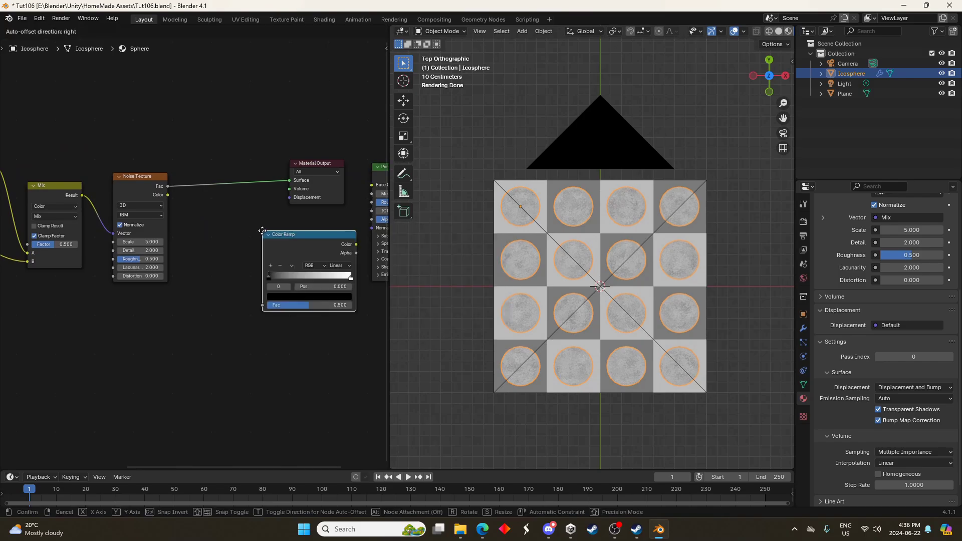
pyautogui.click(192, 153)
pyautogui.scroll(2, 223, 177)
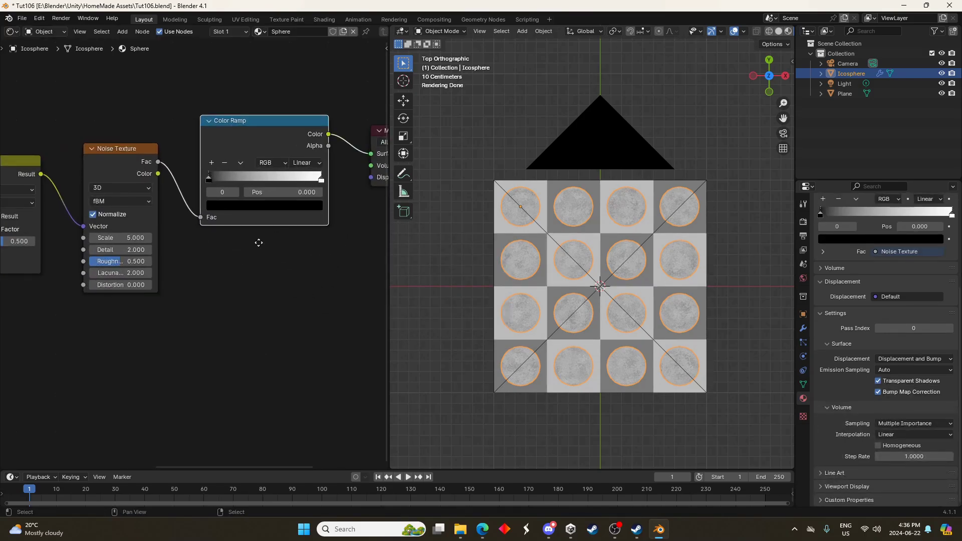
# Step: Insert the Principled BSDF between the Color Ramp and Material Output, feeding the ramp's color into Base Color and Alpha
pyautogui.moveTo(336, 221); pyautogui.dragTo(200, 298, button='middle')
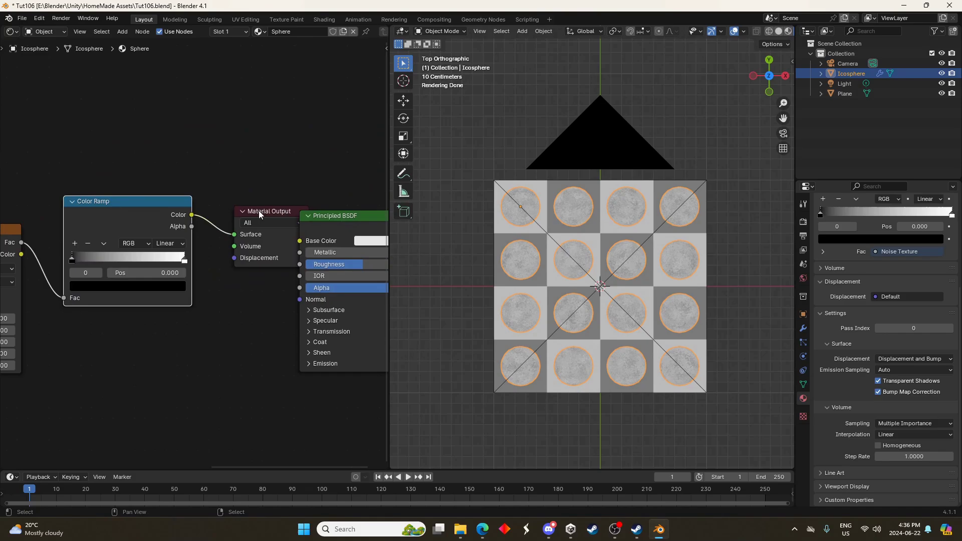
pyautogui.moveTo(259, 211); pyautogui.dragTo(408, 195)
pyautogui.moveTo(247, 241); pyautogui.dragTo(193, 201)
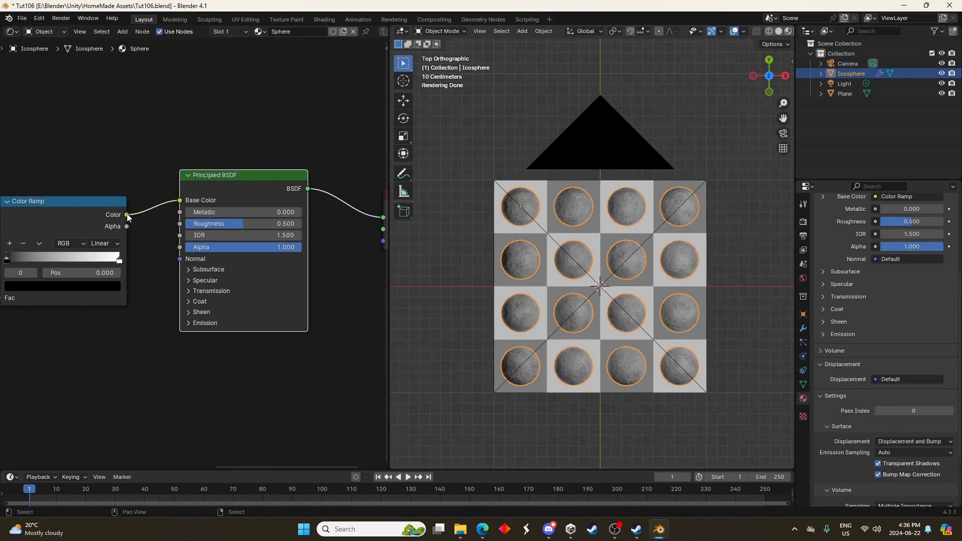
pyautogui.moveTo(127, 215); pyautogui.dragTo(180, 248)
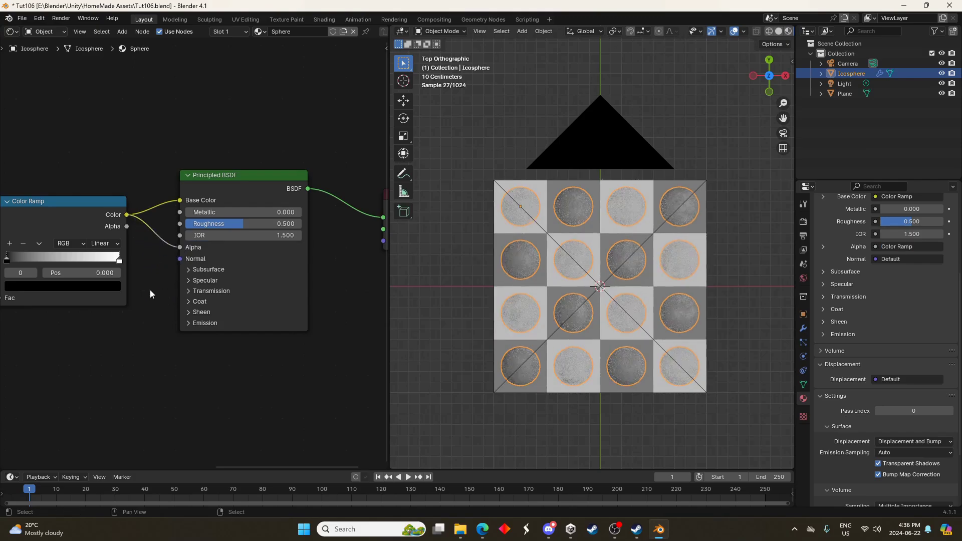
# Step: Preview the Color Ramp on the spheres and narrow its gradient, moving the white stop inward and the black stop to about 0.464
pyautogui.moveTo(207, 282); pyautogui.dragTo(247, 275, button='middle')
pyautogui.scroll(3, 214, 298)
pyautogui.keyDown('ctrl'); pyautogui.keyDown('shift'); pyautogui.click(105, 233); pyautogui.keyUp('shift'); pyautogui.keyUp('ctrl')
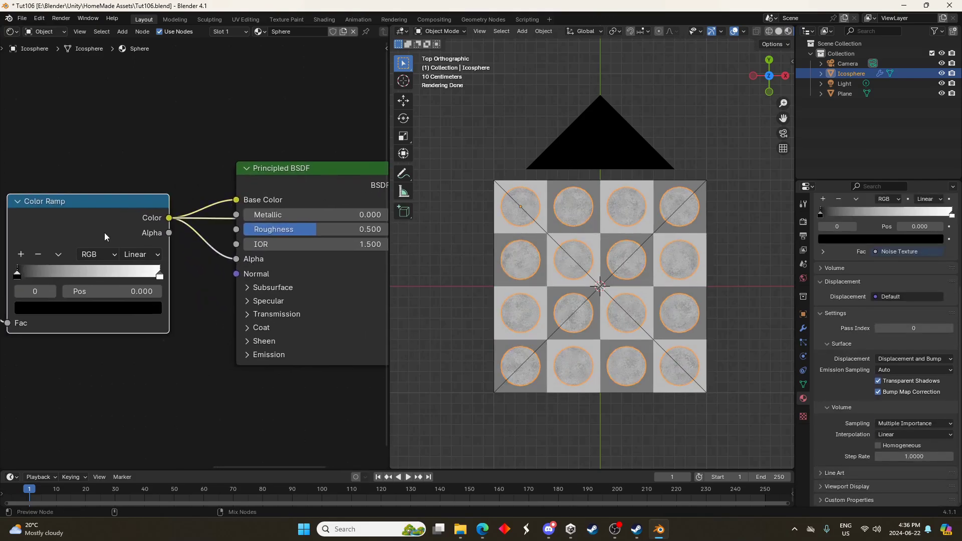
pyautogui.moveTo(104, 232); pyautogui.dragTo(231, 225, button='middle')
pyautogui.moveTo(141, 269); pyautogui.dragTo(191, 275)
pyautogui.moveTo(285, 270); pyautogui.dragTo(208, 270)
pyautogui.scroll(4, 643, 314)
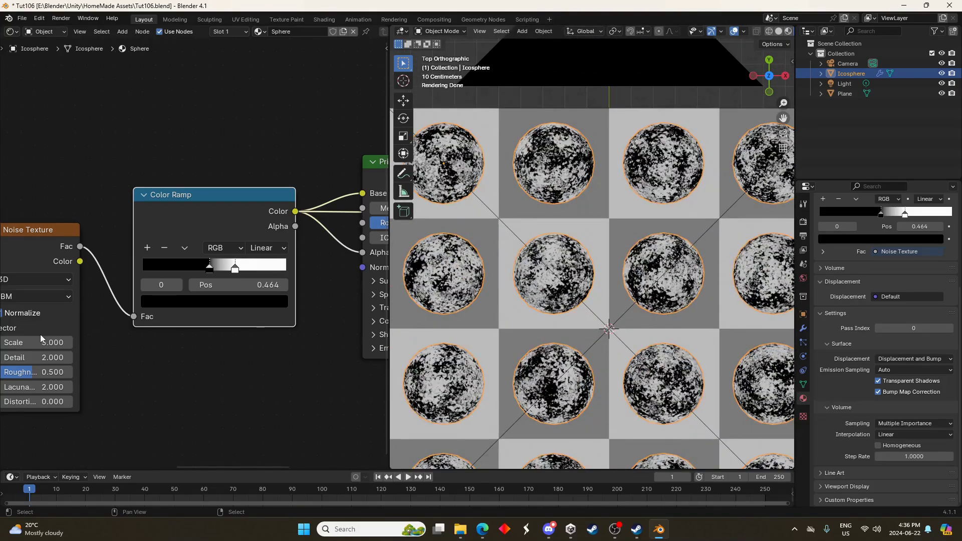
# Step: Set the Mix node's factor to 0.9 and the second Noise Texture's scale to 1
pyautogui.moveTo(40, 339); pyautogui.dragTo(298, 282, button='middle')
pyautogui.moveTo(156, 308); pyautogui.dragTo(218, 325, button='middle')
pyautogui.moveTo(220, 310); pyautogui.dragTo(253, 310)
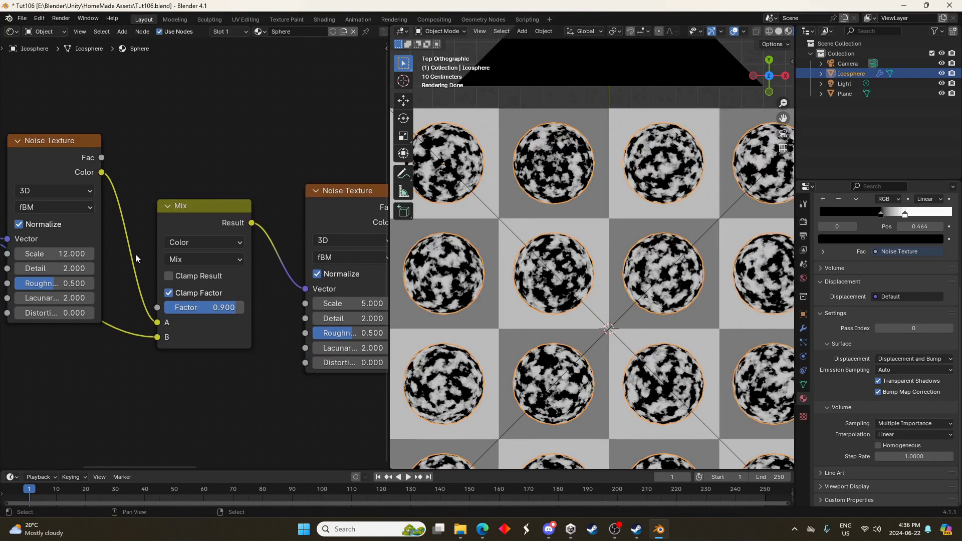
pyautogui.scroll(-3, 325, 304)
pyautogui.keyDown('ctrl'); pyautogui.moveTo(325, 294); pyautogui.dragTo(285, 293); pyautogui.keyUp('ctrl')
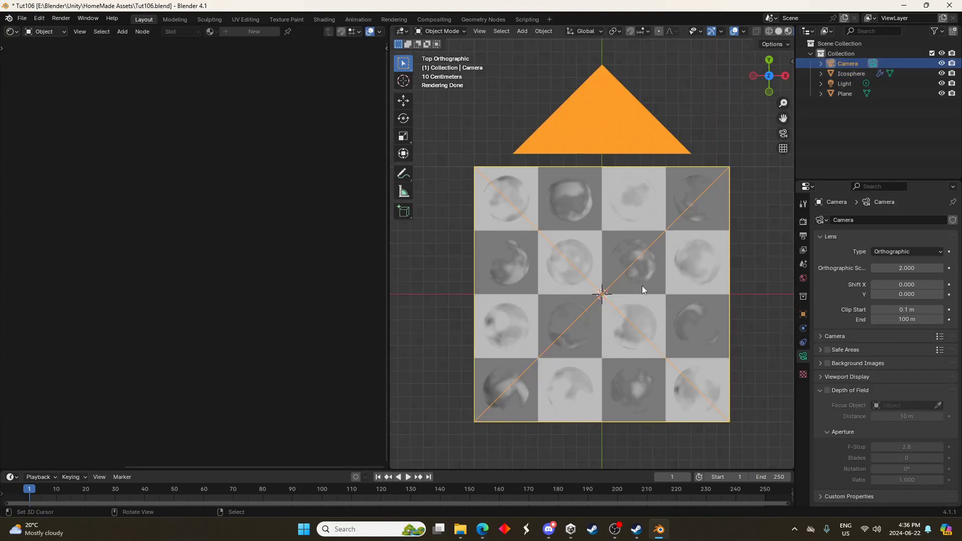
# Step: Select the checkered plane and hide it in both the viewport and renders
pyautogui.click(642, 287)
pyautogui.click(649, 287)
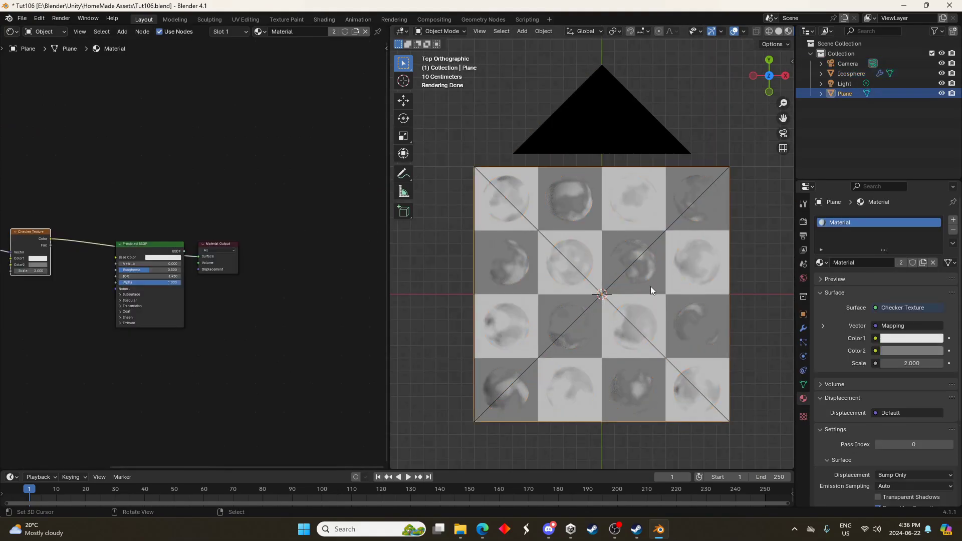
pyautogui.click(941, 94)
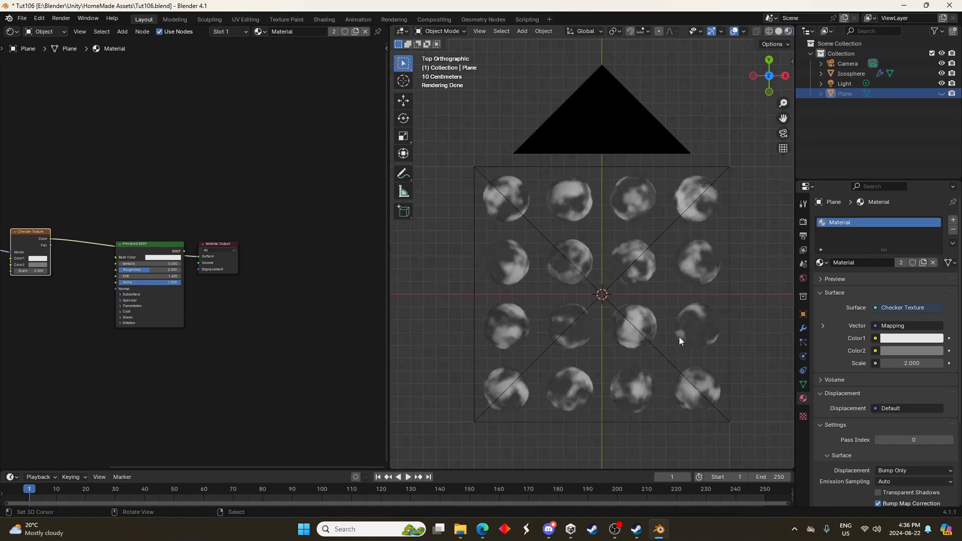
pyautogui.click(951, 94)
# Step: Enable the transparent film background in the render settings, run a test render and close it
pyautogui.click(803, 225)
pyautogui.click(832, 431)
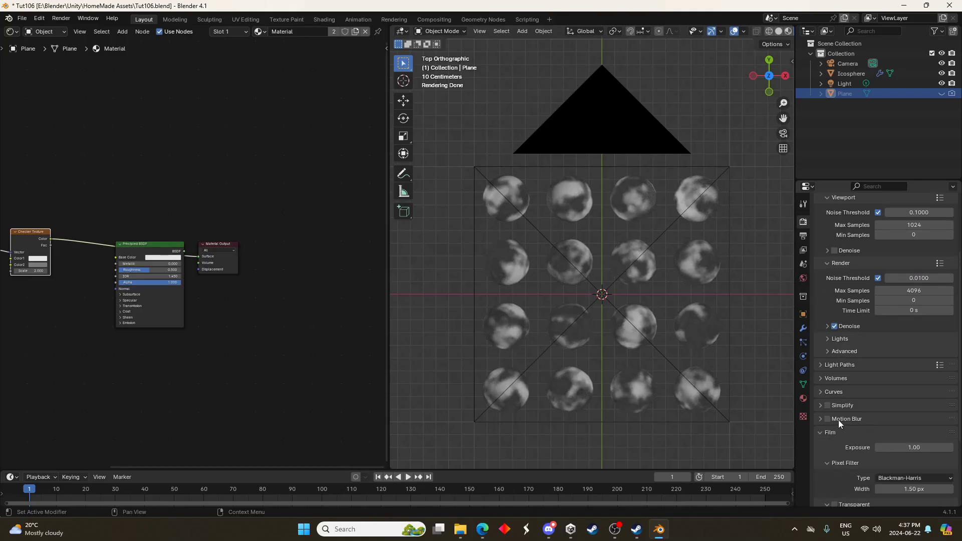
pyautogui.scroll(-5, 851, 425)
pyautogui.click(835, 405)
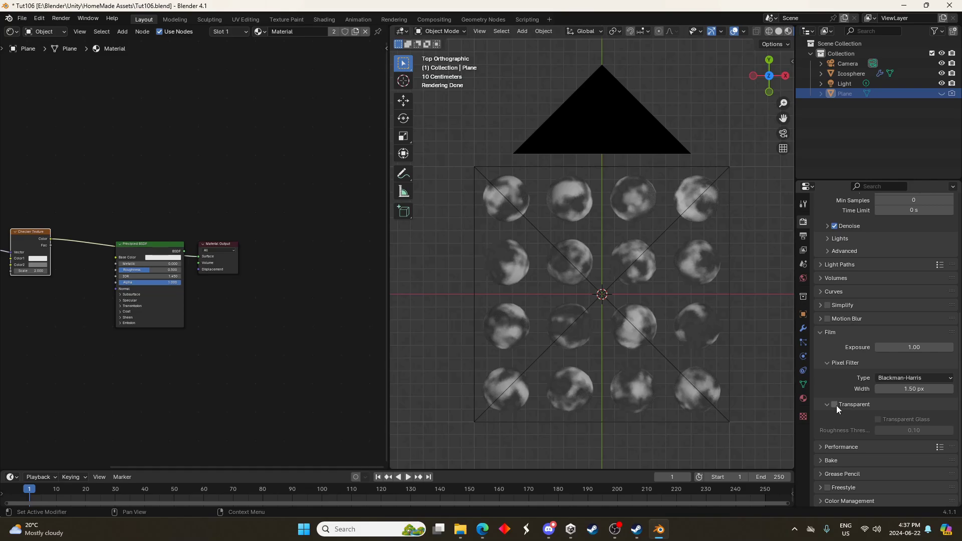
pyautogui.scroll(-1, 603, 337)
pyautogui.press('F12')
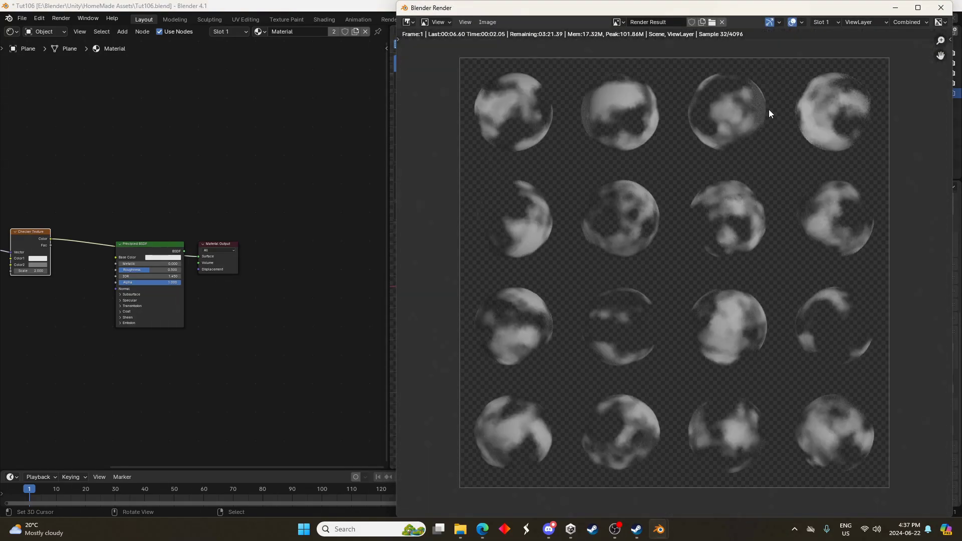
pyautogui.click(940, 8)
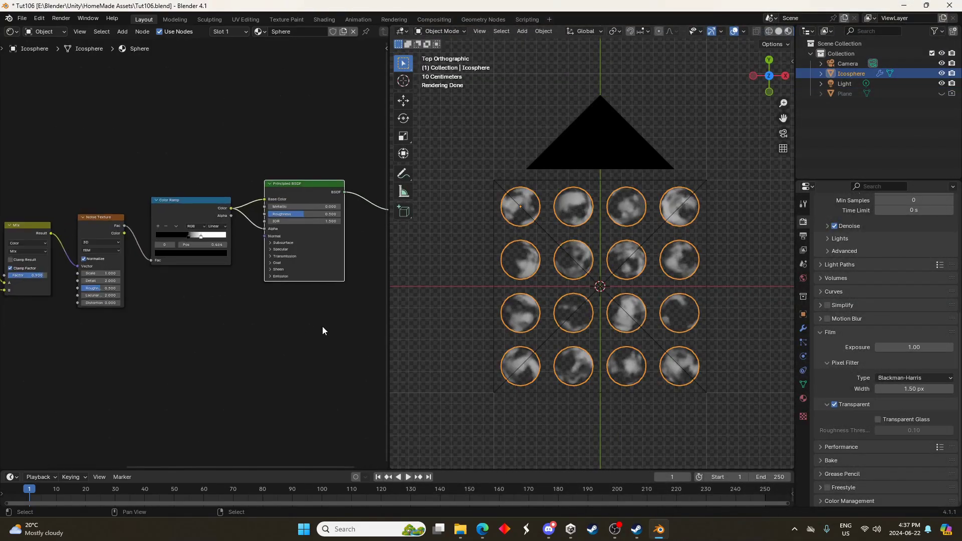
# Step: Add a Displacement node to the sphere material below the Principled BSDF
pyautogui.moveTo(323, 331); pyautogui.dragTo(236, 344, button='middle')
pyautogui.hotkey('shift', 'a')
pyautogui.write('disp')
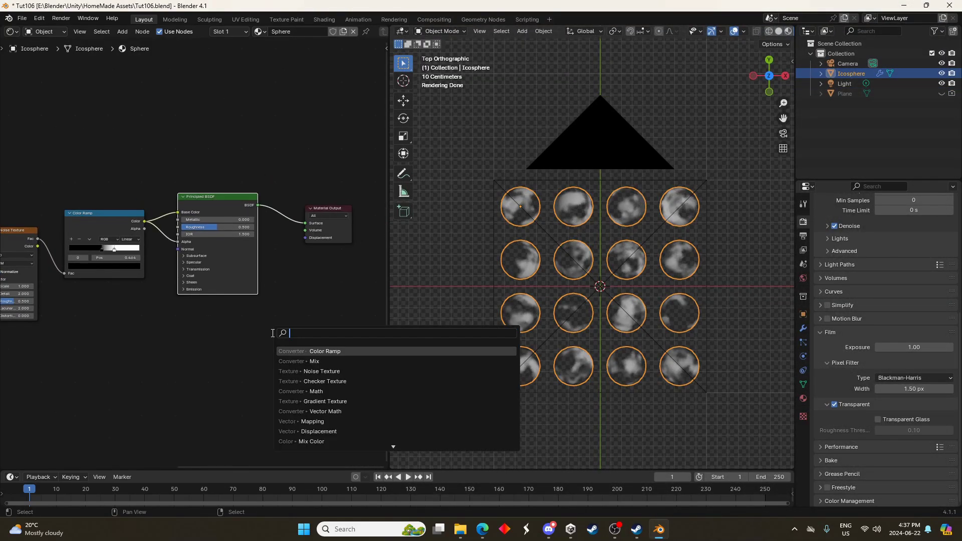
pyautogui.press('Return')
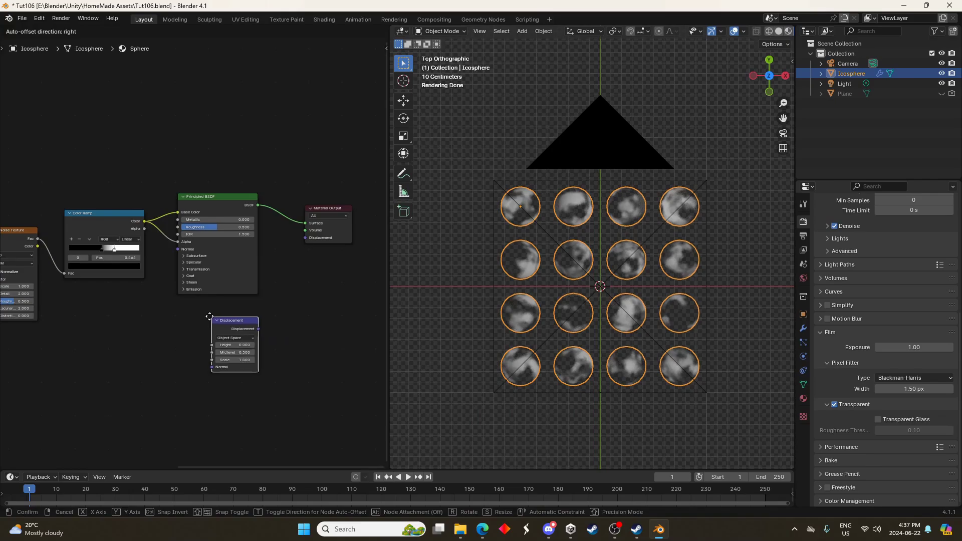
pyautogui.click(226, 323)
# Step: Connect the Color Ramp's color to the Displacement height and the Displacement output to the Material Output's displacement
pyautogui.click(144, 224)
pyautogui.moveTo(144, 222); pyautogui.dragTo(205, 345)
pyautogui.moveTo(254, 328); pyautogui.dragTo(305, 238)
pyautogui.scroll(4, 612, 329)
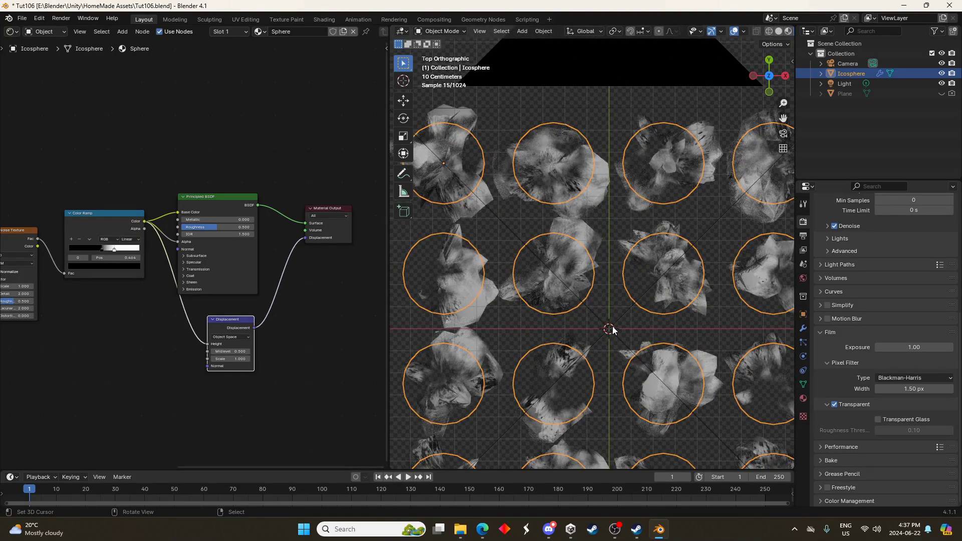
# Step: Try lowering the Displacement node's midlevel to 0.1 and set it back to 0.5
pyautogui.scroll(-2, 612, 330)
pyautogui.moveTo(146, 289); pyautogui.dragTo(242, 281, button='middle')
pyautogui.moveTo(326, 345); pyautogui.dragTo(311, 345)
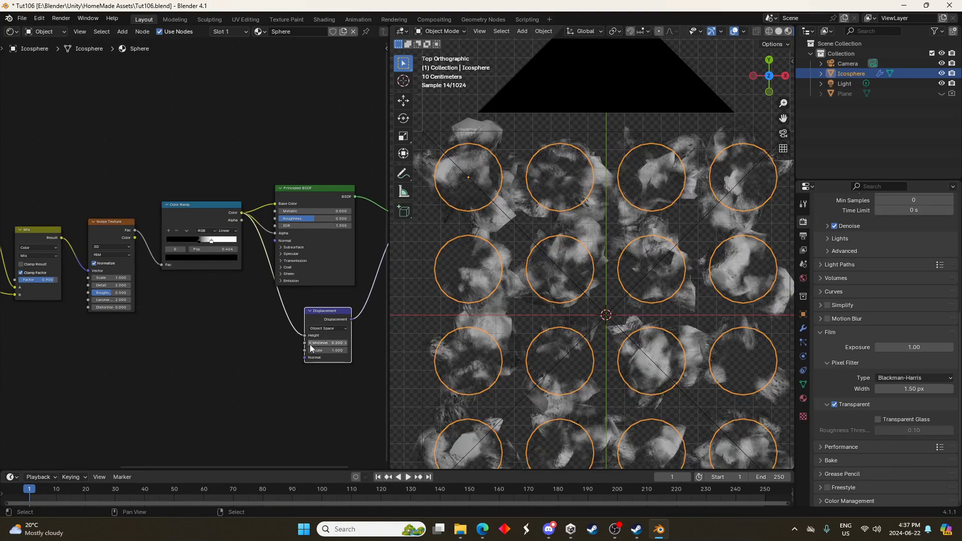
pyautogui.click(311, 345)
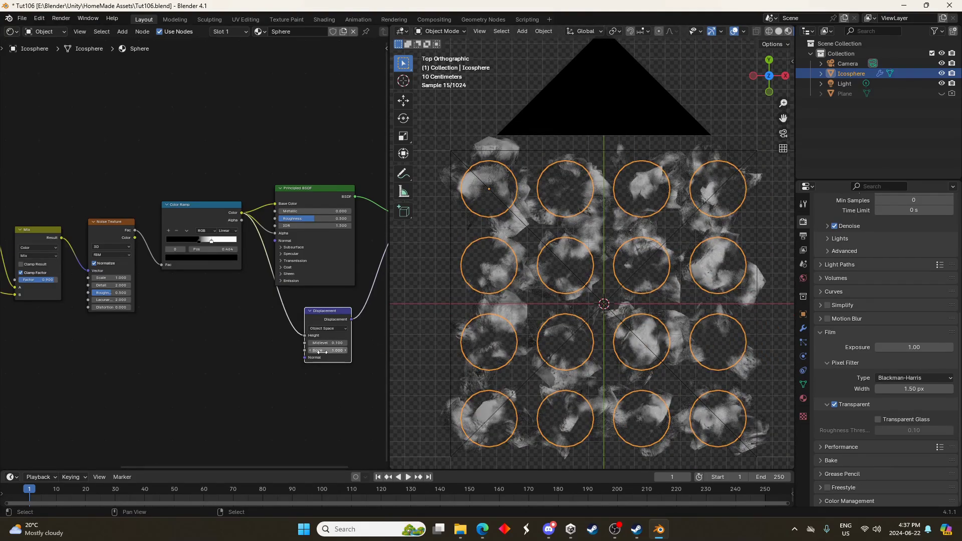
pyautogui.scroll(1, 328, 382)
pyautogui.moveTo(356, 371); pyautogui.dragTo(290, 365, button='middle')
pyautogui.doubleClick(292, 362)
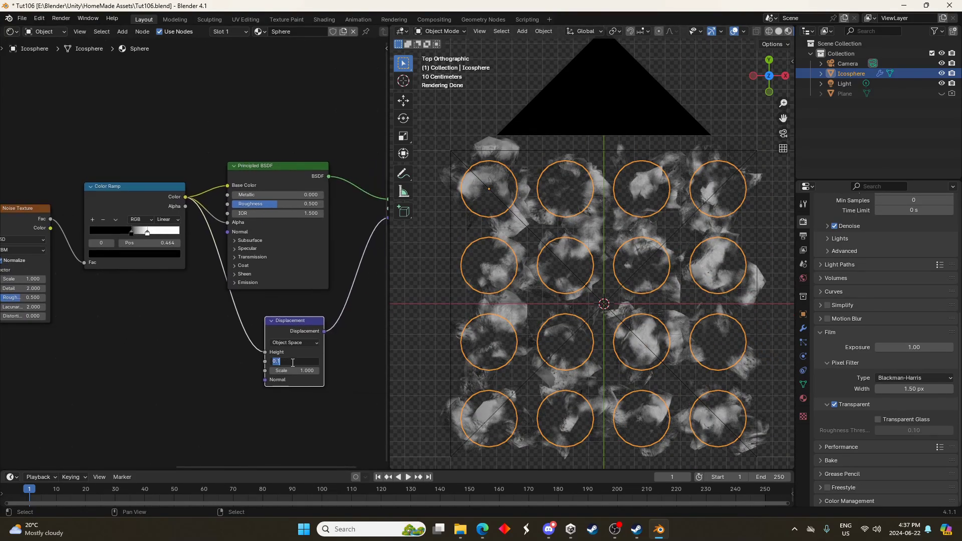
pyautogui.write('0.5')
pyautogui.press('Return')
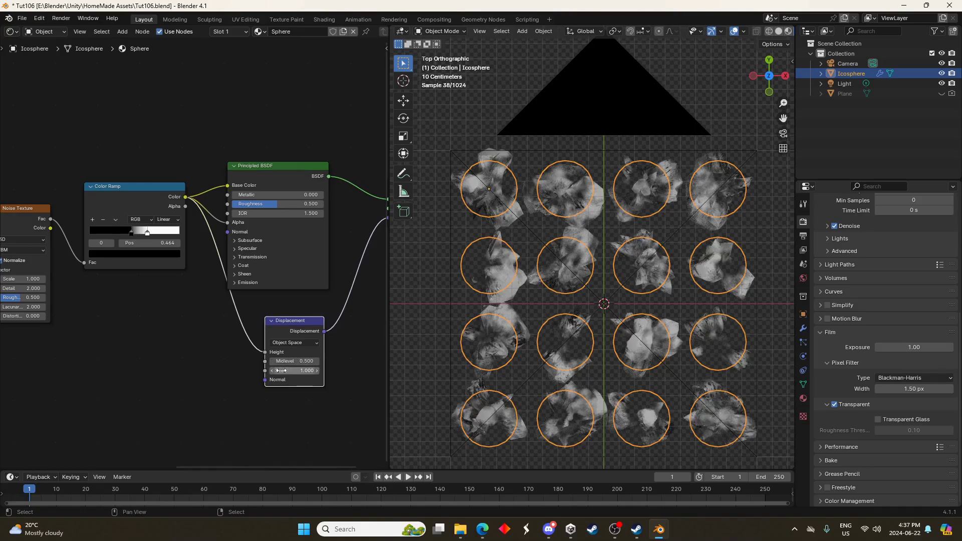
# Step: Reduce the Displacement node's scale to 0.4
pyautogui.click(272, 371)
pyautogui.click(273, 372)
pyautogui.click(272, 371)
pyautogui.click(272, 371)
pyautogui.click(272, 372)
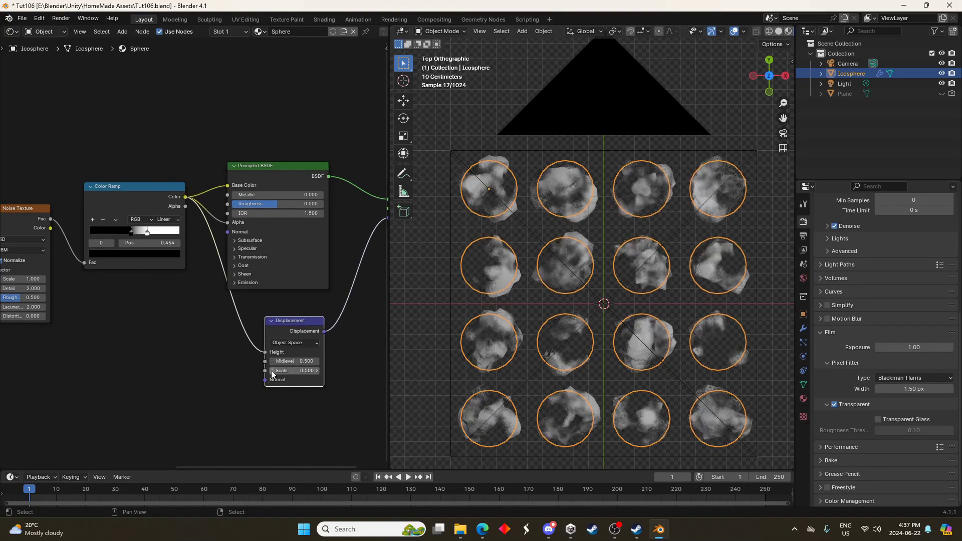
pyautogui.moveTo(233, 373); pyautogui.dragTo(222, 373)
# Step: Inspect the displaced spheres from an angle, return to the top view and run a test render
pyautogui.moveTo(586, 258); pyautogui.dragTo(594, 274, button='middle')
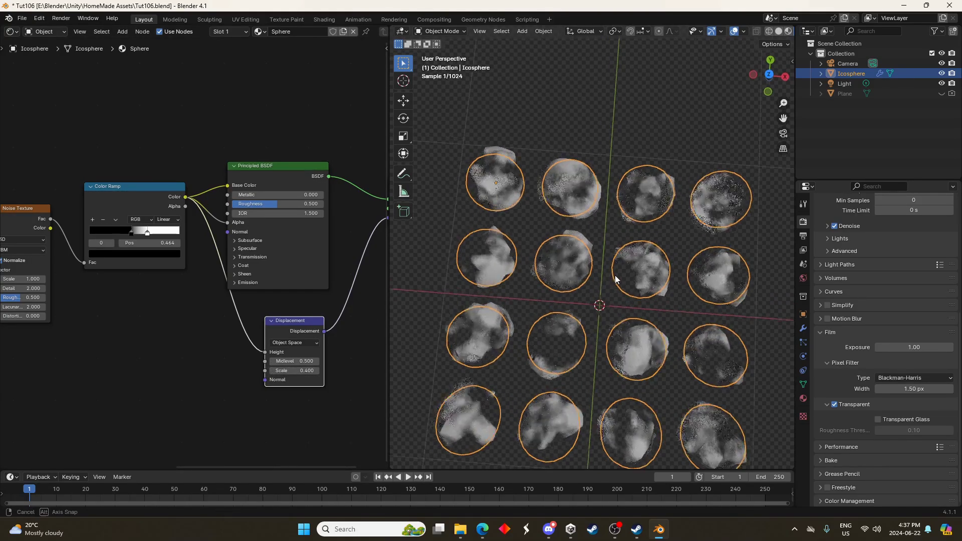
pyautogui.press('KP_7')
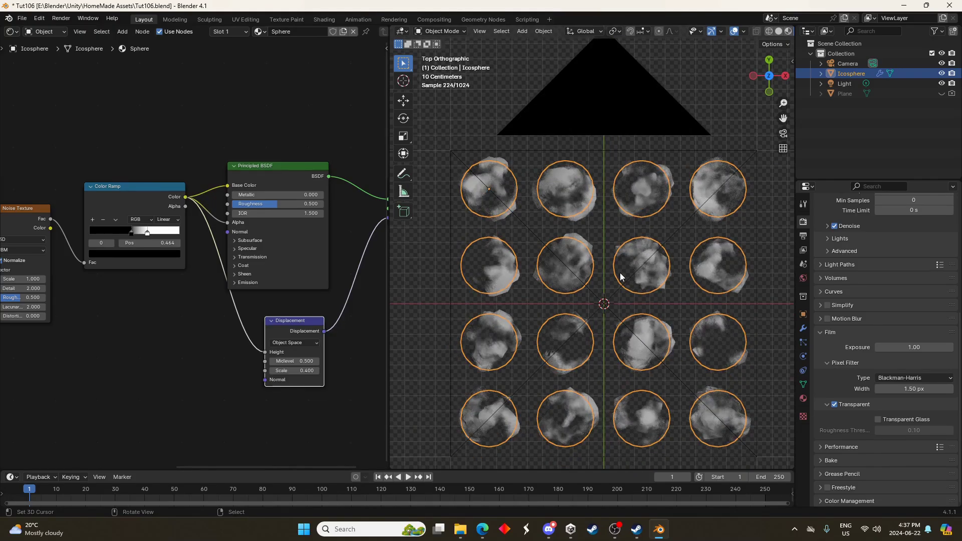
pyautogui.press('F12')
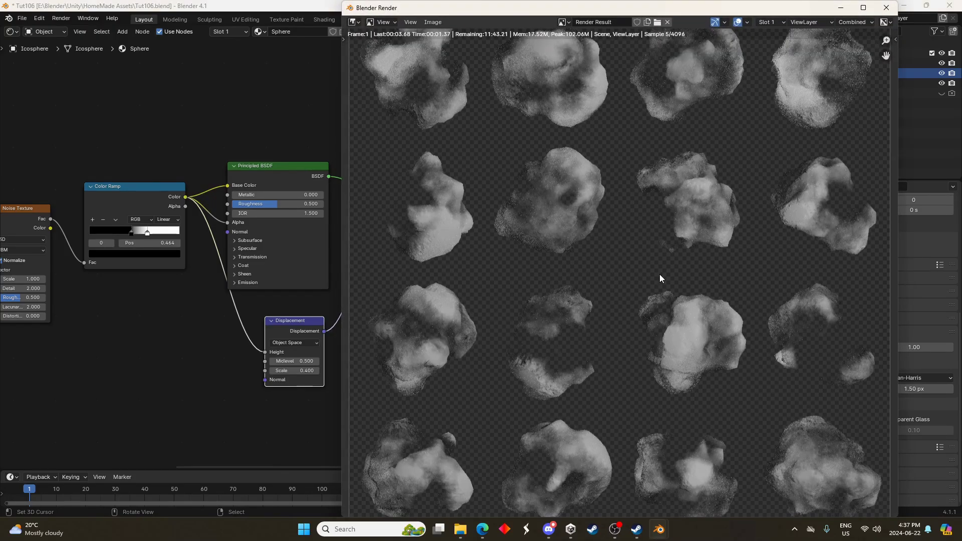
pyautogui.scroll(-2, 661, 265)
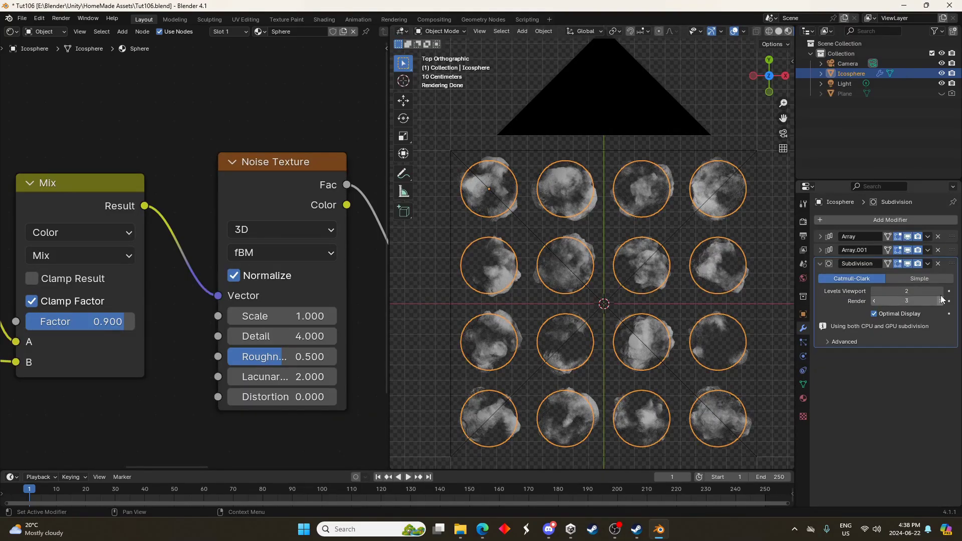
# Step: Raise the Subdivision viewport level to 3 and shift the Color Ramp's white stop to about 0.705
pyautogui.click(941, 291)
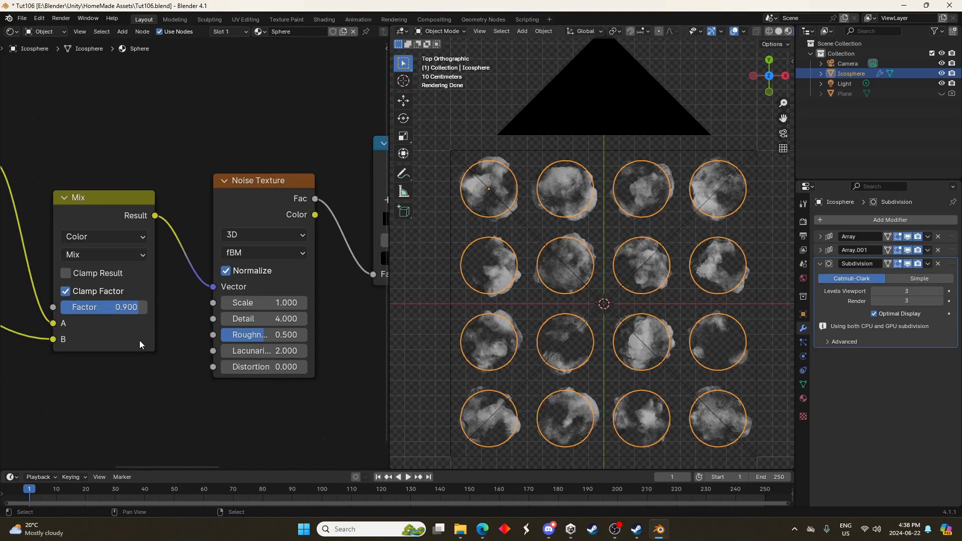
pyautogui.scroll(-4, 139, 341)
pyautogui.moveTo(340, 257); pyautogui.dragTo(258, 241, button='middle')
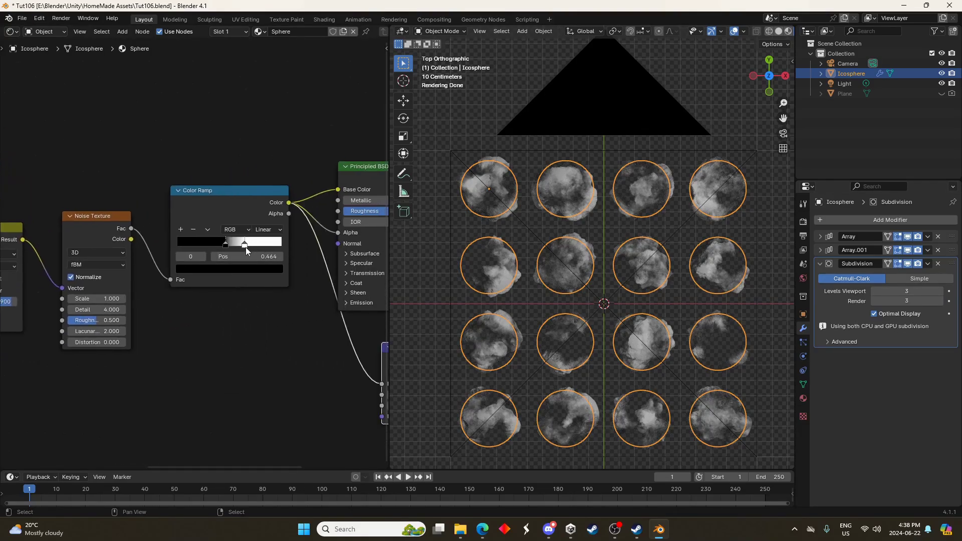
pyautogui.moveTo(243, 247)
pyautogui.mouseDown()
pyautogui.moveTo(217, 247)
pyautogui.moveTo(260, 249)
pyautogui.mouseUp()
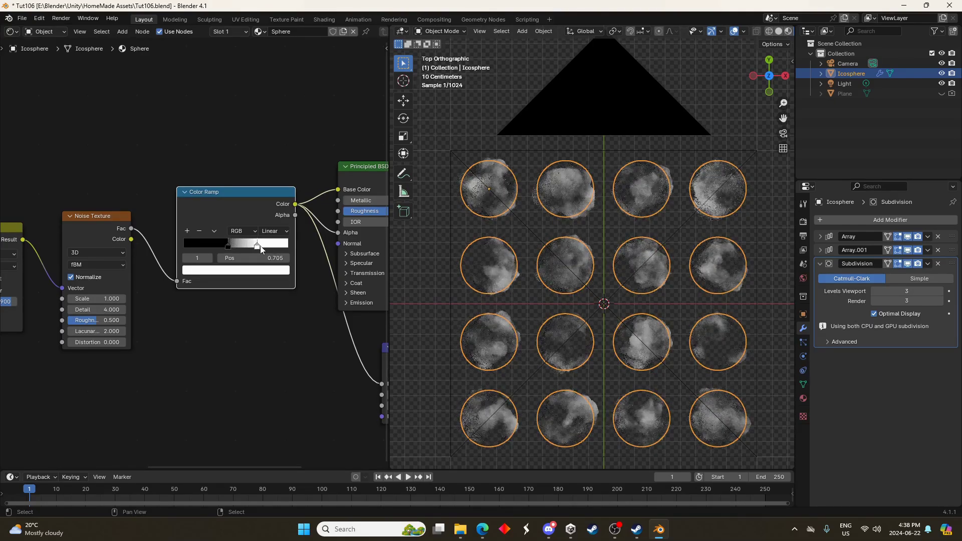
# Step: Duplicate the Color Ramp with its noise input kept, place it below the original and connect its color to the Displacement height
pyautogui.scroll(-3, 201, 246)
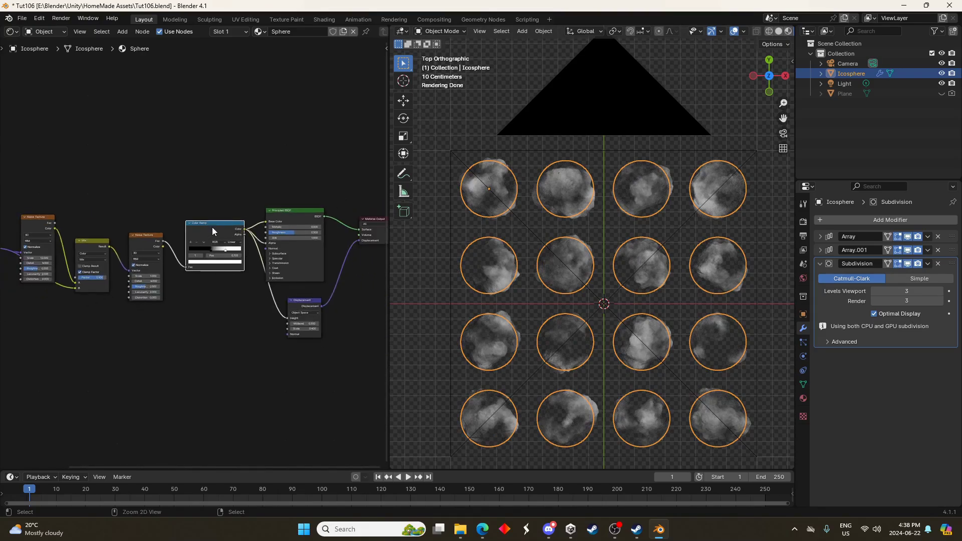
pyautogui.hotkey('ctrl', 'shift', 'd')
pyautogui.click(215, 309)
pyautogui.moveTo(248, 302); pyautogui.dragTo(291, 316)
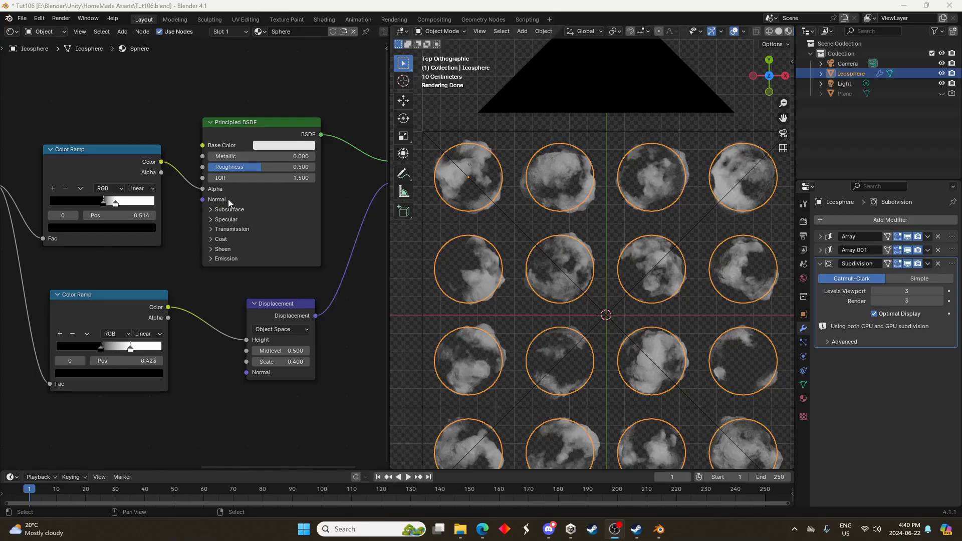
pyautogui.scroll(-2, 236, 190)
pyautogui.scroll(2, 235, 200)
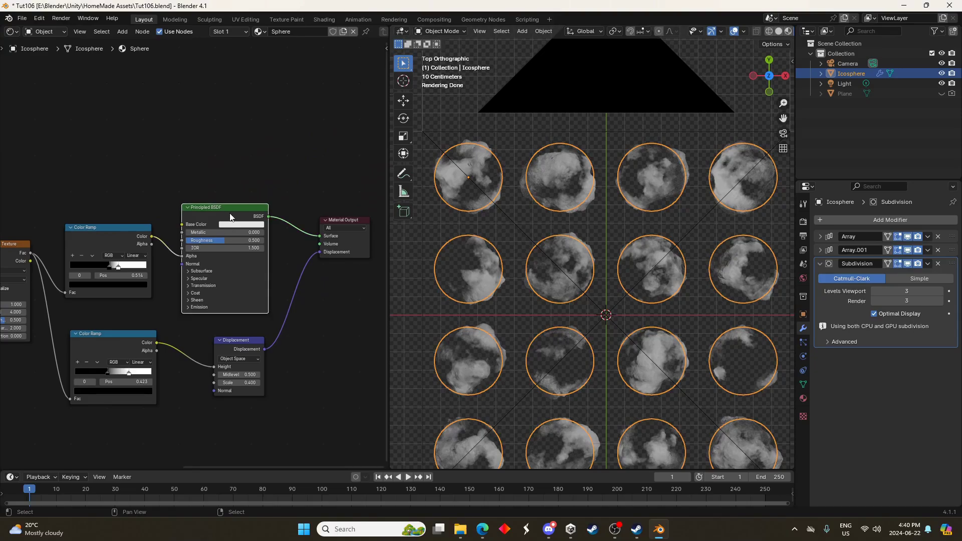
# Step: Replace the Principled BSDF with a Principled Volume node and connect the upper Color Ramp's color to its density
pyautogui.press('x')
pyautogui.hotkey('shift', 'a')
pyautogui.write('vol')
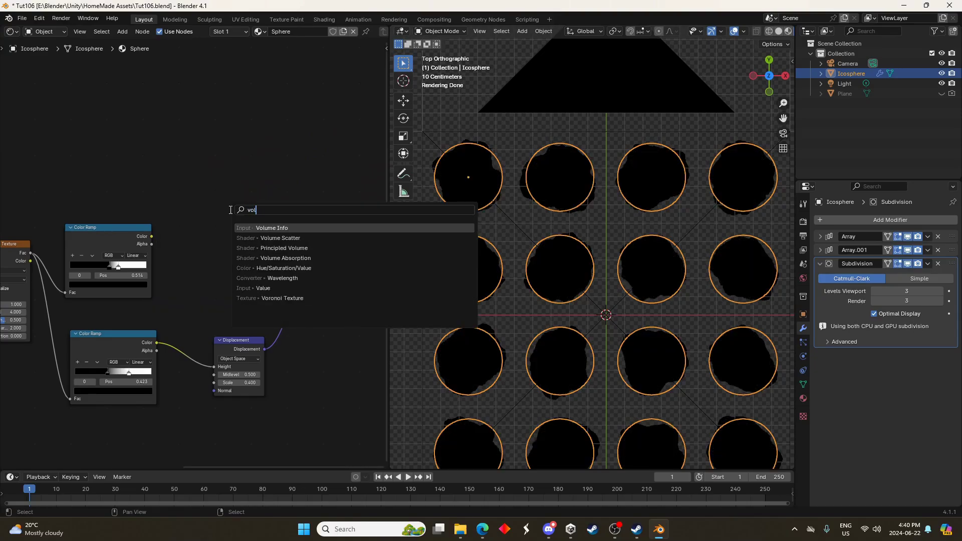
pyautogui.write('ue')
pyautogui.press('Down')
pyautogui.press('Down')
pyautogui.press('Down')
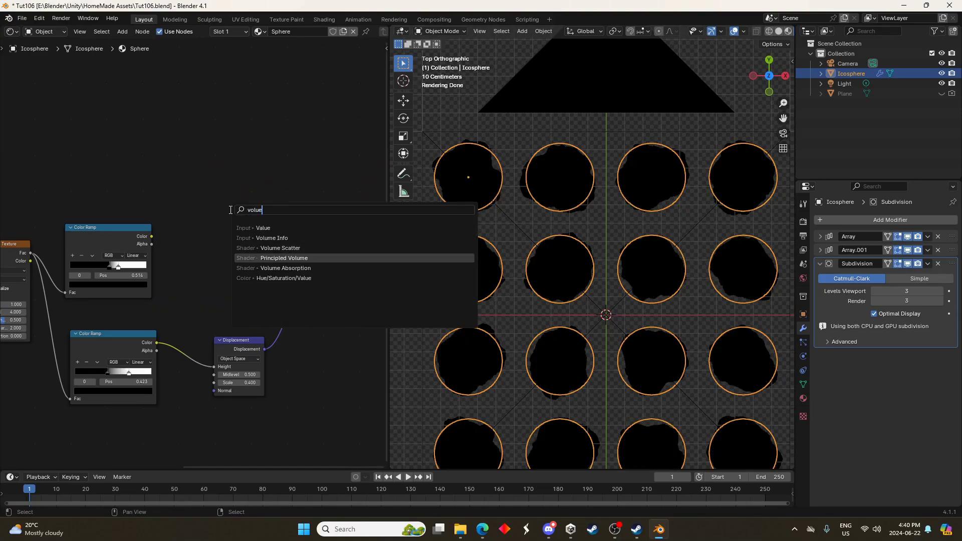
pyautogui.press('Return')
pyautogui.click(184, 192)
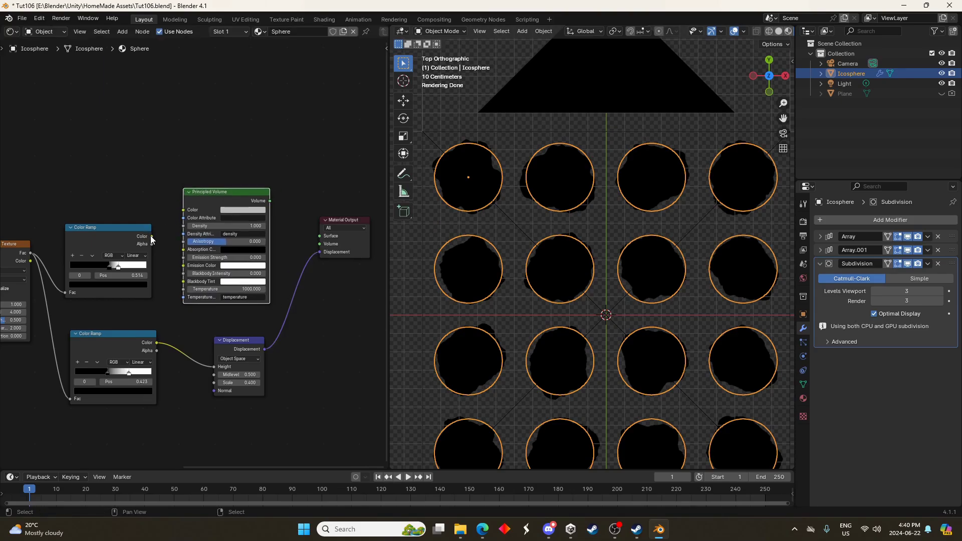
pyautogui.moveTo(152, 236); pyautogui.dragTo(184, 229)
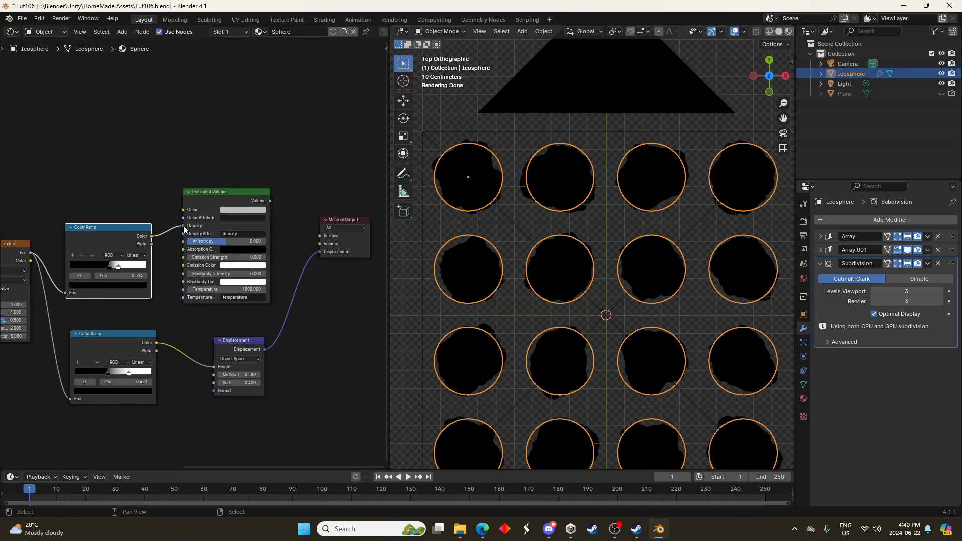
# Step: Connect the Principled Volume's output to the Volume input of the Material Output
pyautogui.scroll(3, 184, 227)
pyautogui.keyDown('ctrl'); pyautogui.keyDown('shift'); pyautogui.click(252, 181); pyautogui.keyUp('shift'); pyautogui.keyUp('ctrl')
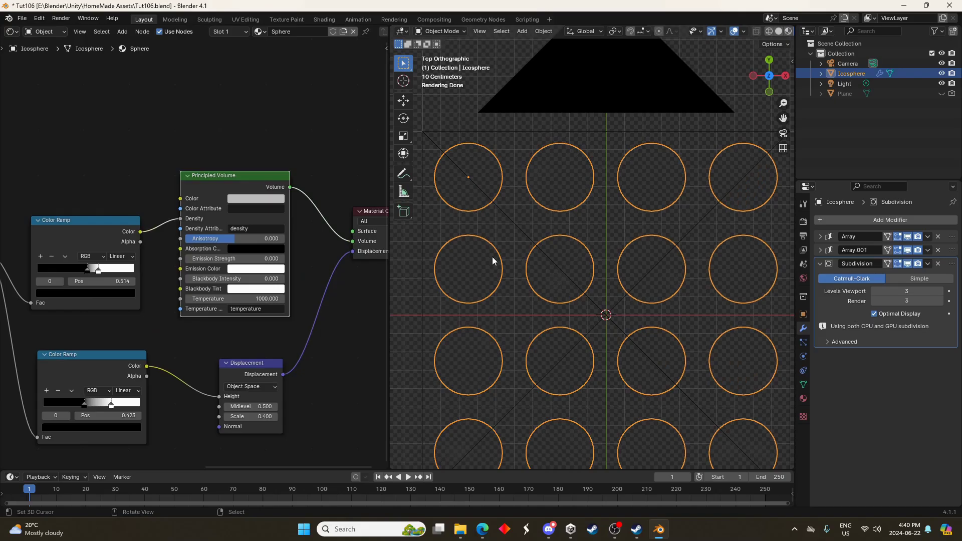
pyautogui.moveTo(225, 258); pyautogui.dragTo(287, 261, button='middle')
pyautogui.moveTo(275, 190); pyautogui.dragTo(291, 184)
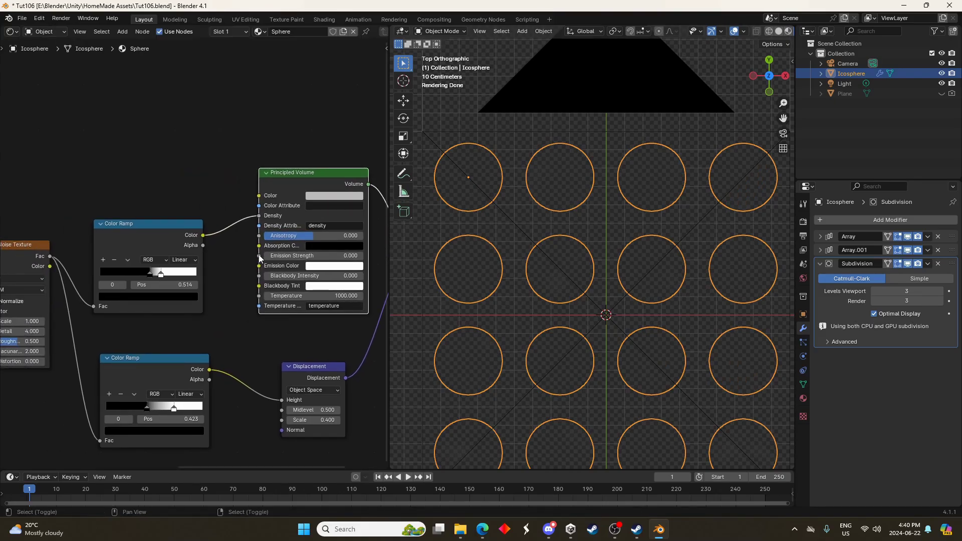
# Step: Insert a Math node into the link between the upper Color Ramp and the Principled Volume's density
pyautogui.hotkey('shift', 'a')
pyautogui.write('math')
pyautogui.press('Return')
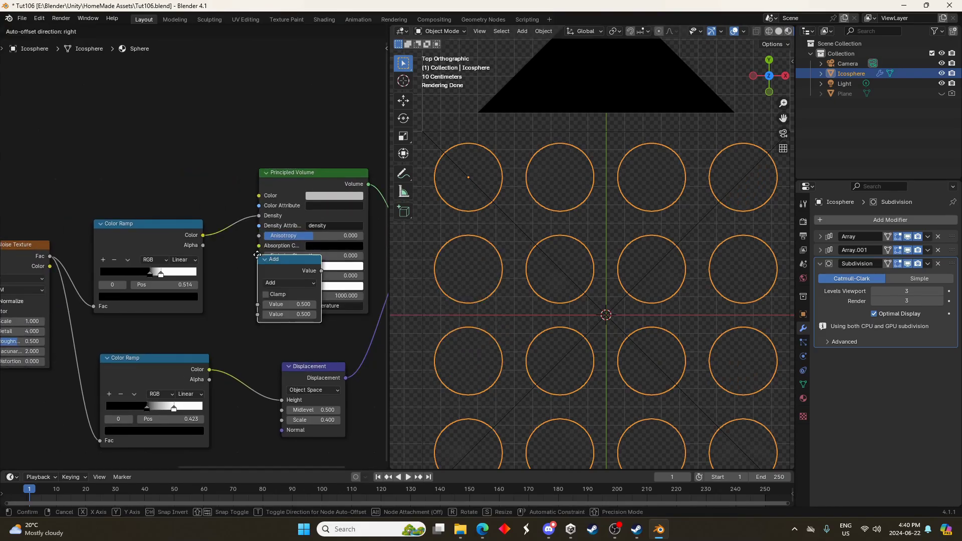
pyautogui.click(236, 198)
# Step: Change the Math node's operation to Multiply and raise its second value to about 81.3
pyautogui.moveTo(281, 234); pyautogui.dragTo(215, 224, button='middle')
pyautogui.click(211, 216)
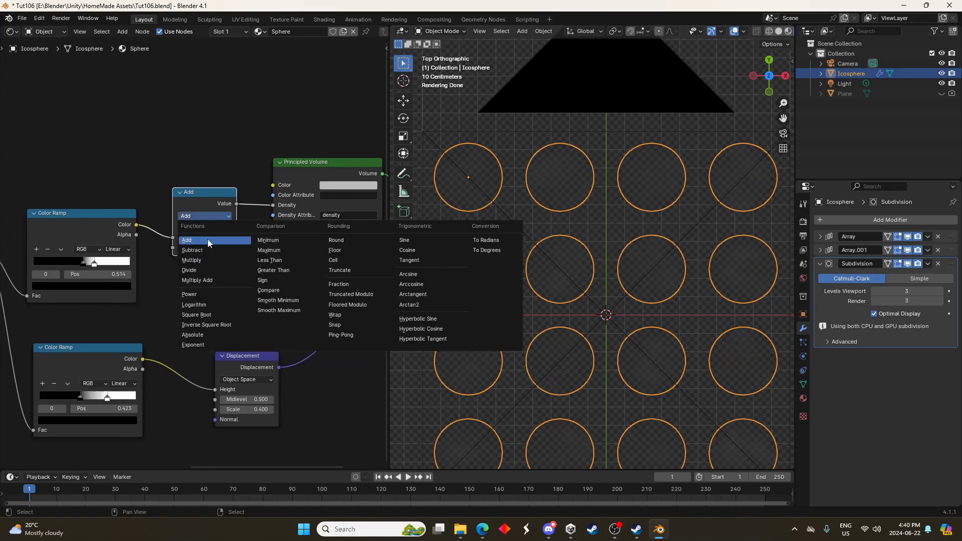
pyautogui.click(201, 260)
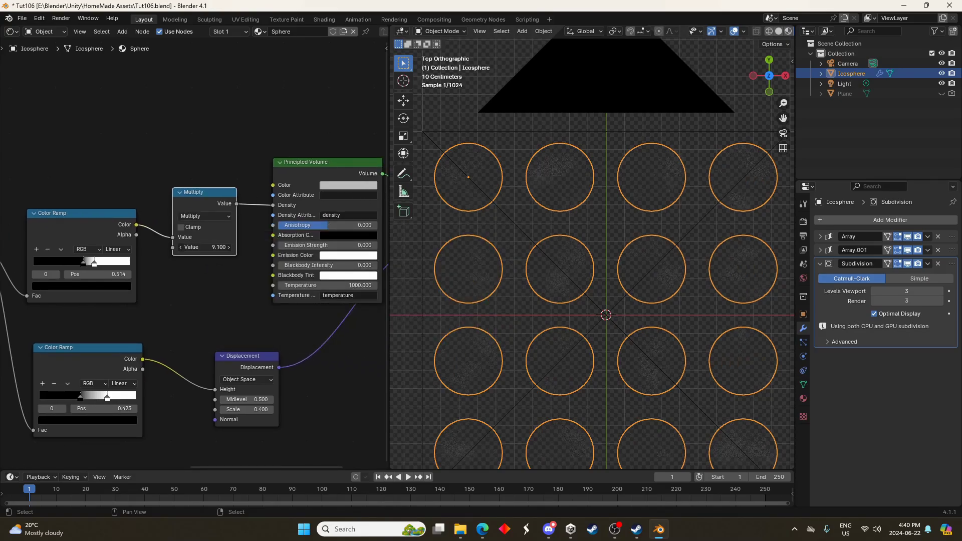
pyautogui.moveTo(212, 247); pyautogui.dragTo(221, 247)
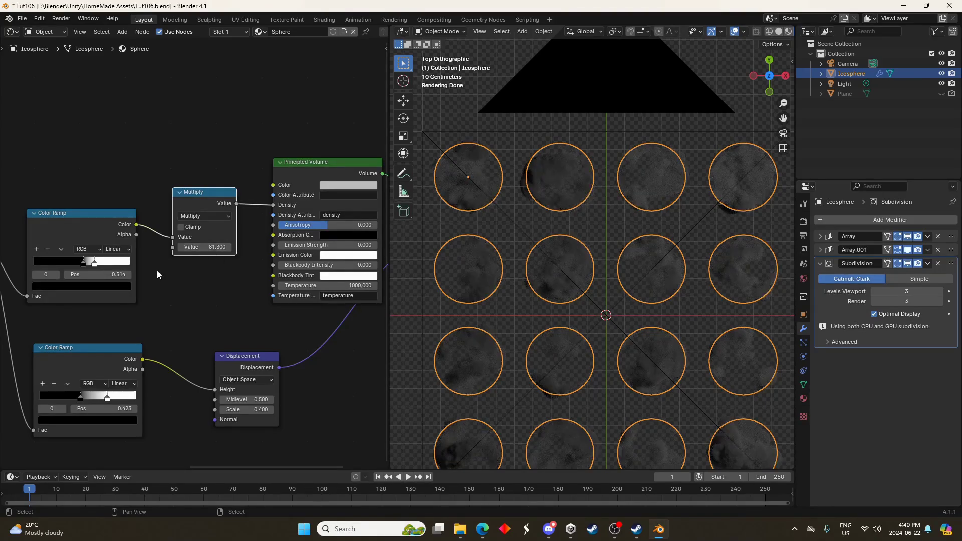
# Step: Set the Principled Volume's base color to white
pyautogui.moveTo(342, 273); pyautogui.dragTo(225, 239, button='middle')
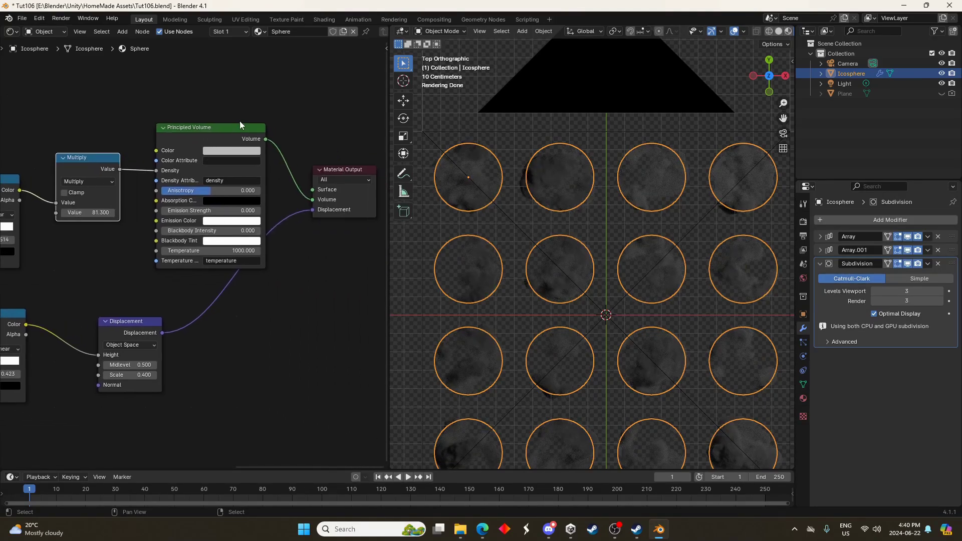
pyautogui.click(230, 150)
pyautogui.scroll(5, 248, 202)
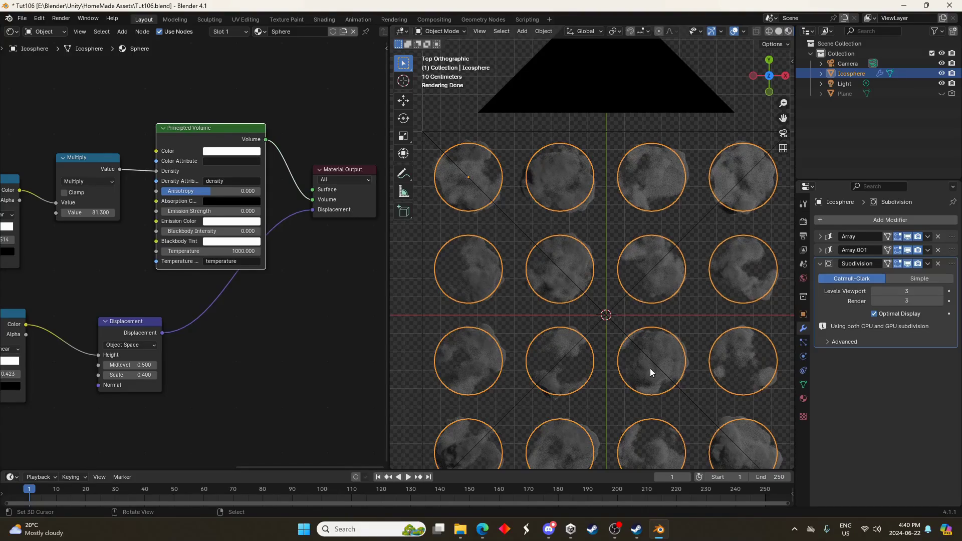
# Step: Run a test render of the volumetric spheres, view the whole frame and close the result
pyautogui.scroll(-2, 651, 369)
pyautogui.press('F12')
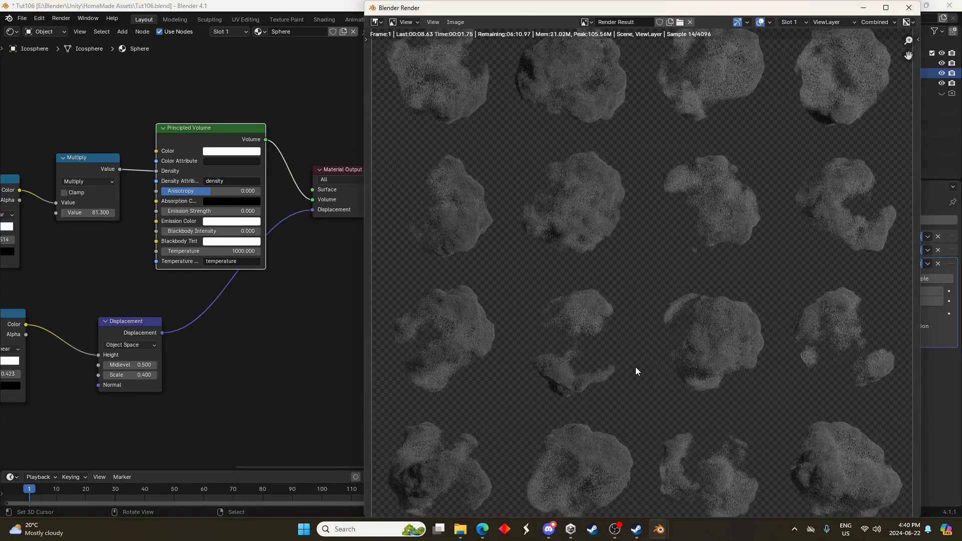
pyautogui.scroll(-1, 636, 371)
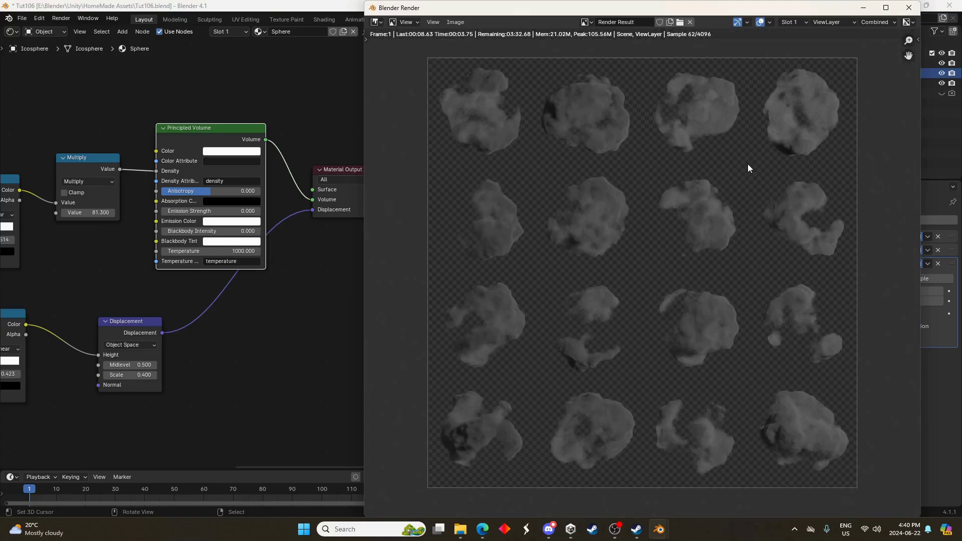
pyautogui.click(906, 9)
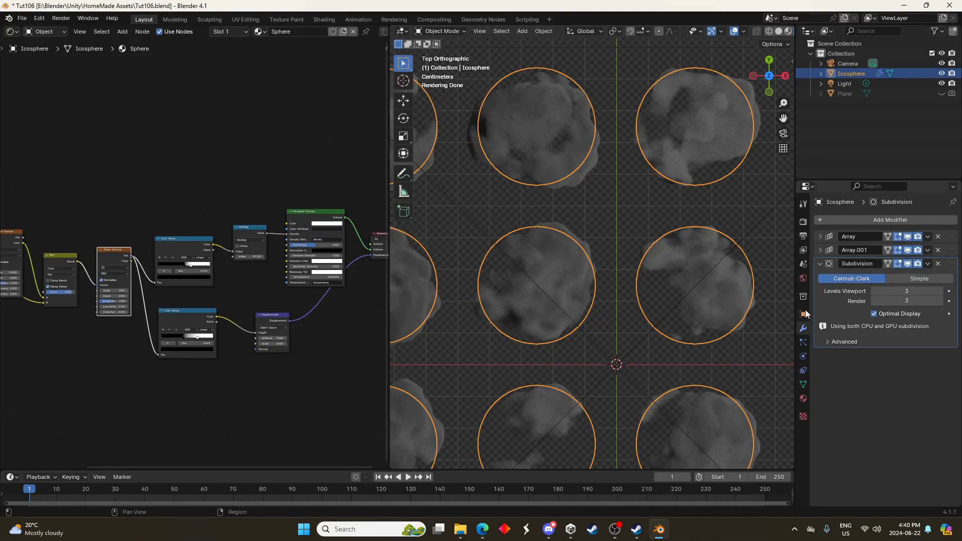
# Step: Use an Environment Texture as the world color and load artist_workshop_1k.hdr from the HDRIHaven folder in HDRs
pyautogui.click(803, 278)
pyautogui.click(876, 283)
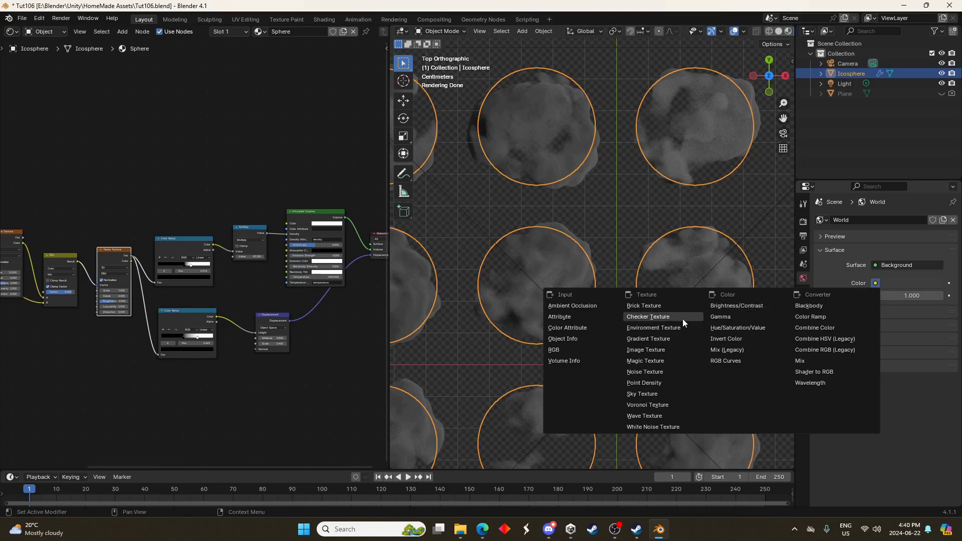
pyautogui.click(672, 327)
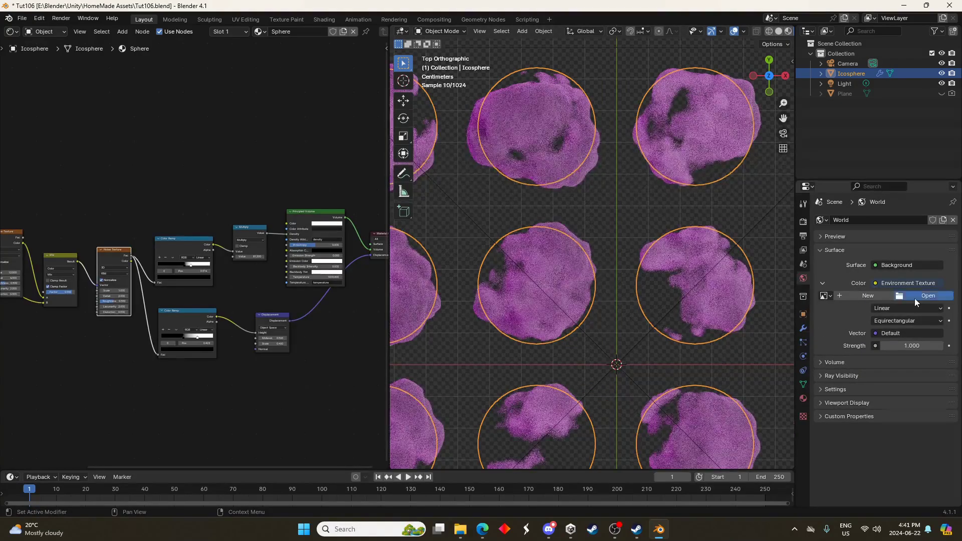
pyautogui.click(915, 297)
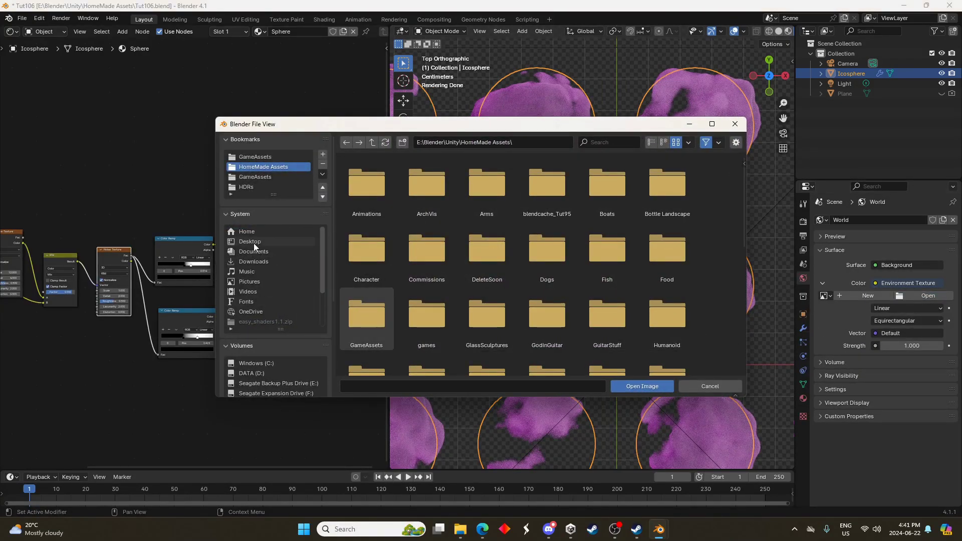
pyautogui.click(246, 187)
pyautogui.doubleClick(481, 182)
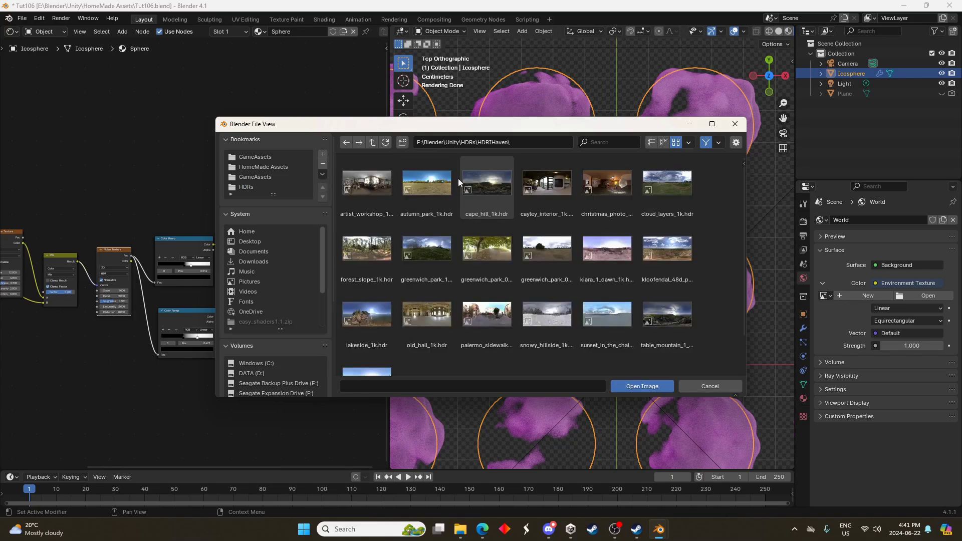
pyautogui.doubleClick(385, 188)
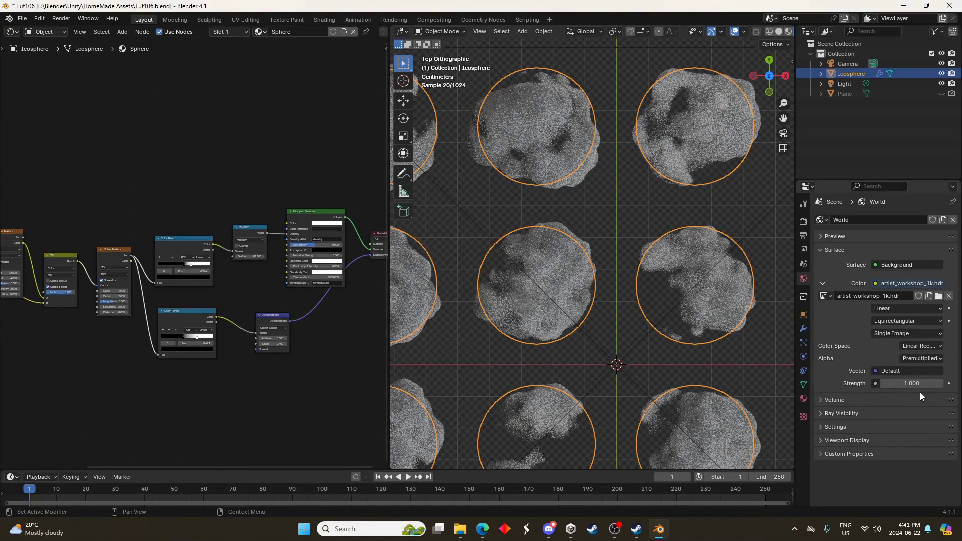
# Step: Turn off the world's Camera ray visibility and check the whole sphere grid
pyautogui.click(824, 413)
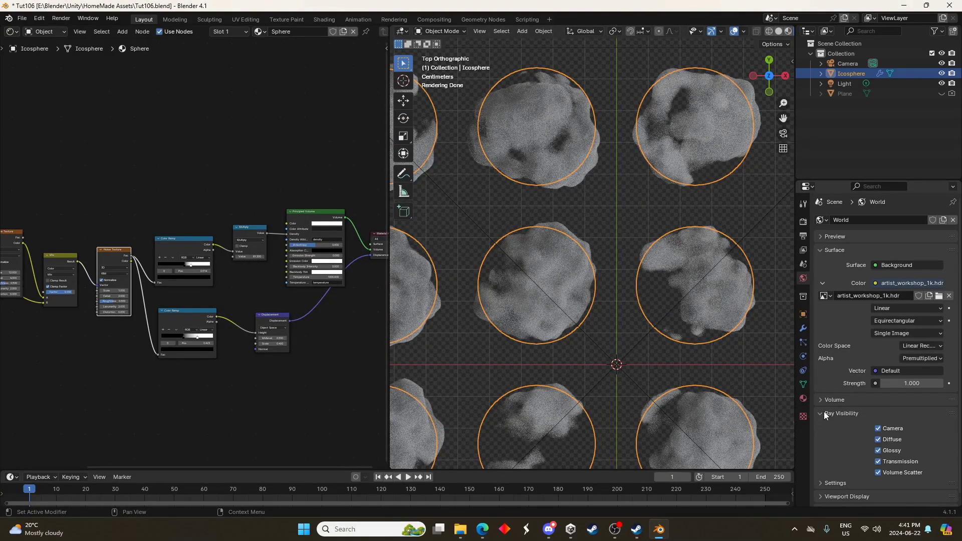
pyautogui.click(877, 428)
pyautogui.scroll(-5, 582, 320)
pyautogui.scroll(1, 593, 331)
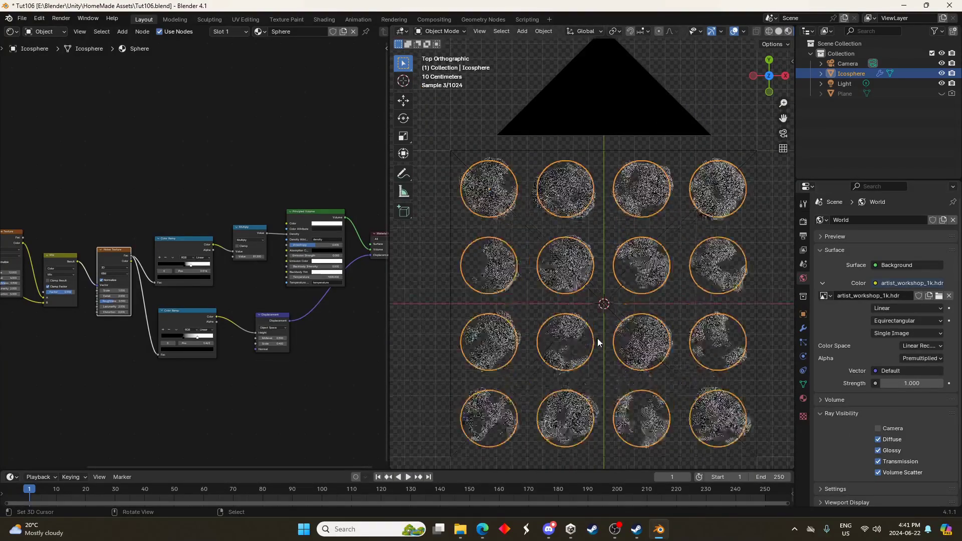
# Step: Try 20 as the Multiply node's density value, settle on 5 and run a test render
pyautogui.scroll(3, 311, 280)
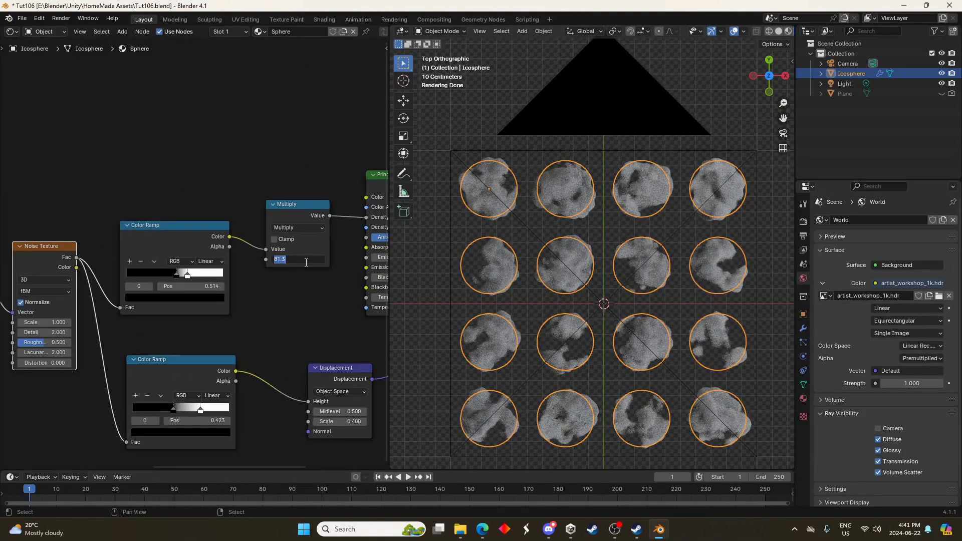
pyautogui.write('20')
pyautogui.press('Return')
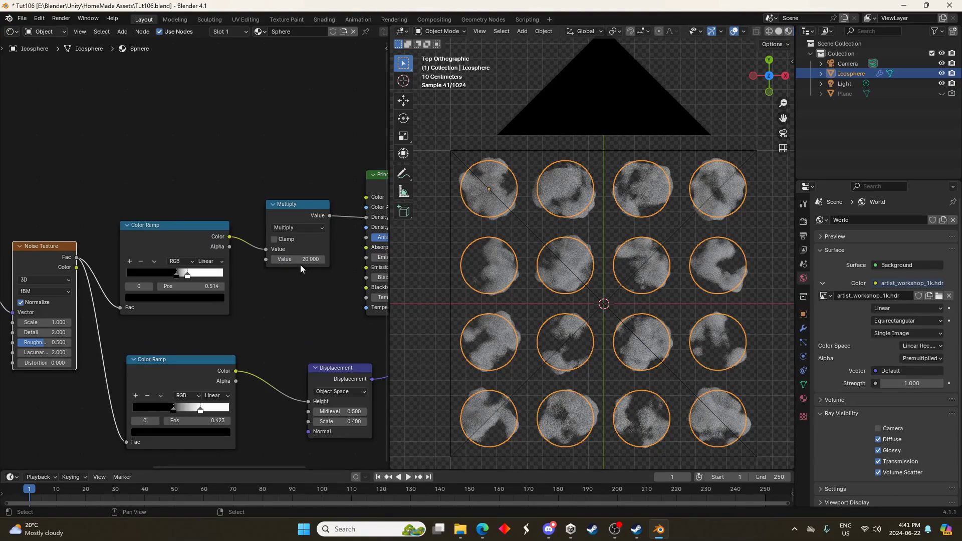
pyautogui.write('5')
pyautogui.press('Return')
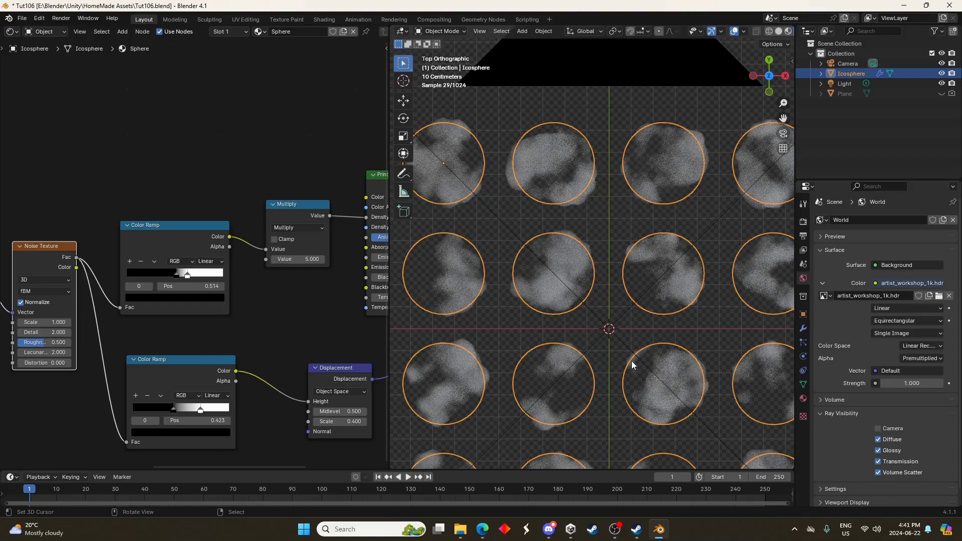
pyautogui.press('F12')
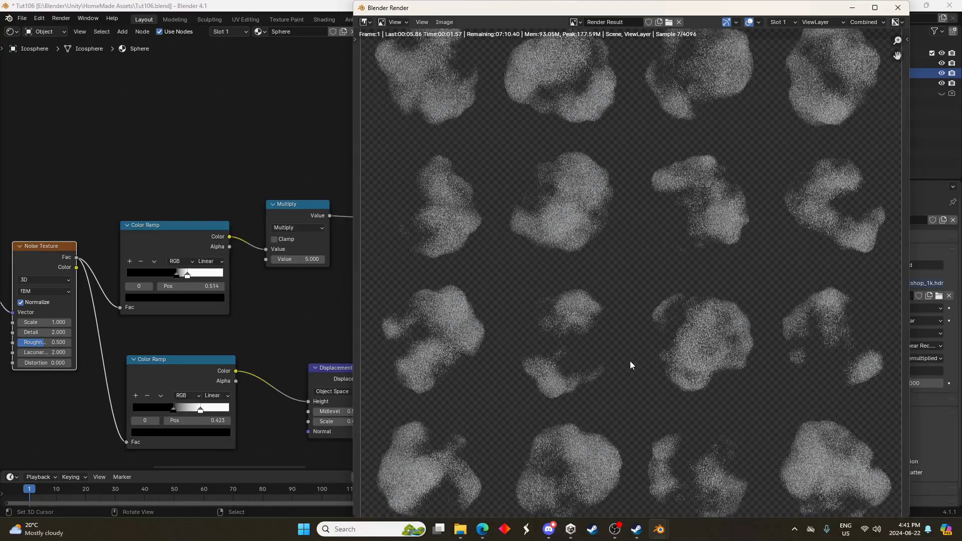
pyautogui.scroll(-1, 633, 246)
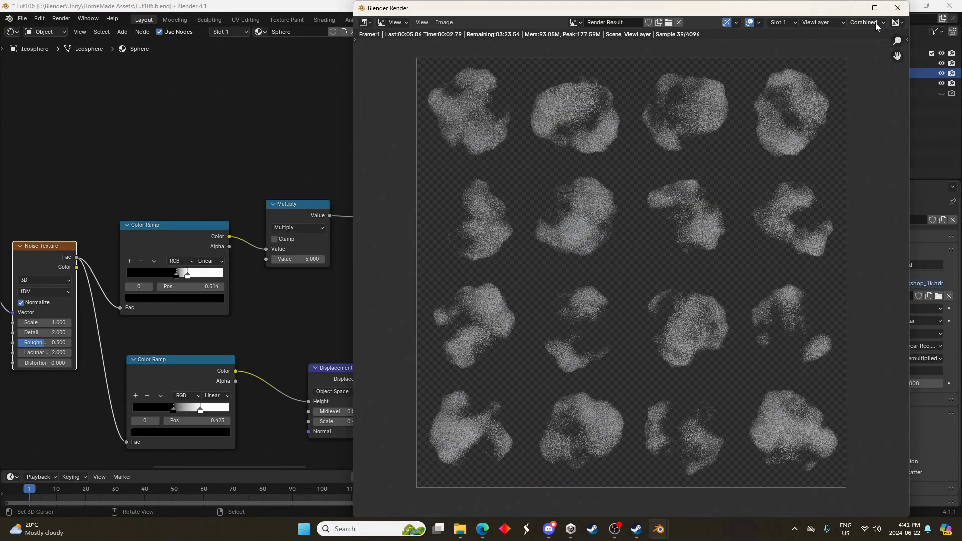
# Step: Set the Detail of the Noise Texture feeding both Color Ramps to 4 and its Roughness to 0.8
pyautogui.moveTo(116, 271); pyautogui.dragTo(263, 226, button='middle')
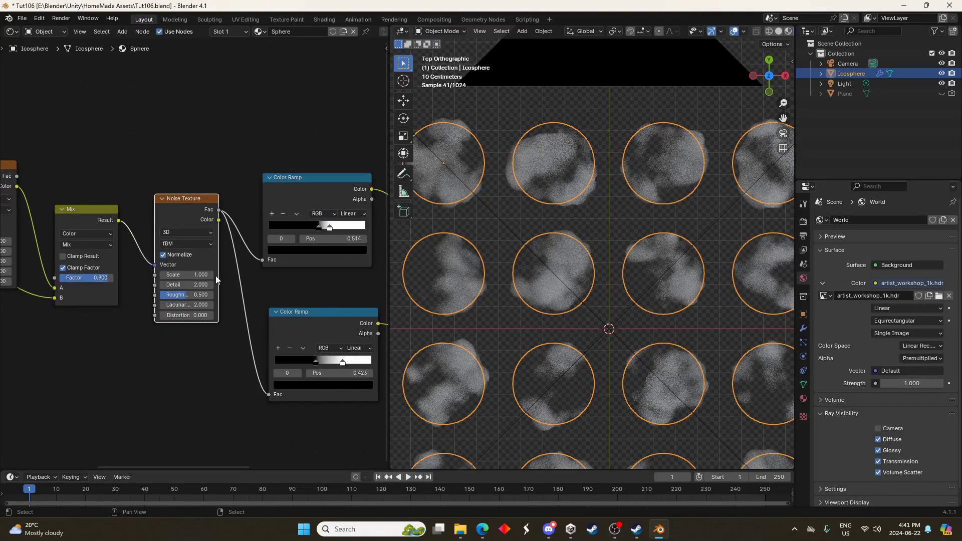
pyautogui.click(204, 285)
pyautogui.press('Return')
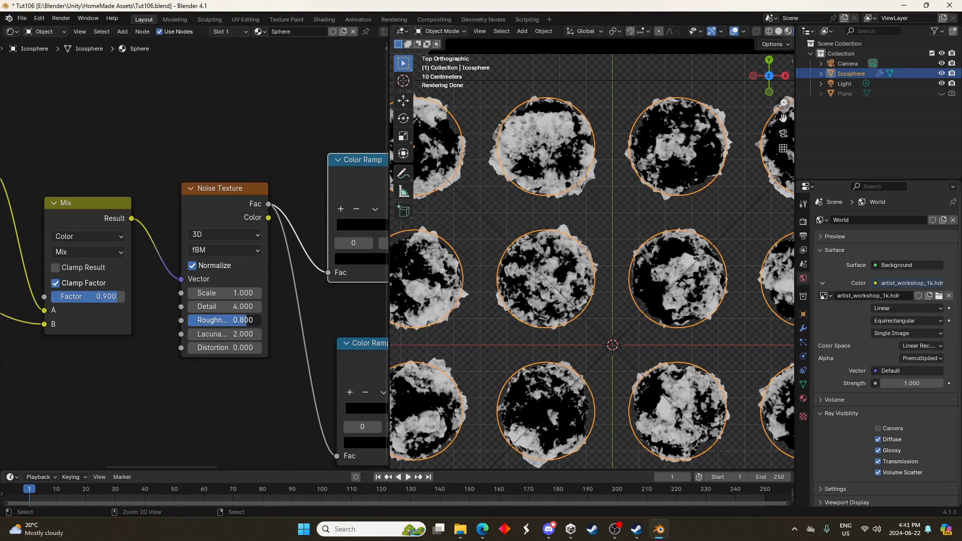
pyautogui.scroll(-8, 270, 315)
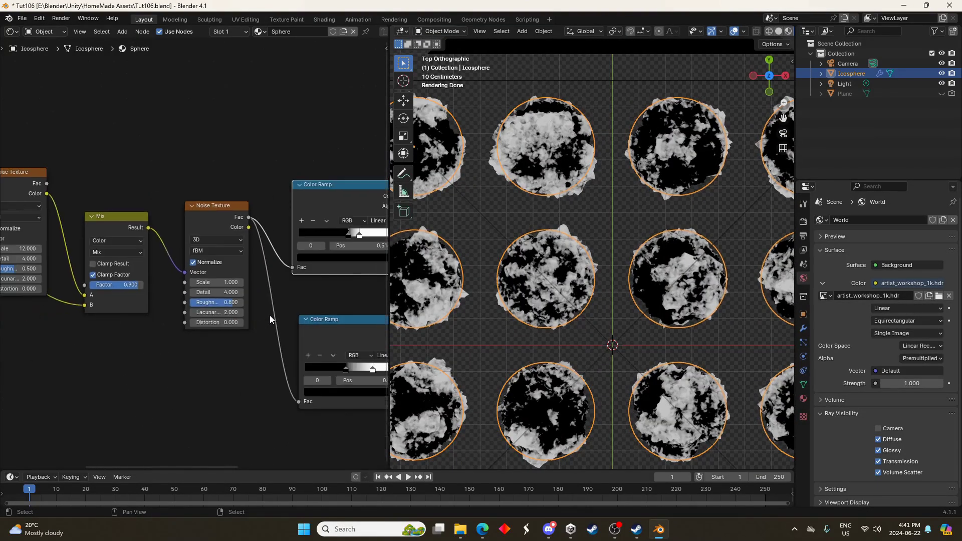
# Step: Remove the upper Color Ramp's preview link from the Material Output's Surface input and run a test render
pyautogui.moveTo(324, 293); pyautogui.dragTo(206, 300, button='middle')
pyautogui.keyDown('ctrl'); pyautogui.keyDown('shift'); pyautogui.click(362, 176); pyautogui.keyUp('shift'); pyautogui.keyUp('ctrl')
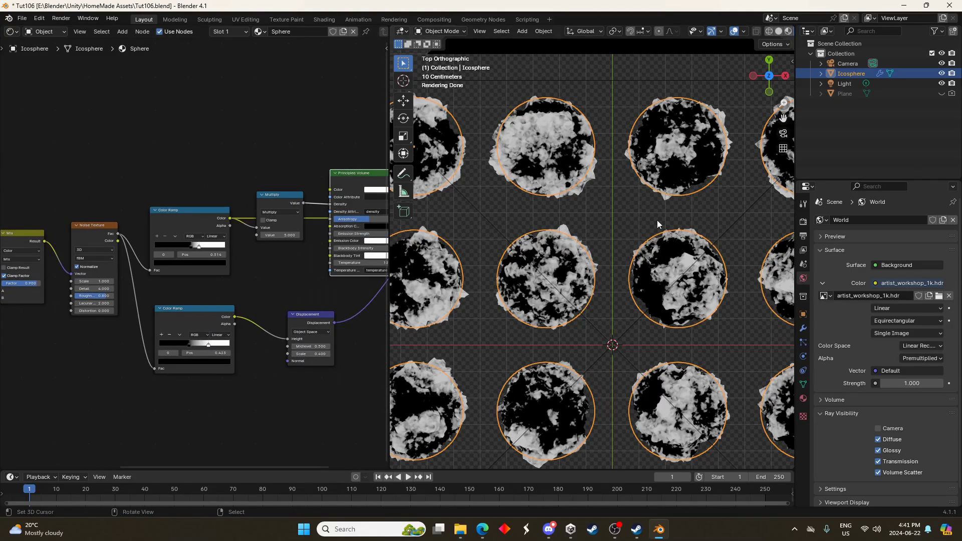
pyautogui.moveTo(316, 241); pyautogui.dragTo(203, 235, button='middle')
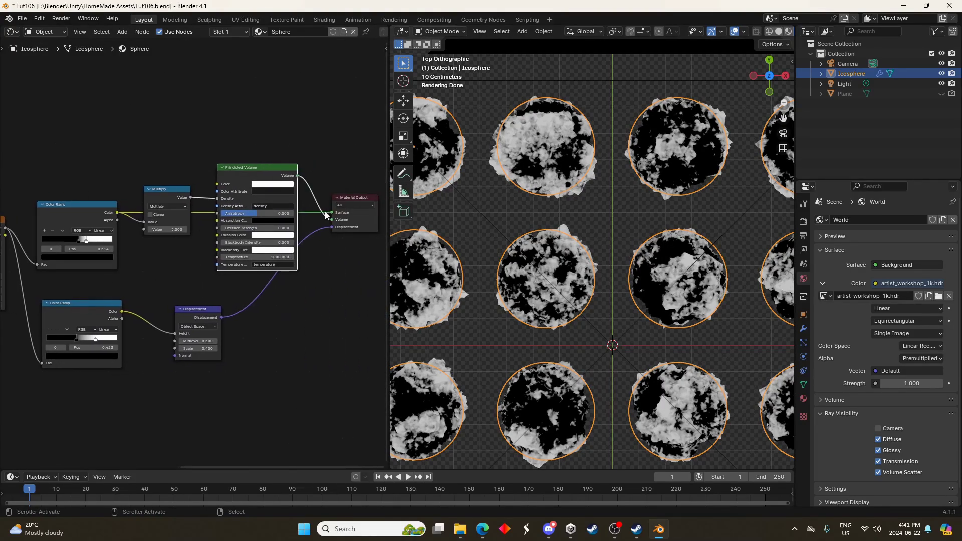
pyautogui.moveTo(330, 212); pyautogui.dragTo(315, 164)
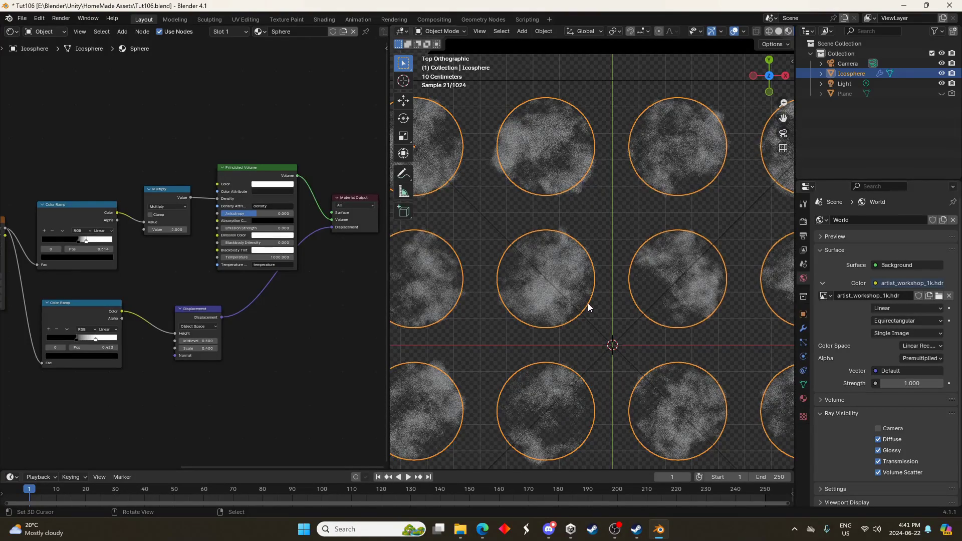
pyautogui.press('F12')
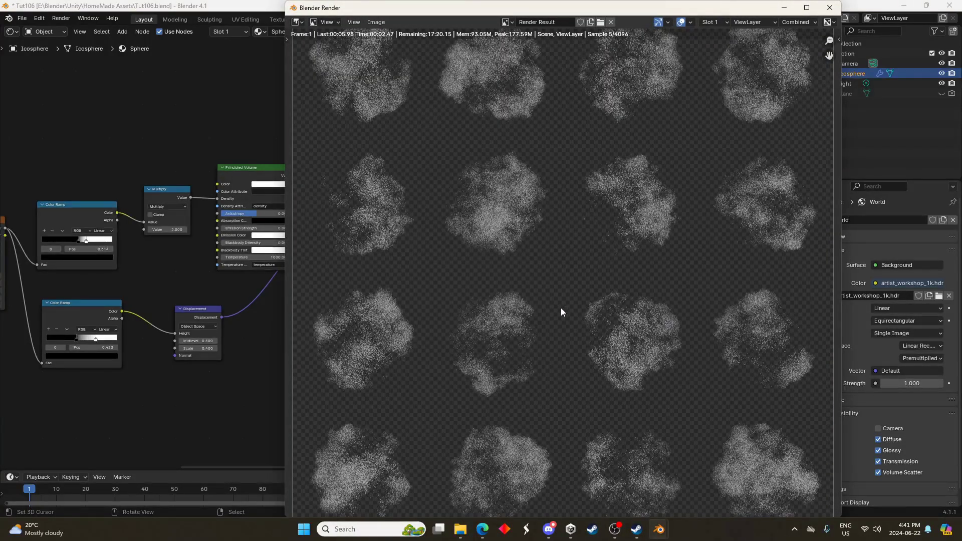
pyautogui.scroll(-1, 561, 308)
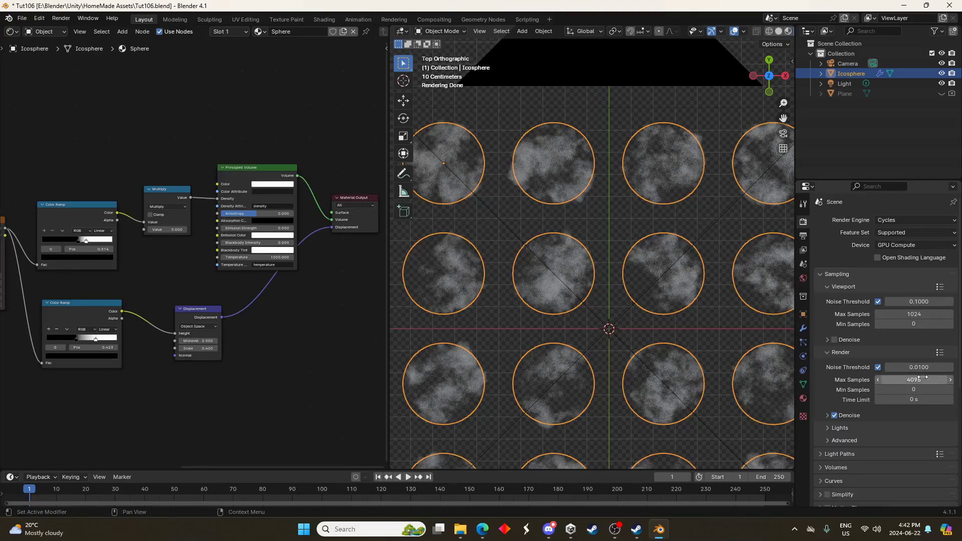
# Step: Reduce the render's Max Samples to one eighth, 512
pyautogui.click(923, 378)
pyautogui.doubleClick(923, 379)
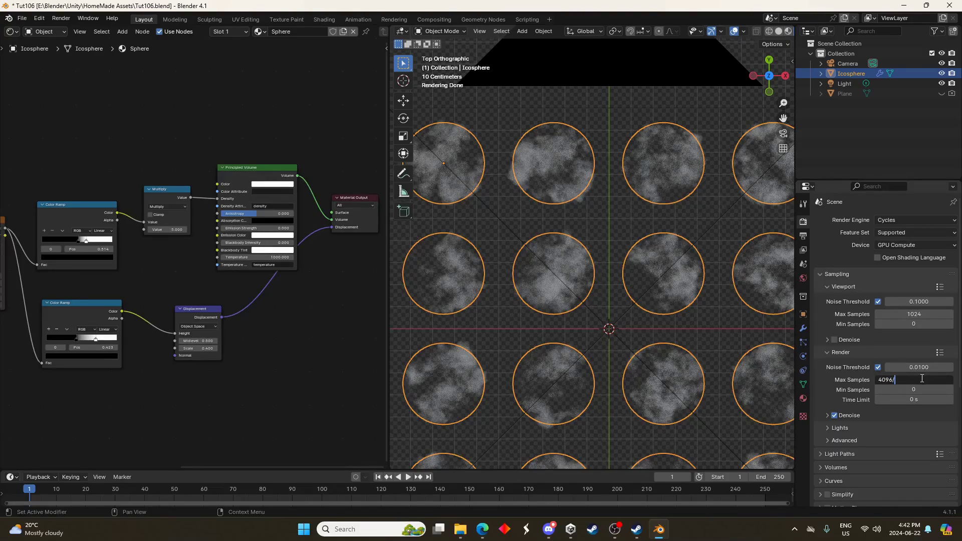
pyautogui.write('/8')
pyautogui.press('Return')
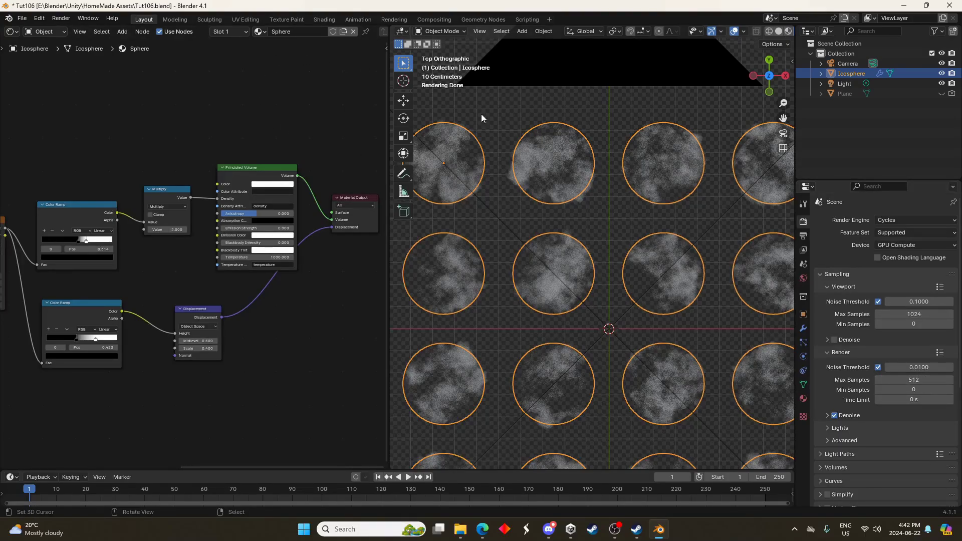
# Step: Render the smoke grid and save the image as a PNG named Clouds in the GameAssets Tutorial folder
pyautogui.press('F12')
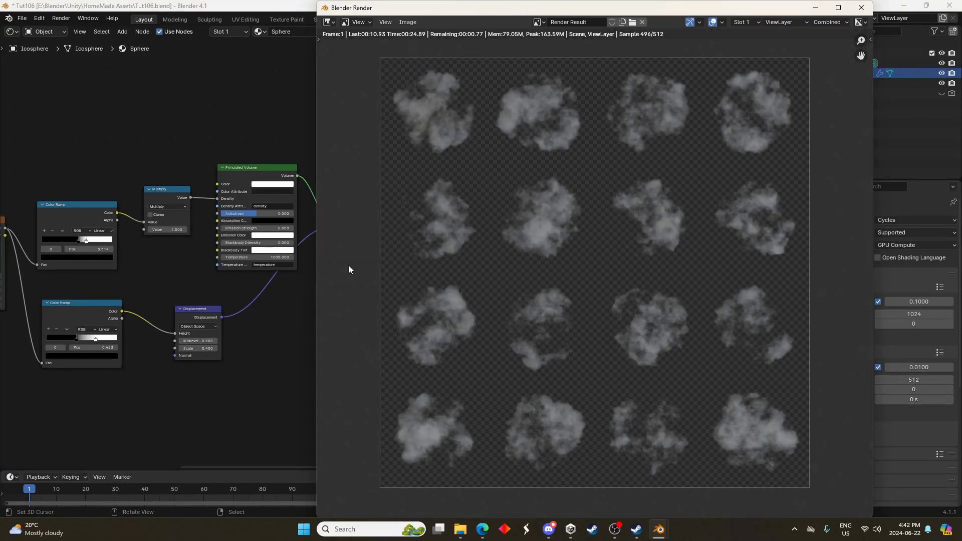
pyautogui.click(407, 22)
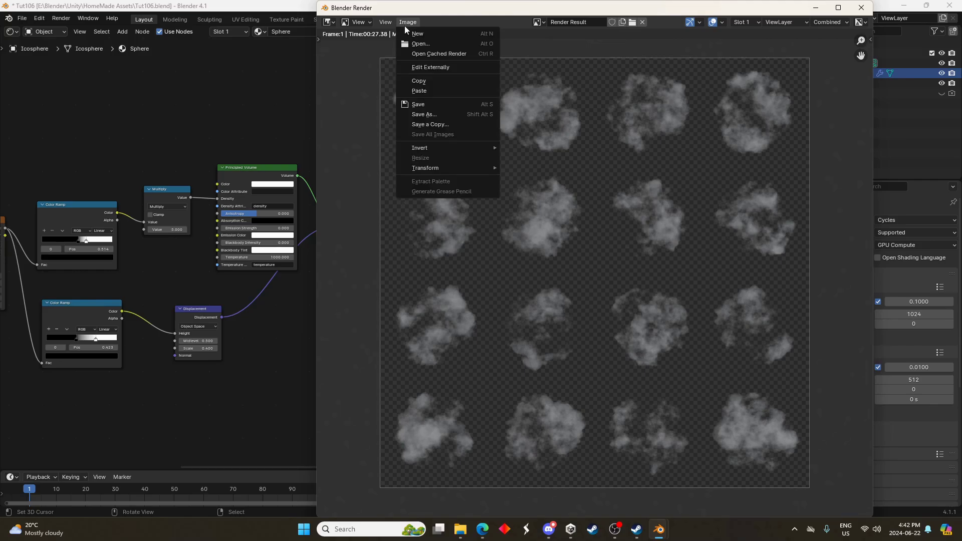
pyautogui.click(423, 119)
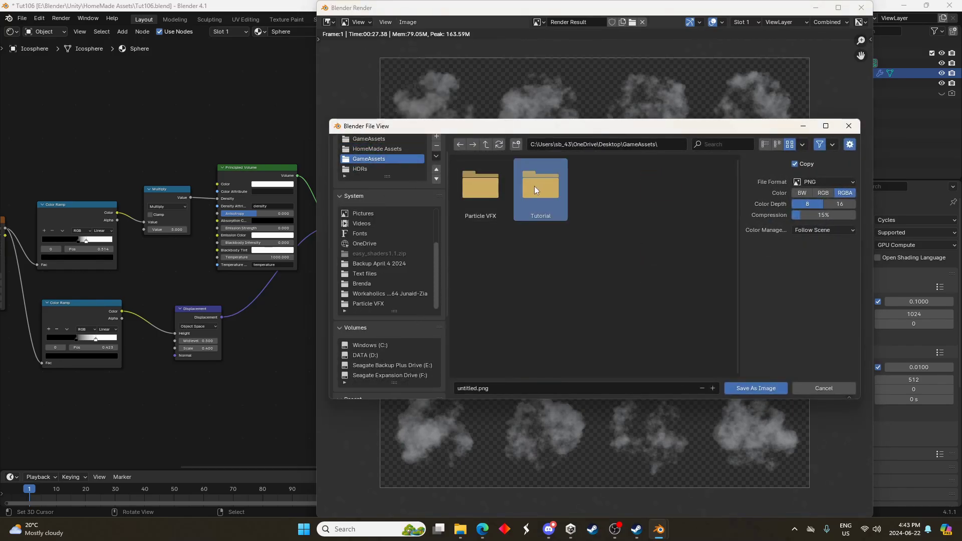
pyautogui.doubleClick(534, 186)
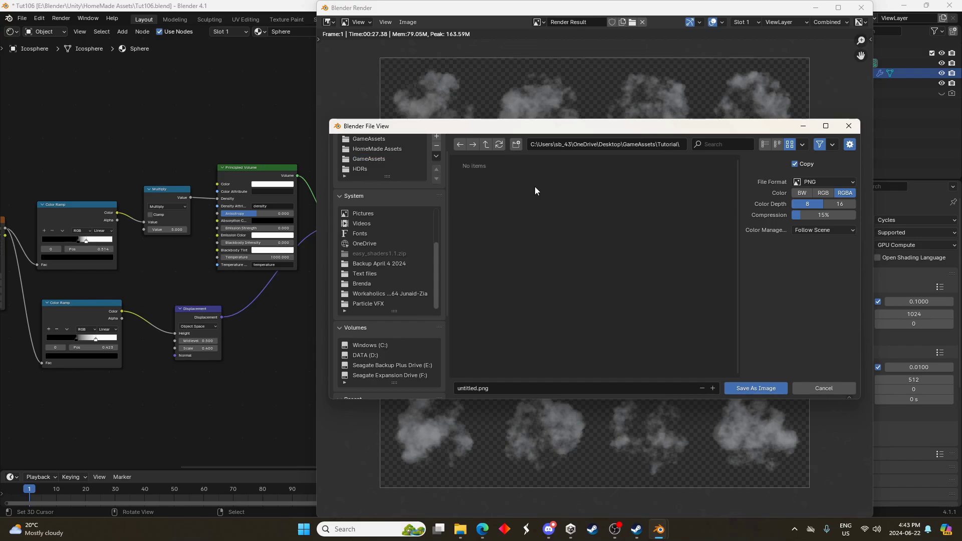
pyautogui.click(844, 184)
pyautogui.click(488, 390)
pyautogui.write('Clouds')
pyautogui.press('Return')
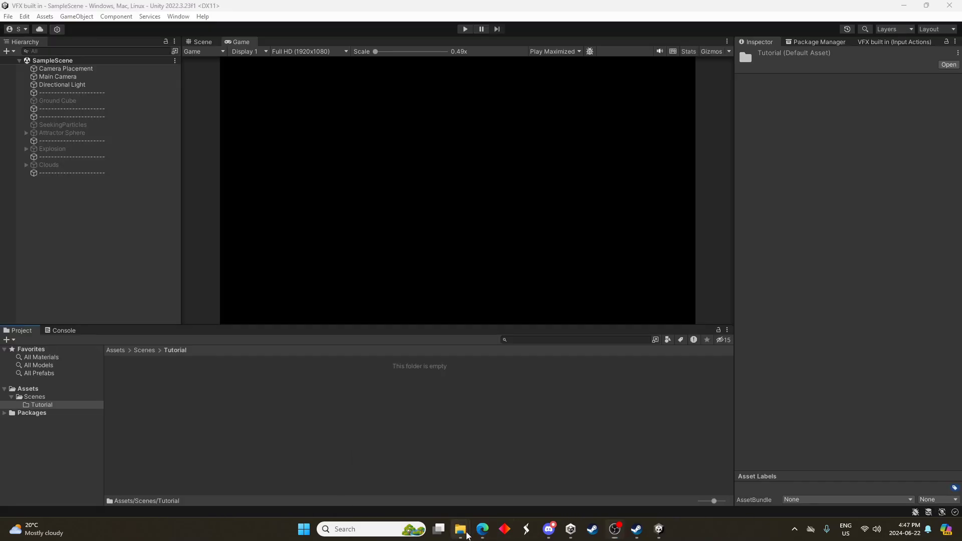
# Step: Switch to Unity and import the Clouds image from the GameAssets Tutorial folder into the project's Assets/Scenes/Tutorial folder
pyautogui.click(495, 475)
pyautogui.moveTo(700, 176); pyautogui.dragTo(627, 159)
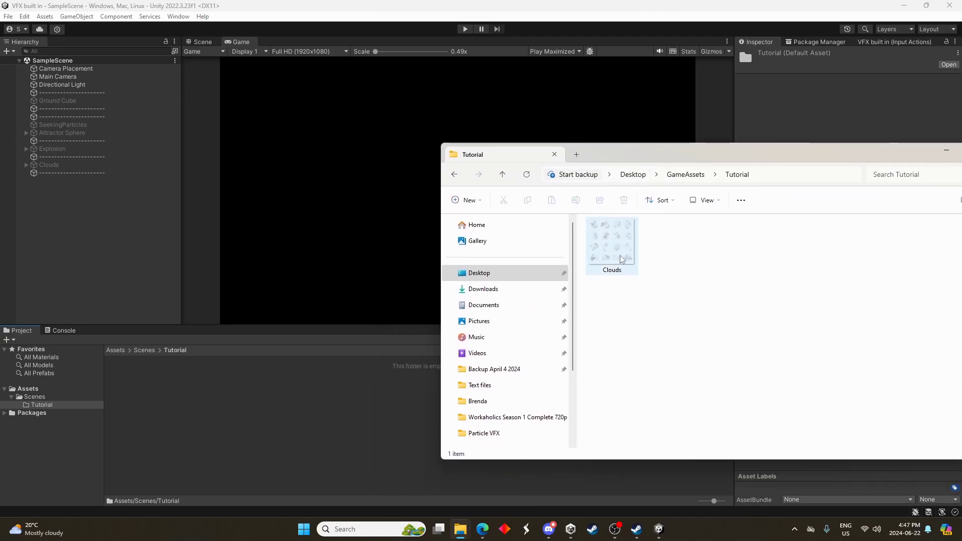
pyautogui.moveTo(608, 253); pyautogui.dragTo(287, 453)
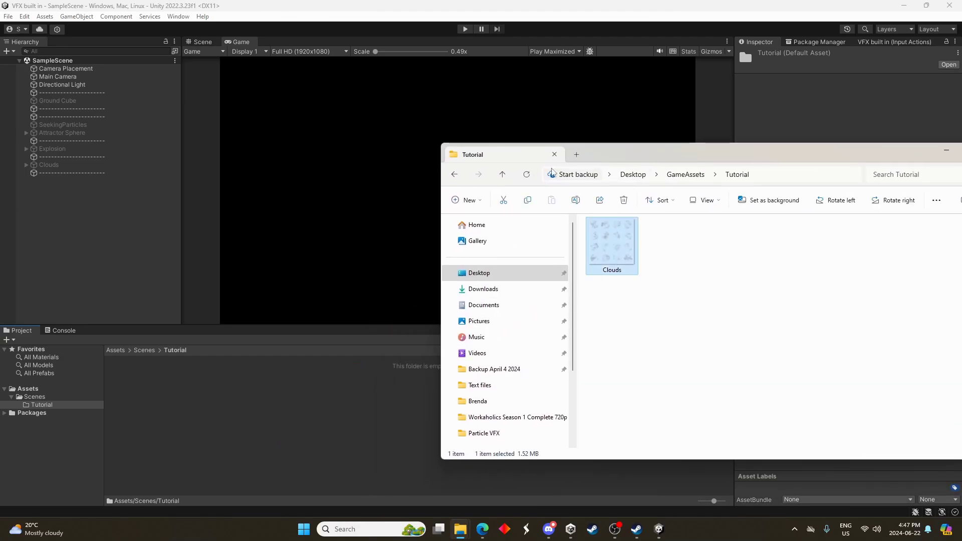
pyautogui.moveTo(607, 157); pyautogui.dragTo(961, 190)
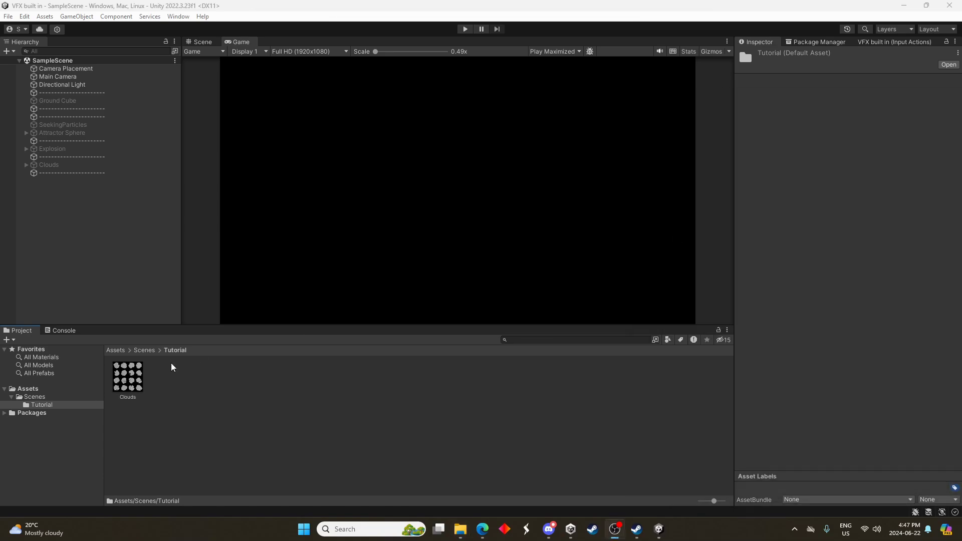
# Step: Create a material named Cloud_mat in the project's Tutorial folder
pyautogui.rightClick(247, 391)
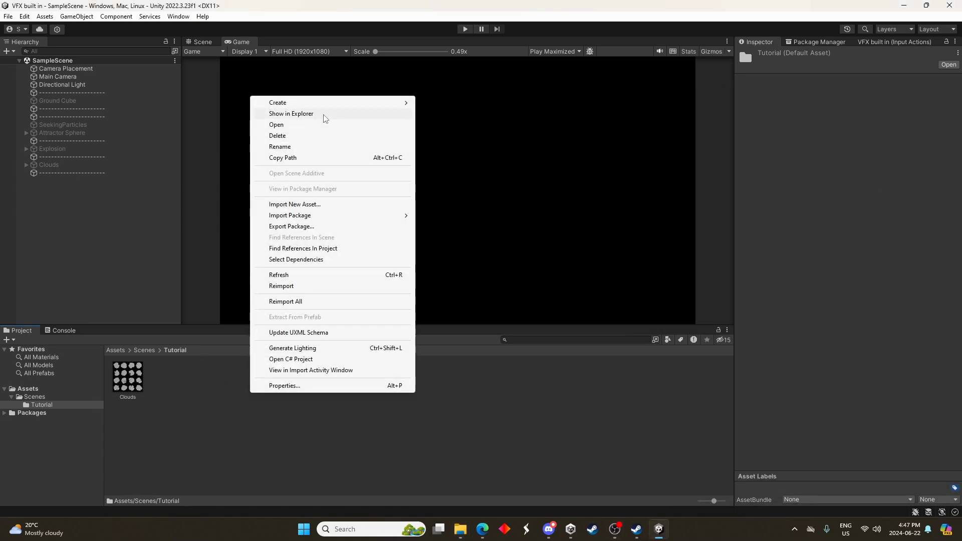
pyautogui.moveTo(321, 102)
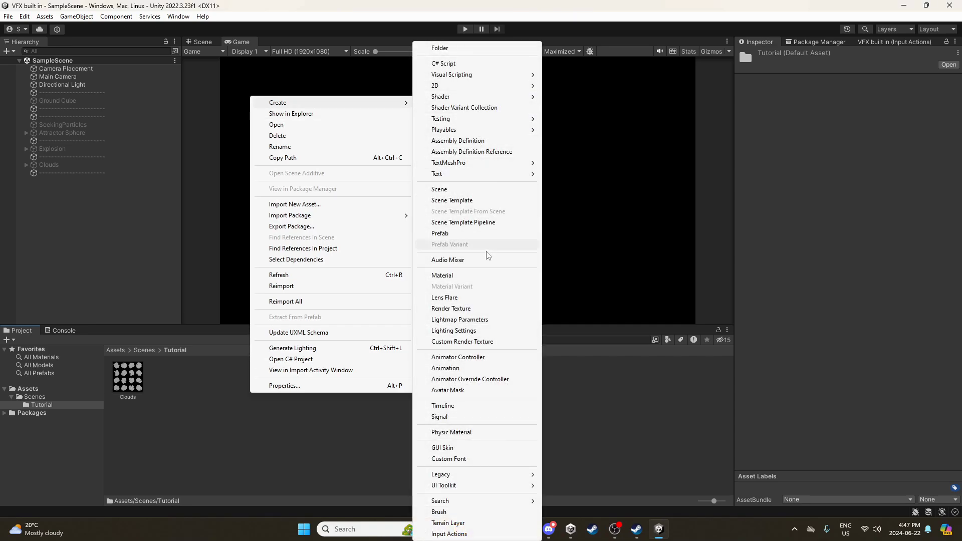
pyautogui.click(484, 275)
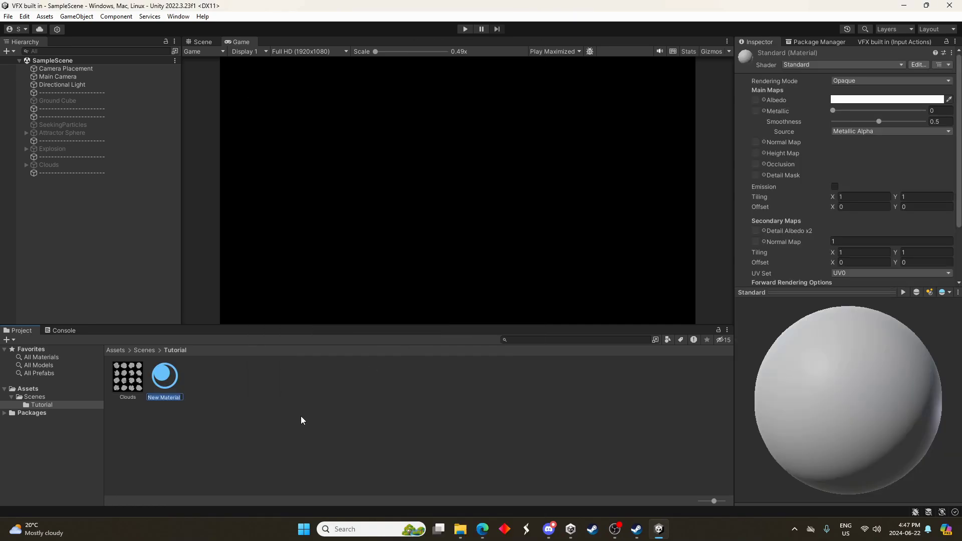
pyautogui.write('Cloud_mat')
pyautogui.press('Return')
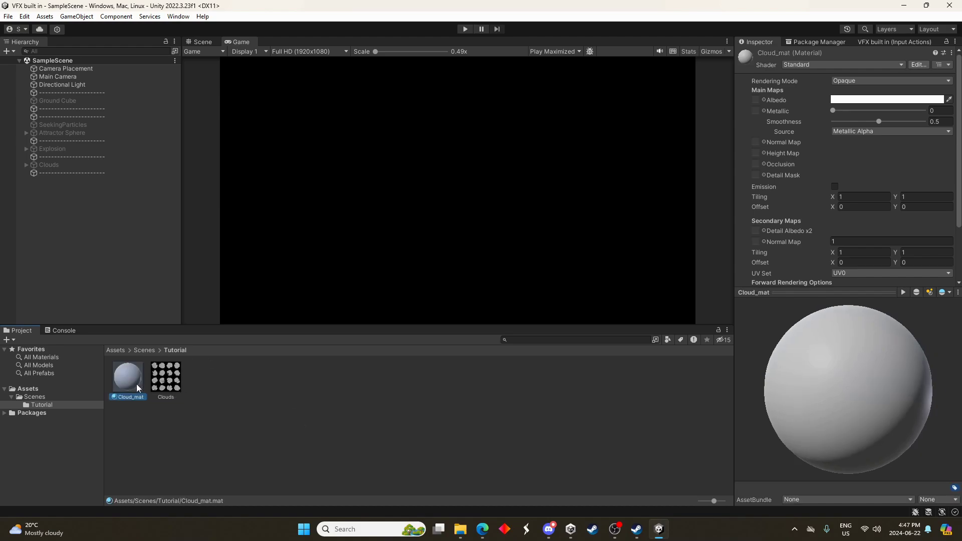
# Step: Change Cloud_mat's shader to Particles/Standard Unlit
pyautogui.click(860, 64)
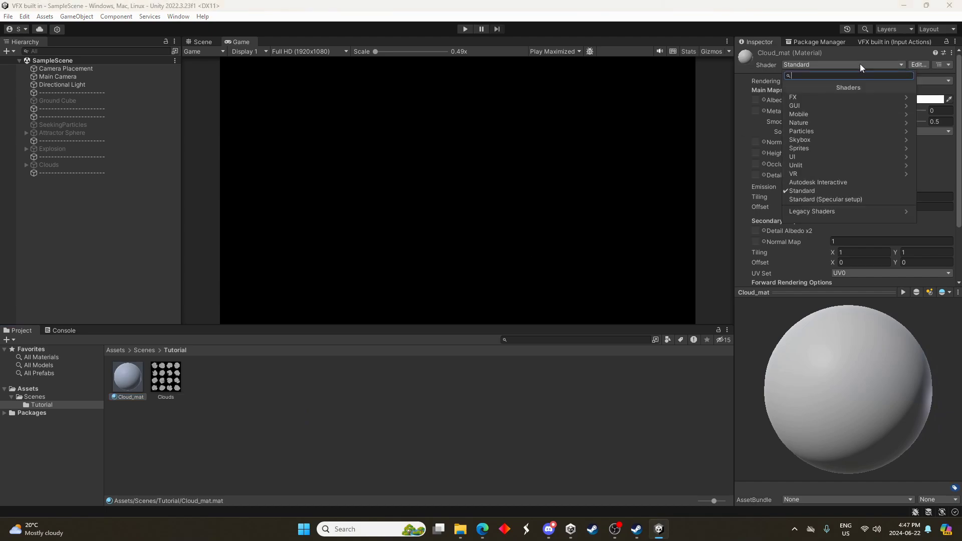
pyautogui.click(816, 131)
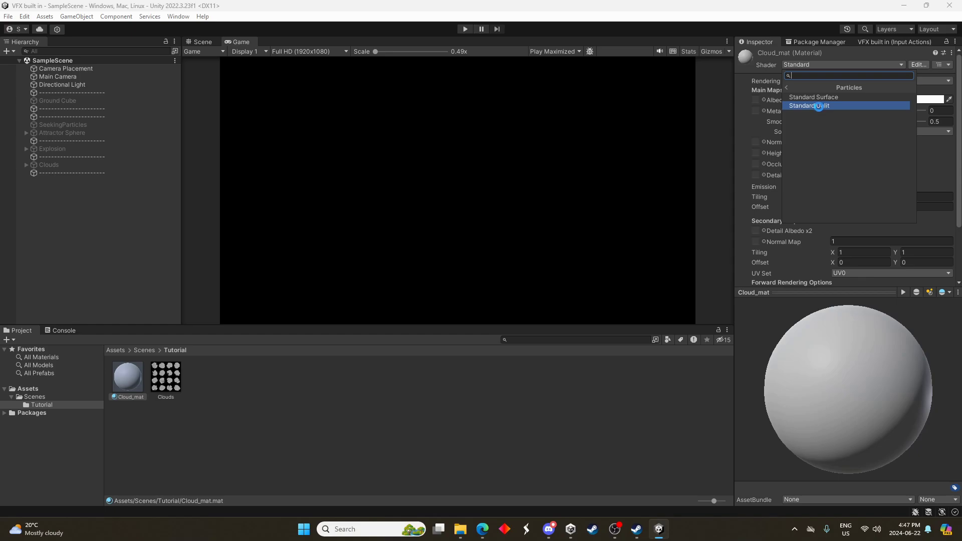
pyautogui.click(818, 106)
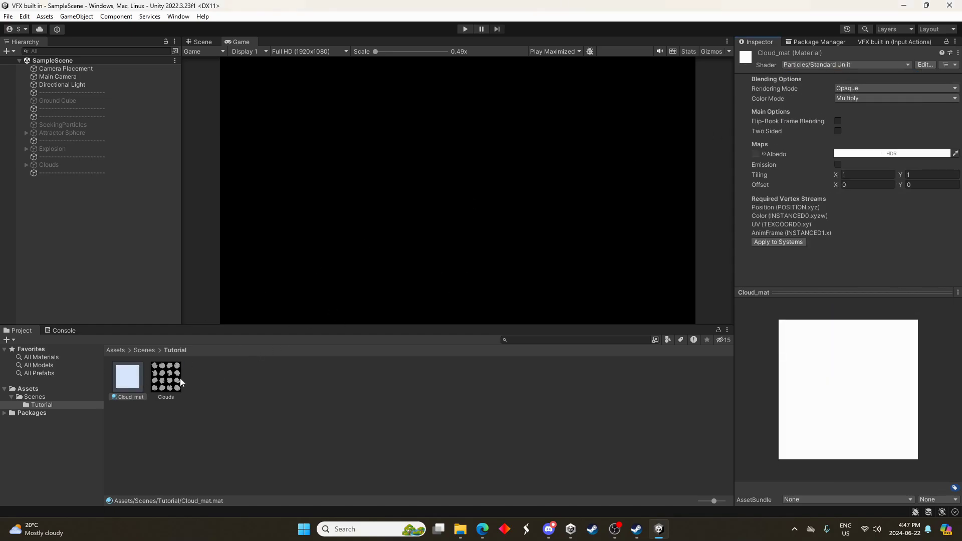
# Step: Set Cloud_mat's Rendering Mode to Fade and assign the Clouds texture as its Albedo map
pyautogui.moveTo(180, 377); pyautogui.dragTo(610, 211)
pyautogui.click(846, 89)
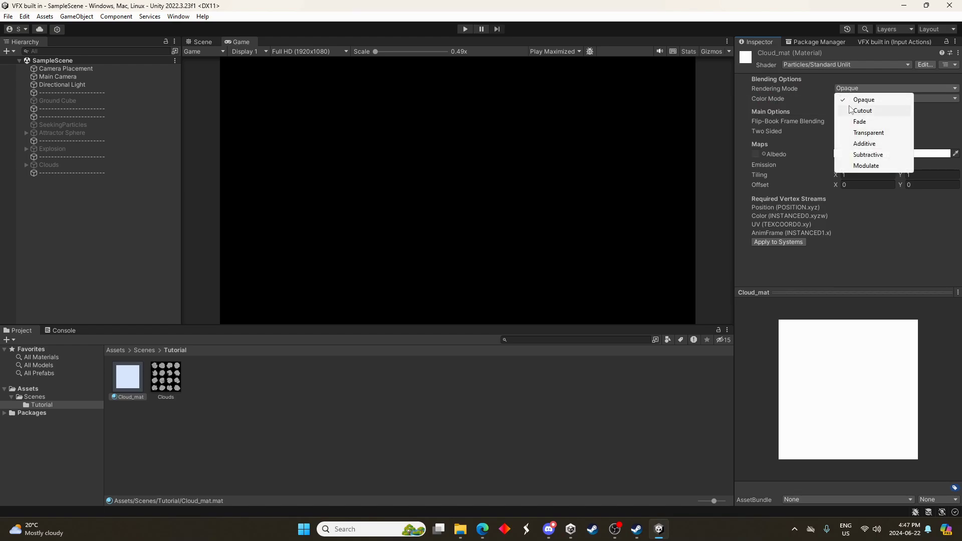
pyautogui.click(855, 122)
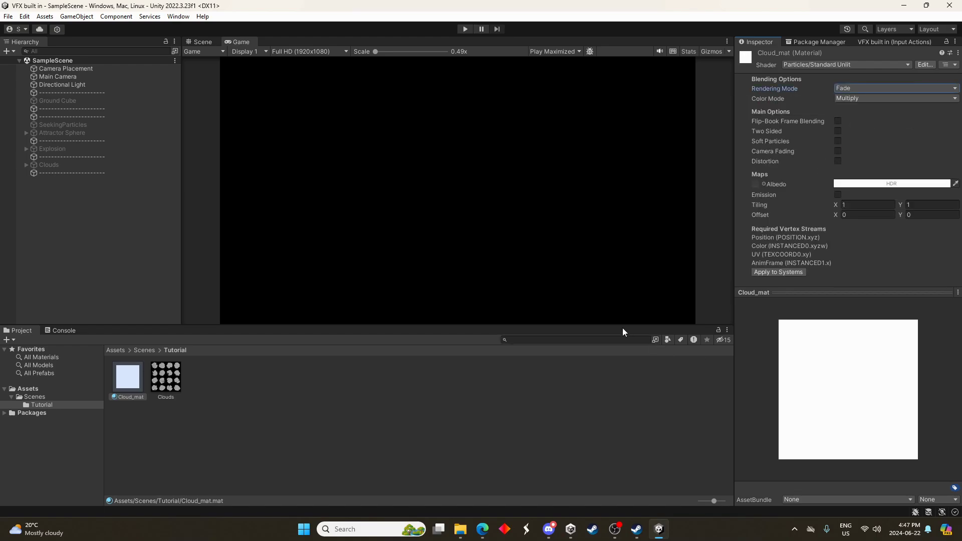
pyautogui.moveTo(769, 189); pyautogui.dragTo(759, 183)
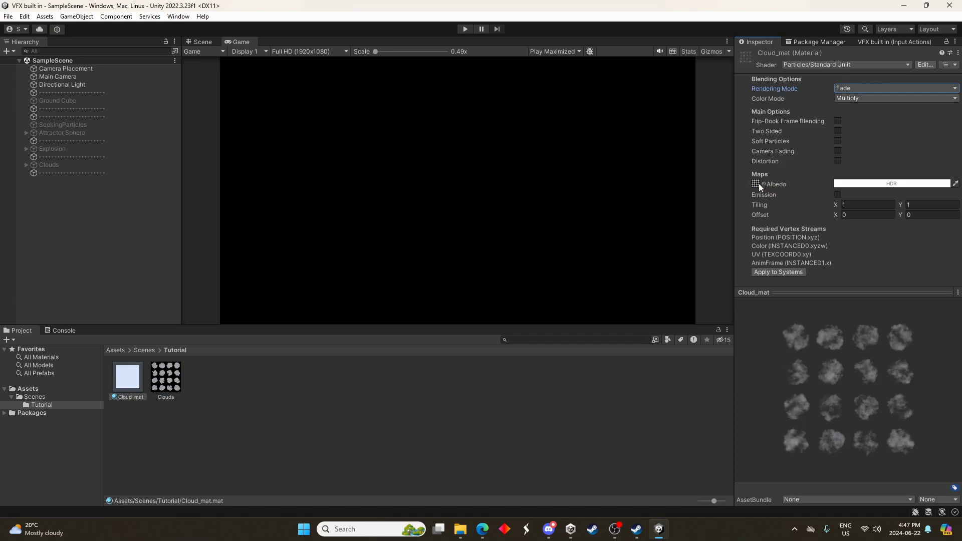
pyautogui.click(873, 86)
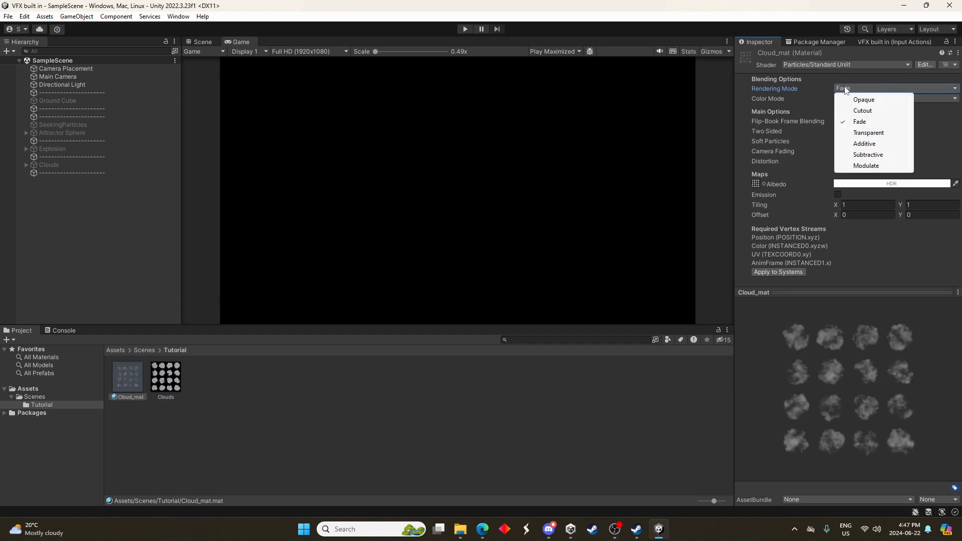
# Step: Create an empty object named Cloud Particles at the scene's root level and reset its transform
pyautogui.click(84, 194)
pyautogui.rightClick(79, 193)
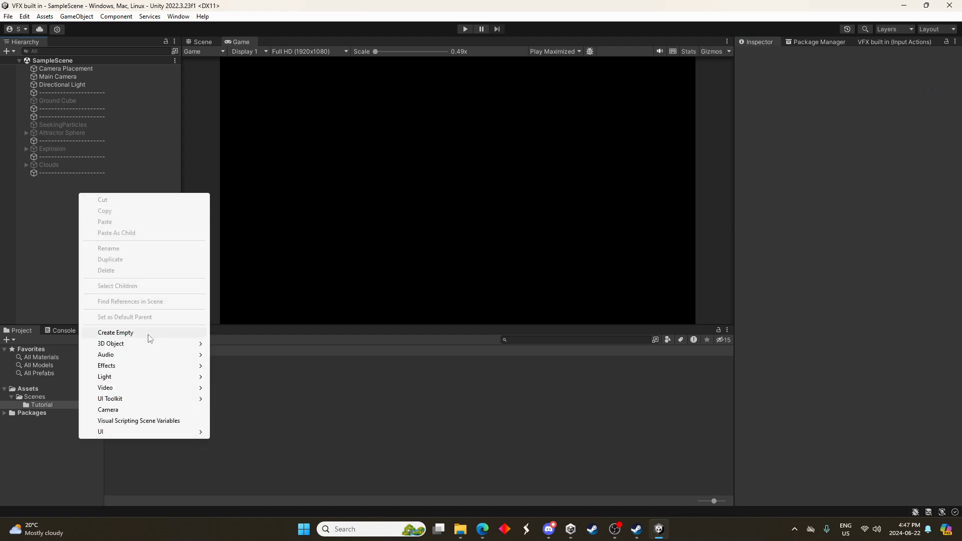
pyautogui.click(148, 335)
pyautogui.write('Cl')
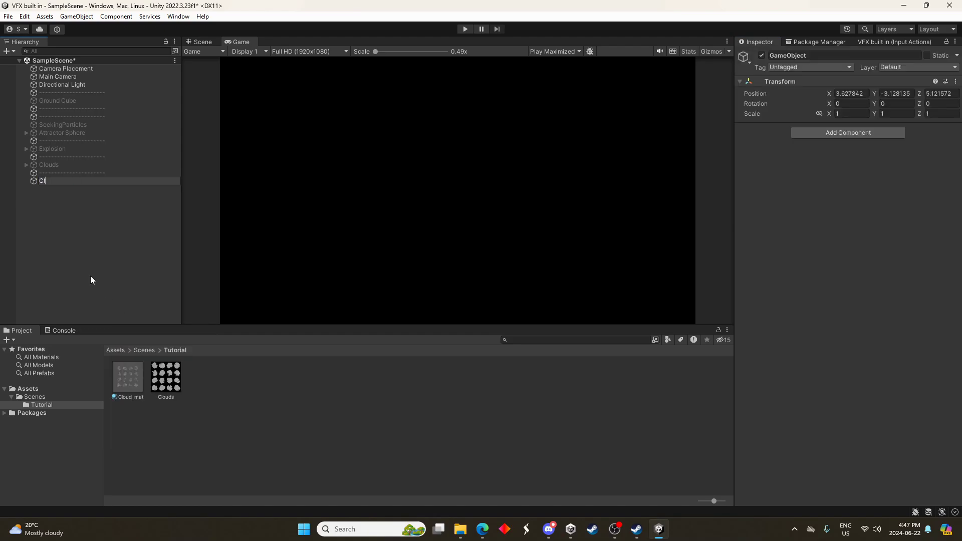
pyautogui.write('oud Particles')
pyautogui.press('Return')
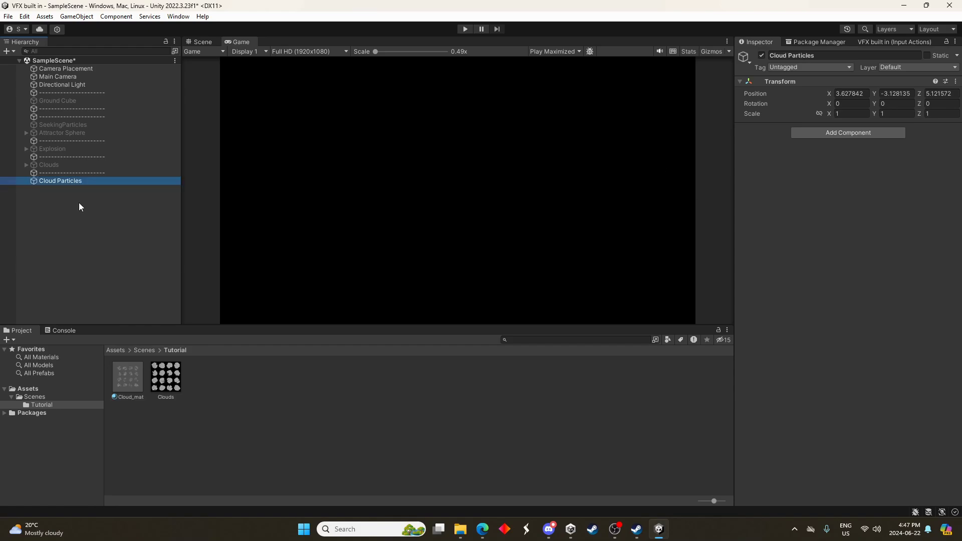
pyautogui.rightClick(784, 86)
pyautogui.click(803, 88)
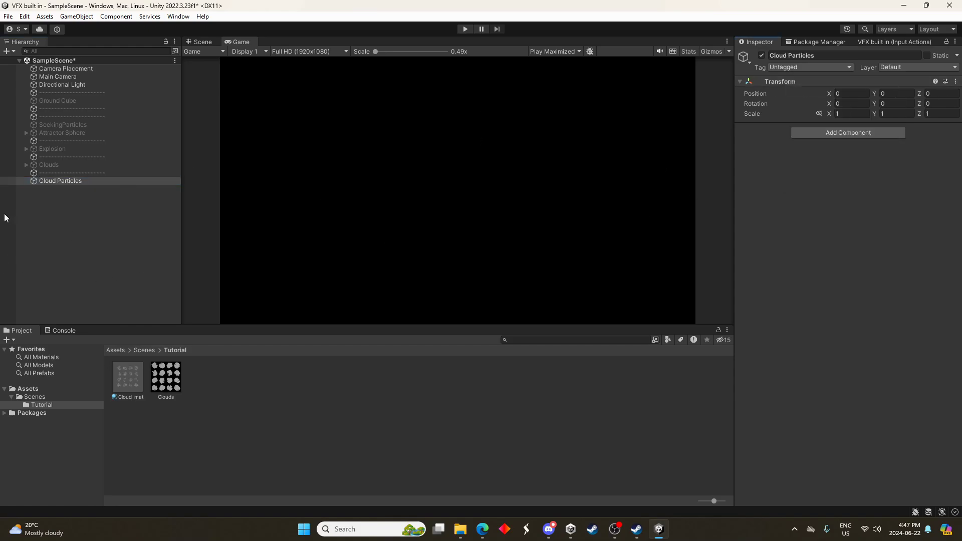
# Step: Add a Particle System as a child of Cloud Particles and name it Clouds
pyautogui.rightClick(49, 183)
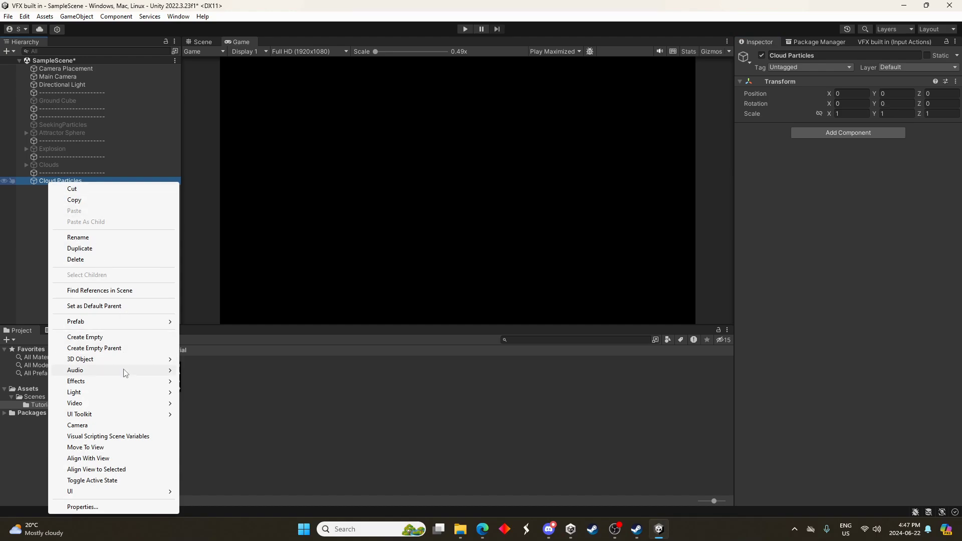
pyautogui.moveTo(122, 382)
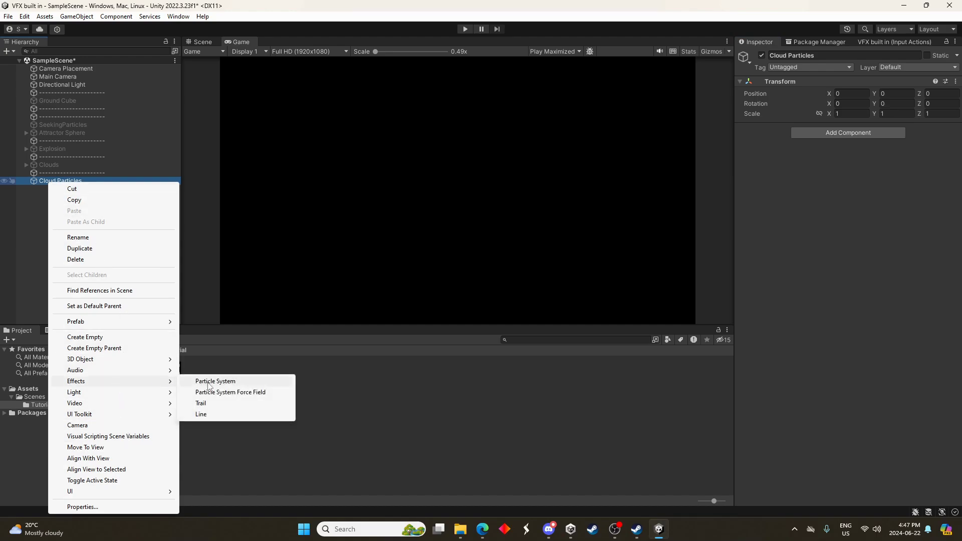
pyautogui.click(214, 382)
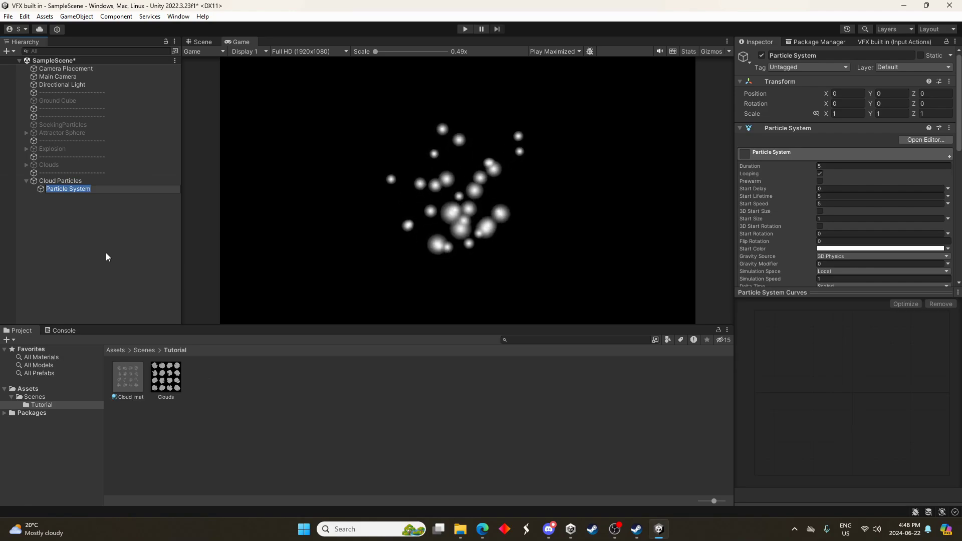
pyautogui.write('Clouds')
pyautogui.press('Return')
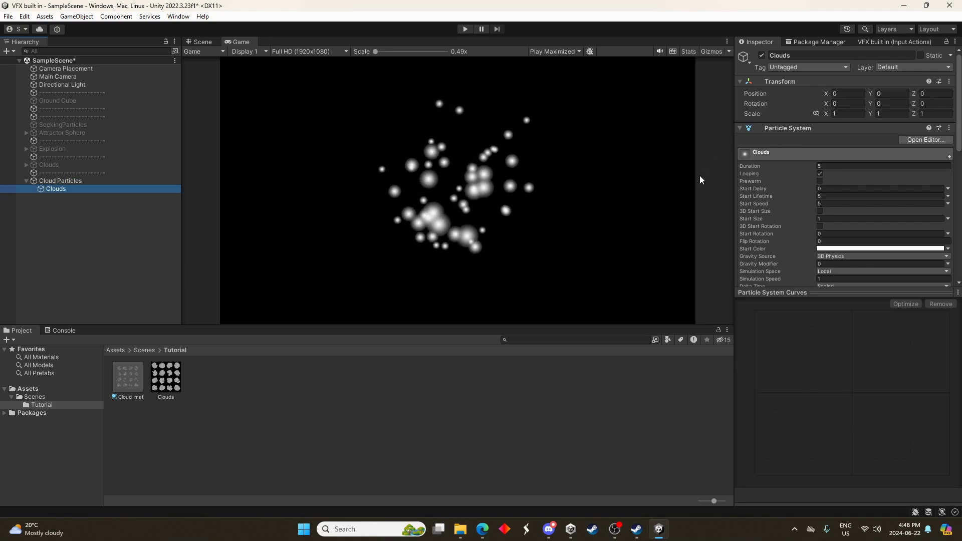
# Step: Set the Clouds particle system's Start Speed to 0
pyautogui.moveTo(829, 293); pyautogui.dragTo(828, 425)
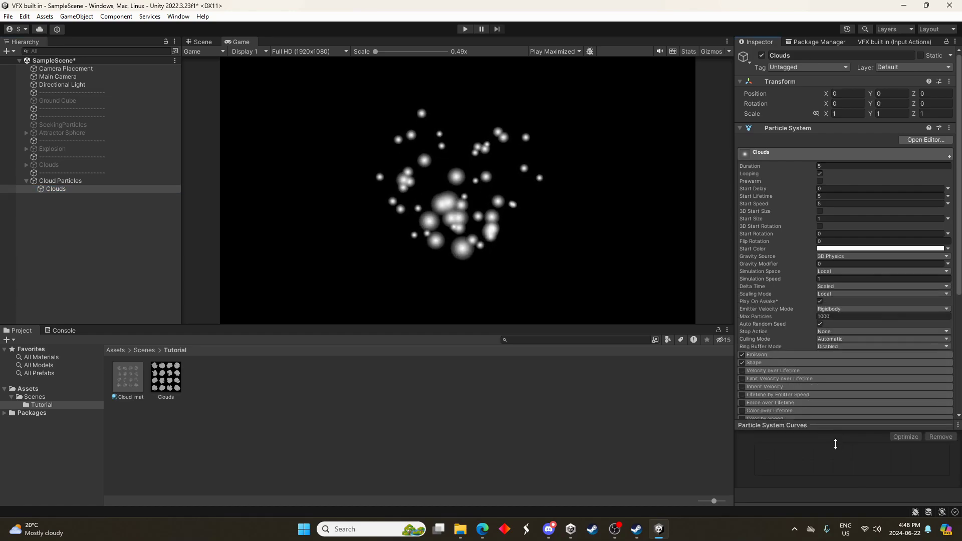
pyautogui.click(828, 204)
pyautogui.write('0')
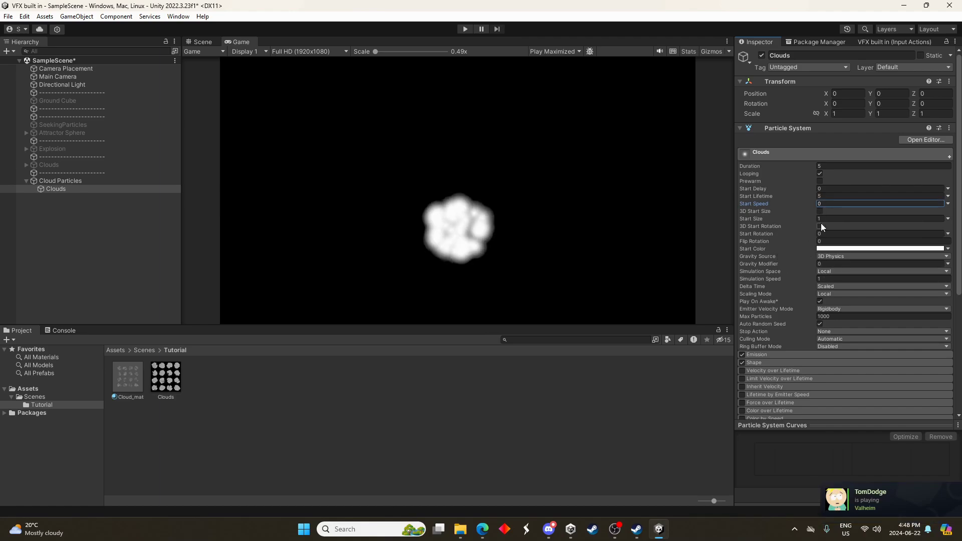
# Step: Enable Texture Sheet Animation on the Clouds particle system and assign Cloud_mat as its Renderer material
pyautogui.scroll(-2, 826, 231)
pyautogui.scroll(-6, 802, 265)
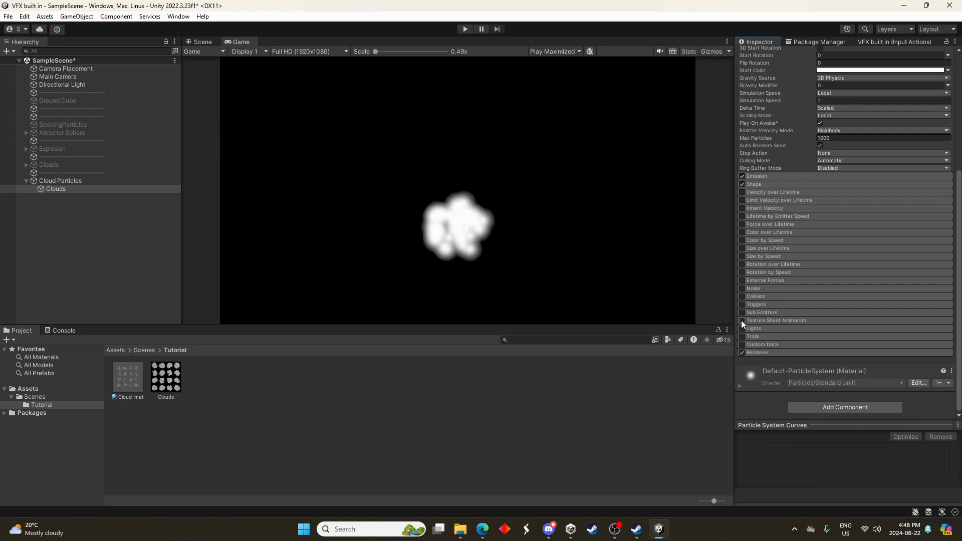
pyautogui.click(763, 354)
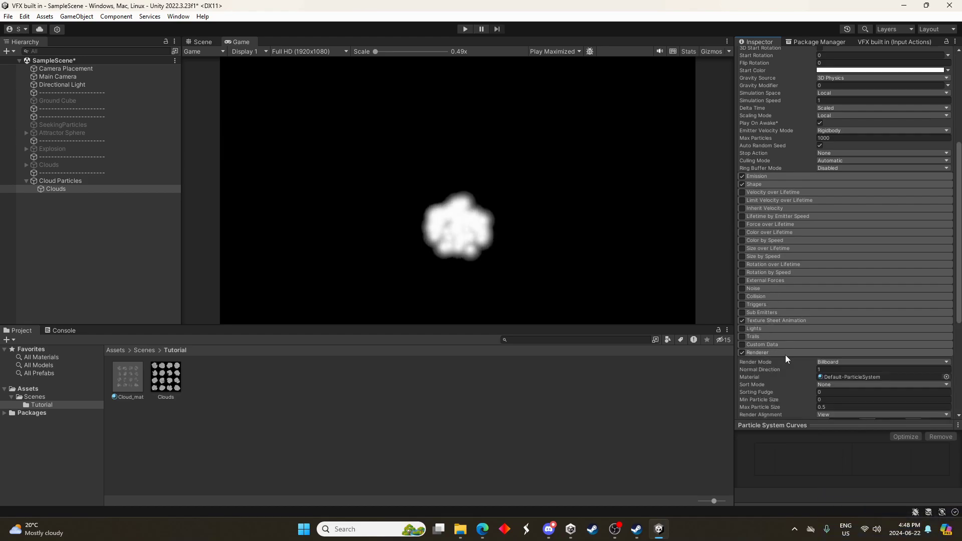
pyautogui.scroll(-4, 801, 346)
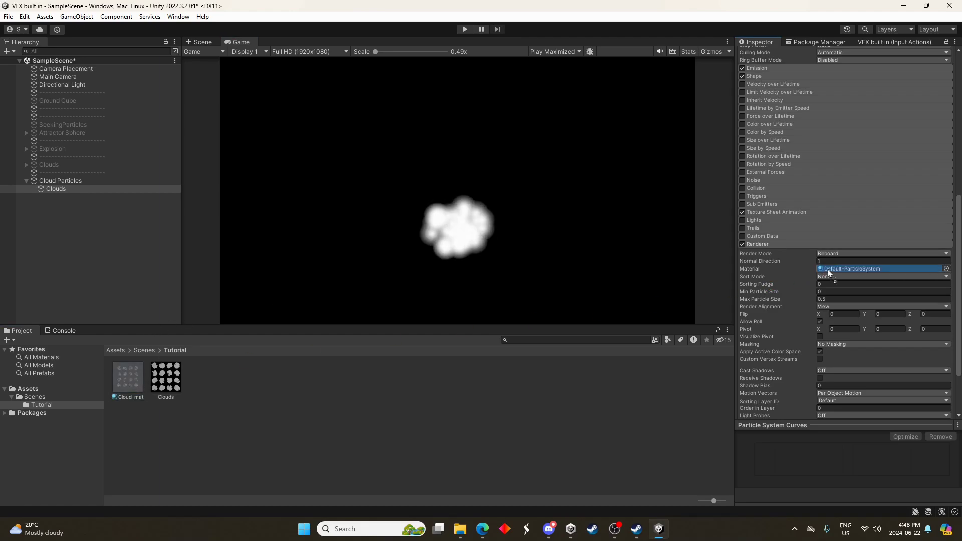
pyautogui.moveTo(827, 269); pyautogui.dragTo(832, 267)
pyautogui.scroll(3, 479, 242)
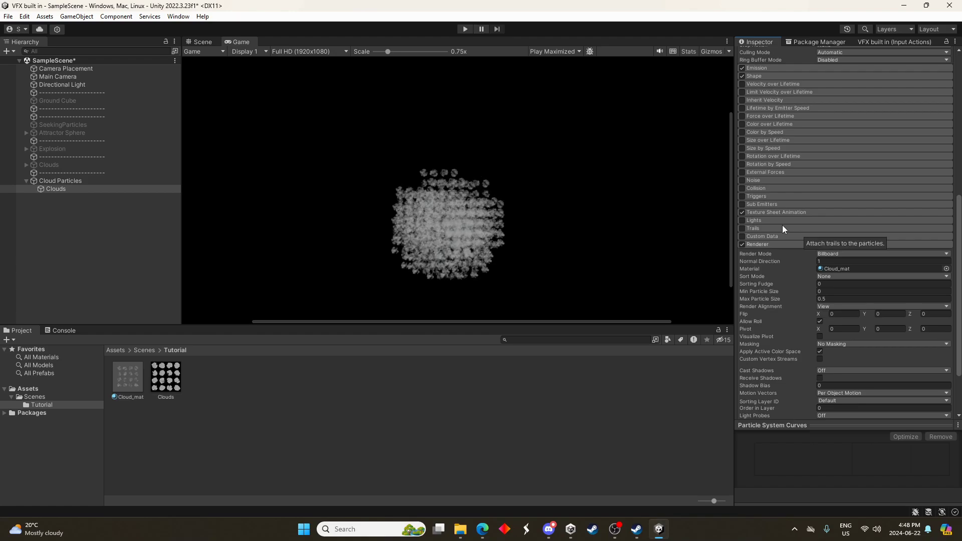
# Step: Set the Texture Sheet Animation tiles to 4 in X and 4 in Y
pyautogui.click(755, 213)
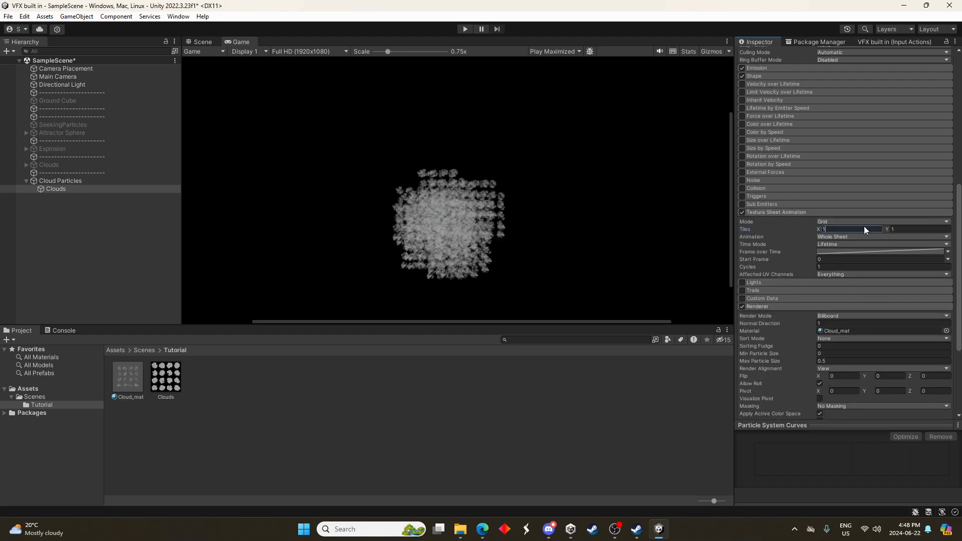
pyautogui.write('4')
pyautogui.press('Tab')
pyautogui.write('4')
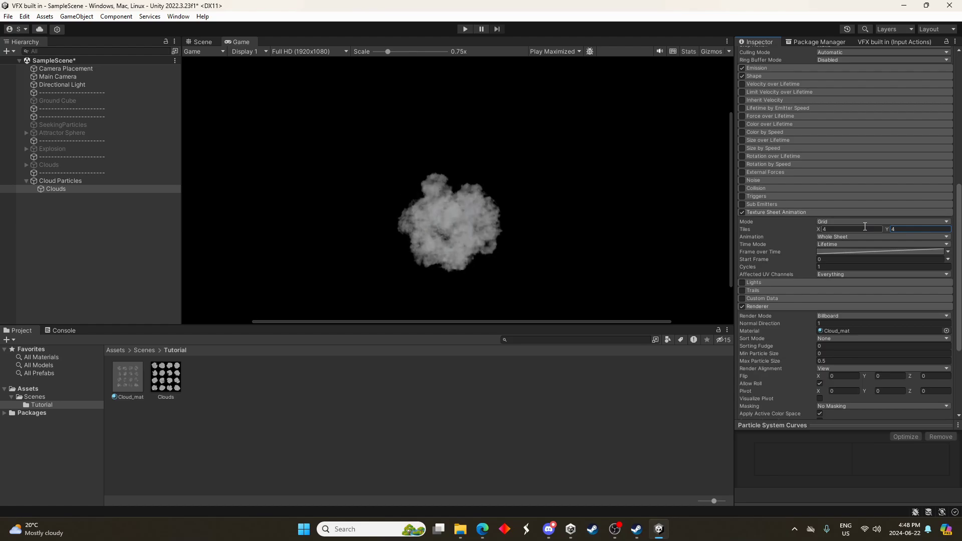
# Step: Switch the Texture Sheet Animation's Frame over Time to Random Between Two Constants, from 0 to 16
pyautogui.click(837, 252)
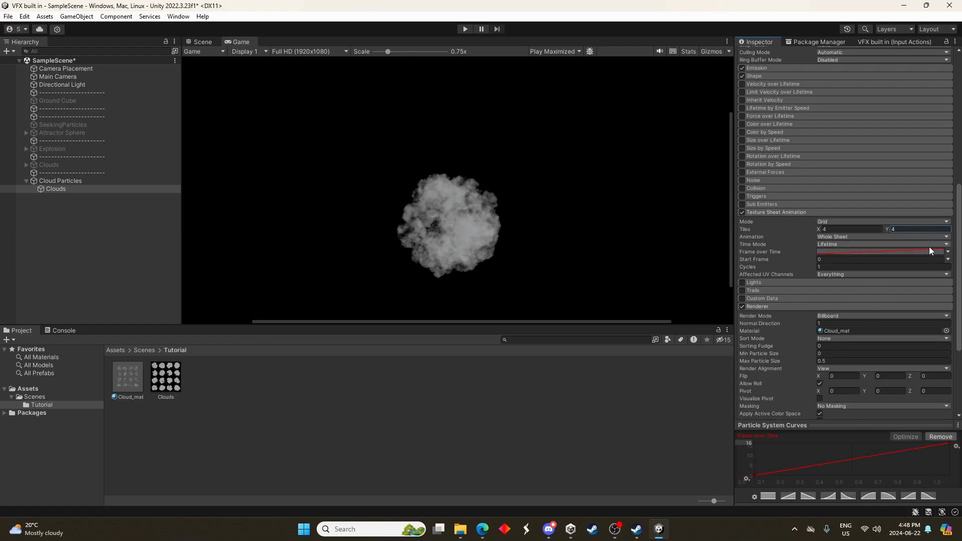
pyautogui.click(947, 251)
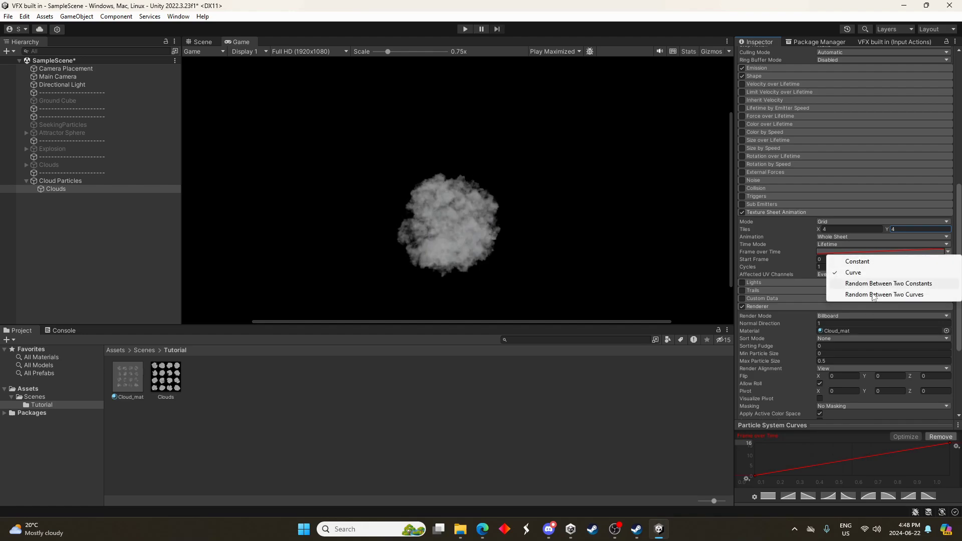
pyautogui.click(868, 284)
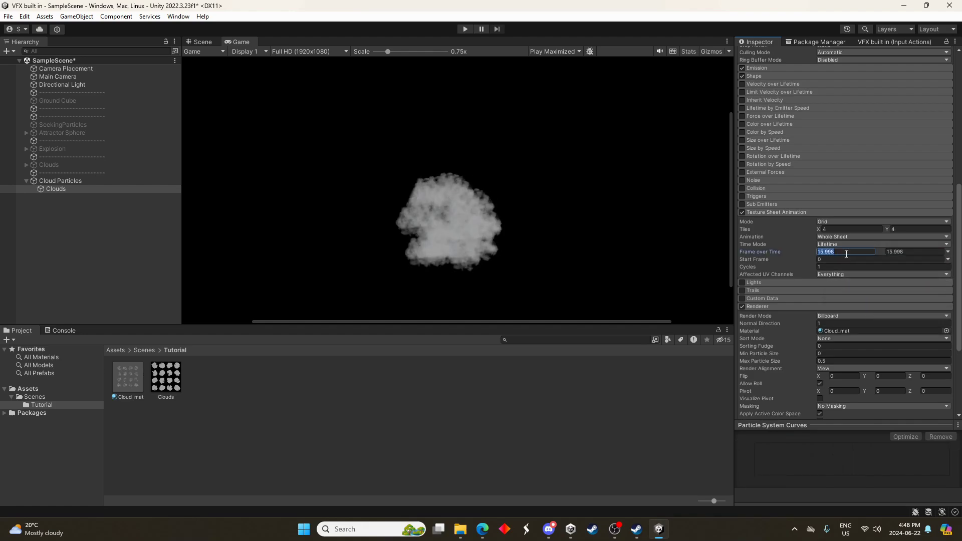
pyautogui.write('0')
pyautogui.press('Tab')
pyautogui.write('1')
pyautogui.write('6')
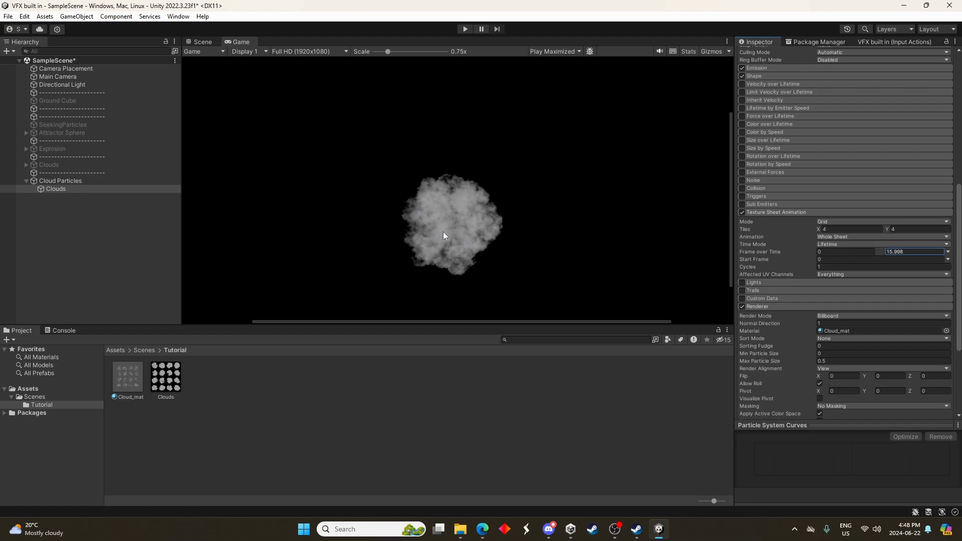
# Step: Change the Clouds emitter's Shape from Cone to Sphere
pyautogui.scroll(3, 818, 142)
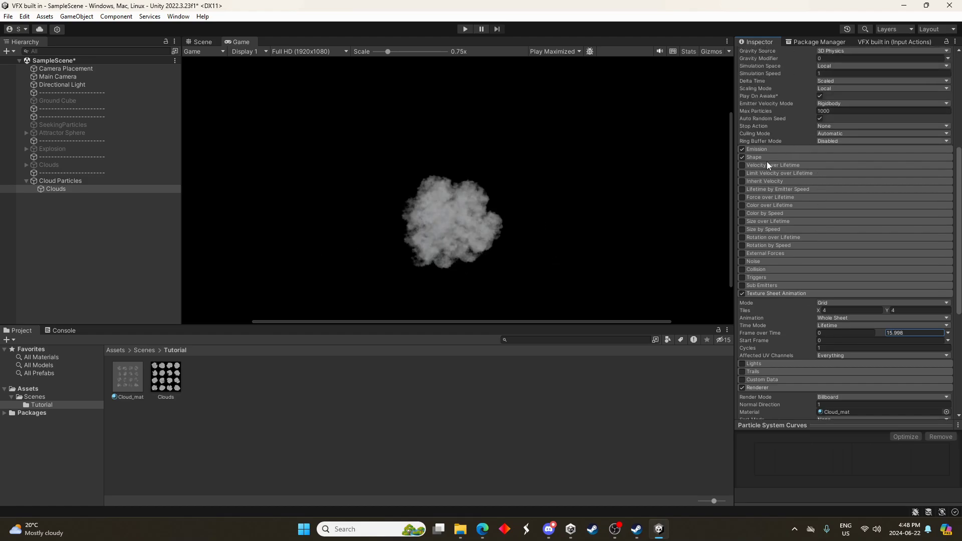
pyautogui.click(751, 156)
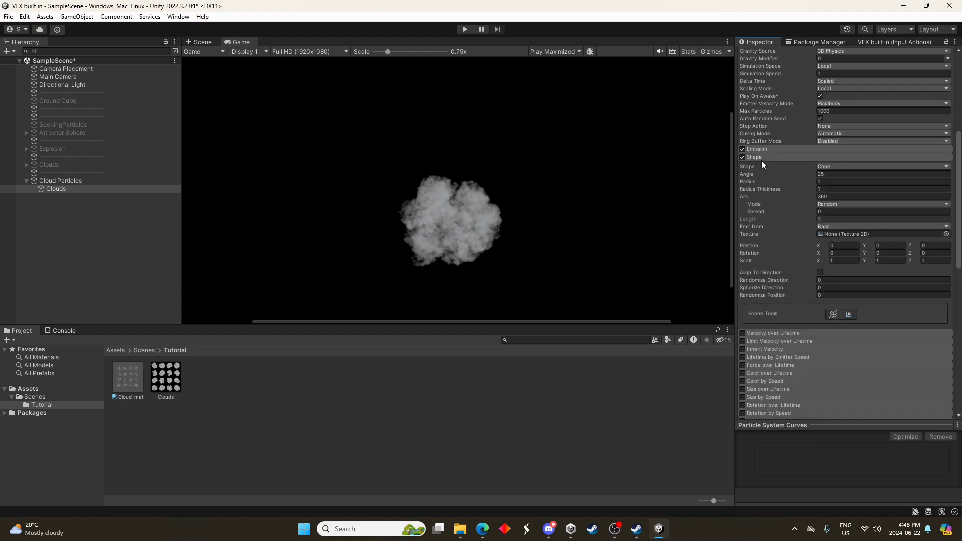
pyautogui.click(821, 167)
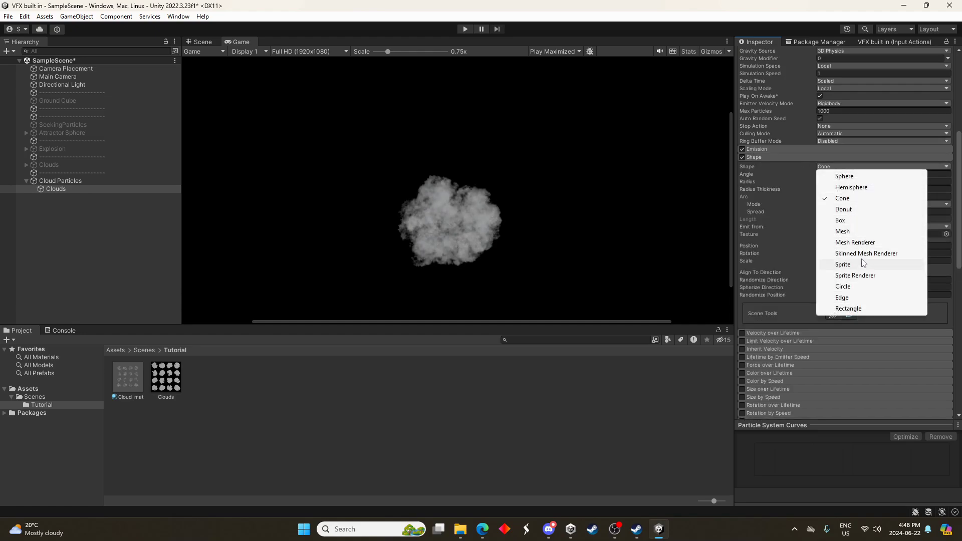
pyautogui.click(859, 178)
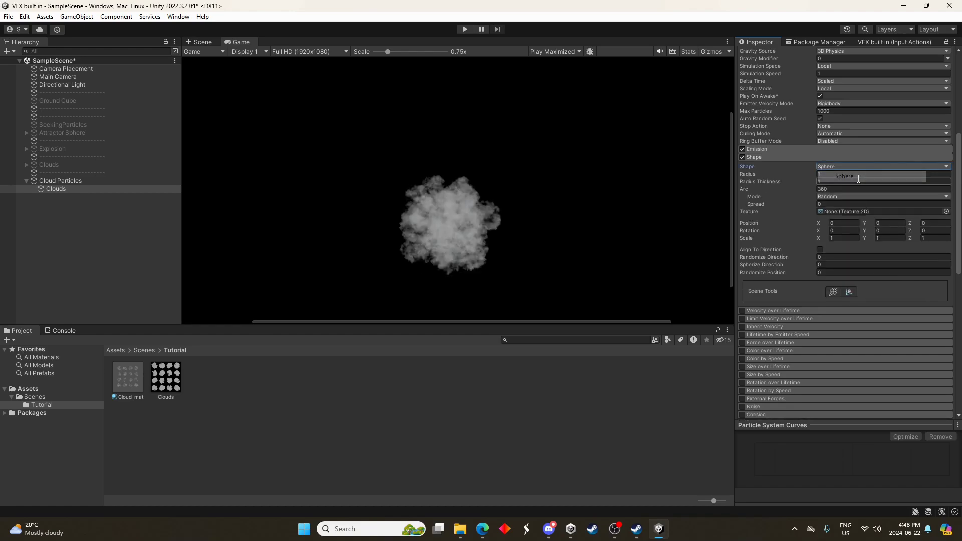
# Step: In the Scene view, flatten the spherical emitter by setting its Shape scale to X 5, Y 2, Z 5
pyautogui.click(194, 41)
pyautogui.scroll(-5, 411, 236)
pyautogui.scroll(8, 410, 236)
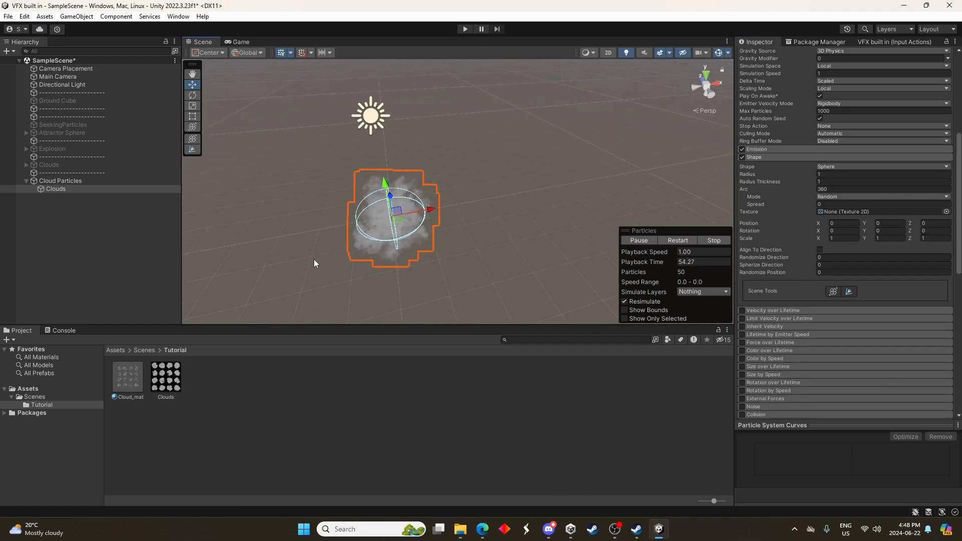
pyautogui.moveTo(313, 260); pyautogui.dragTo(491, 238, button='right')
pyautogui.moveTo(450, 226); pyautogui.dragTo(537, 170, button='middle')
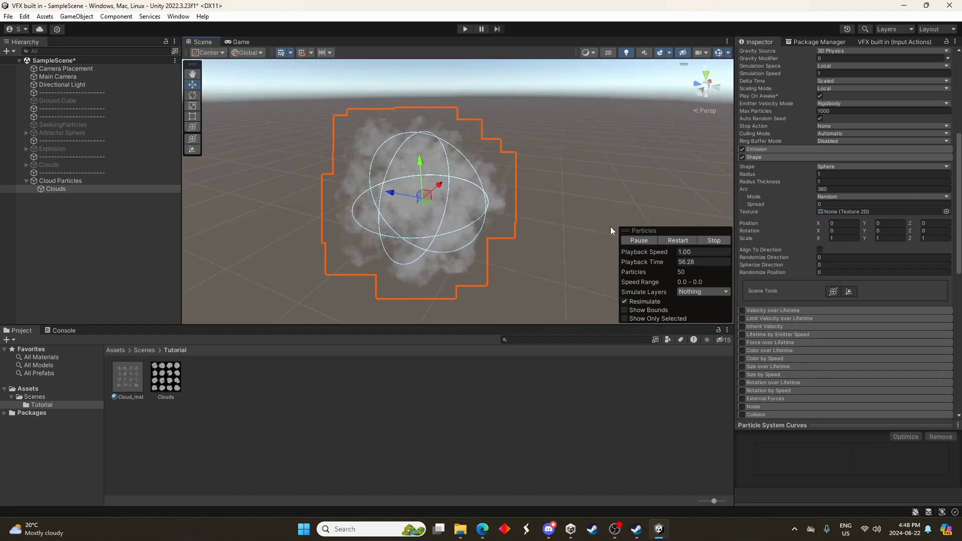
pyautogui.doubleClick(848, 239)
pyautogui.write('5')
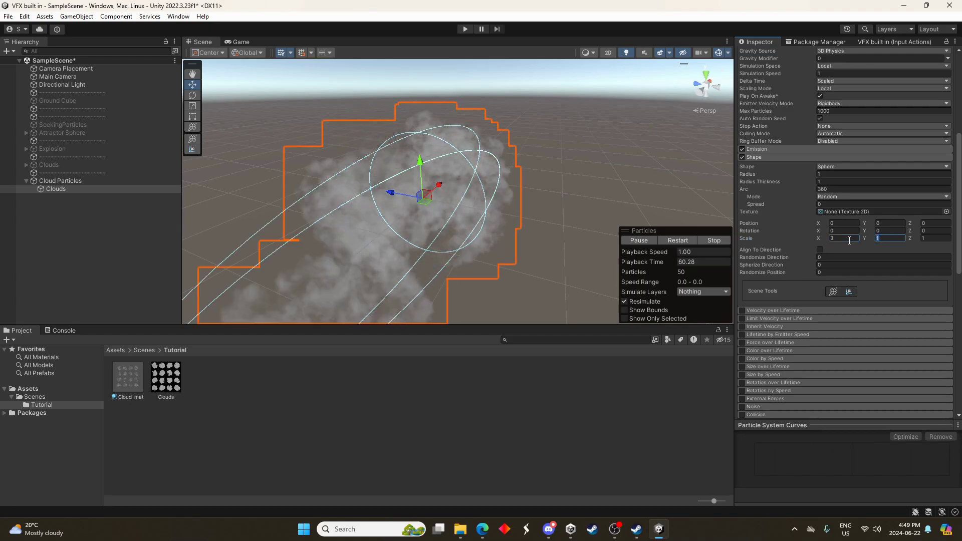
pyautogui.press('Tab')
pyautogui.write('2')
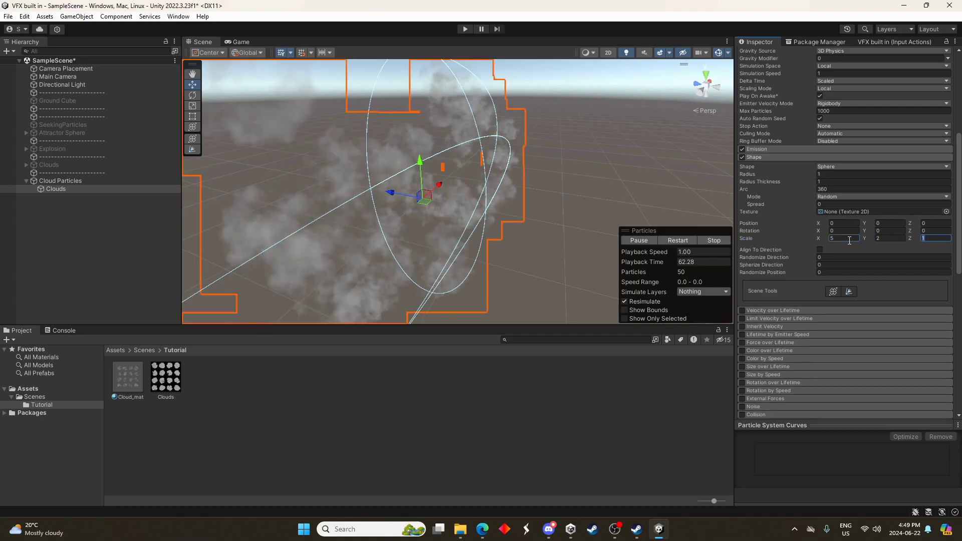
pyautogui.press('Tab')
pyautogui.write('5')
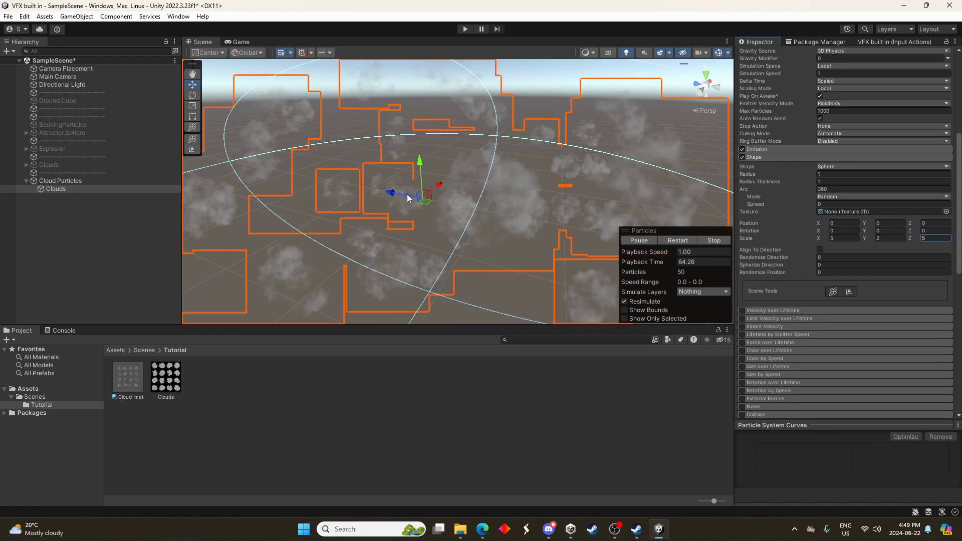
# Step: Enable Color over Lifetime and fade its gradient from an opaque alpha key just past the middle to alpha 0 at 100%
pyautogui.scroll(-8, 410, 200)
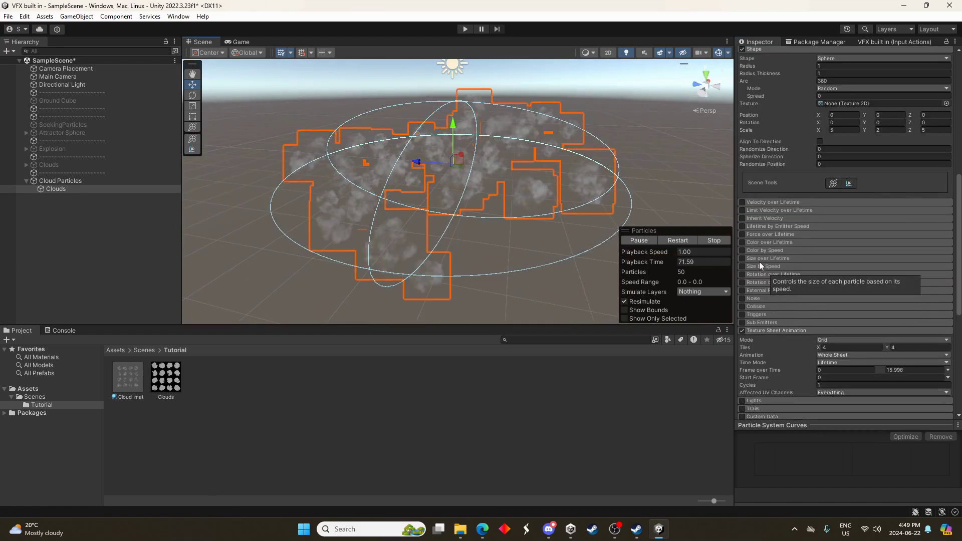
pyautogui.click(763, 242)
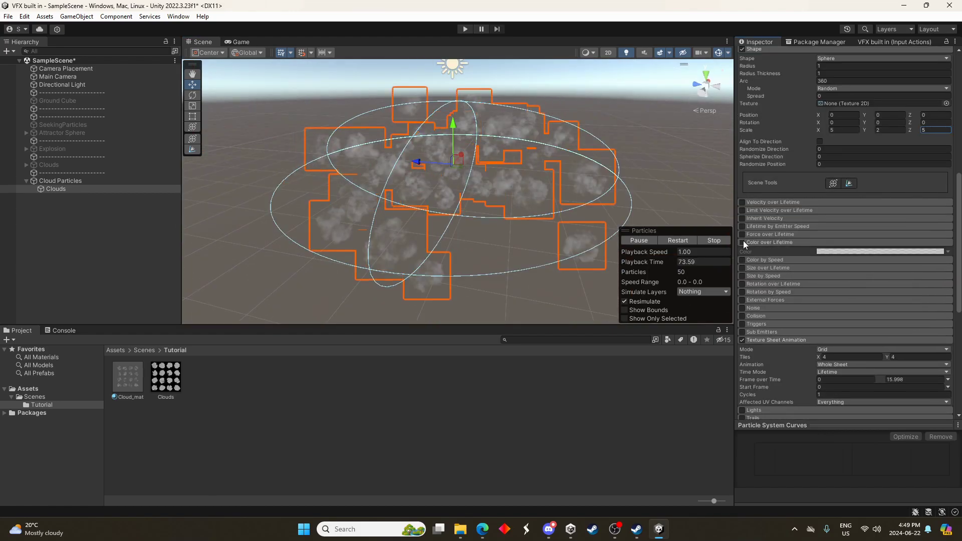
pyautogui.click(743, 242)
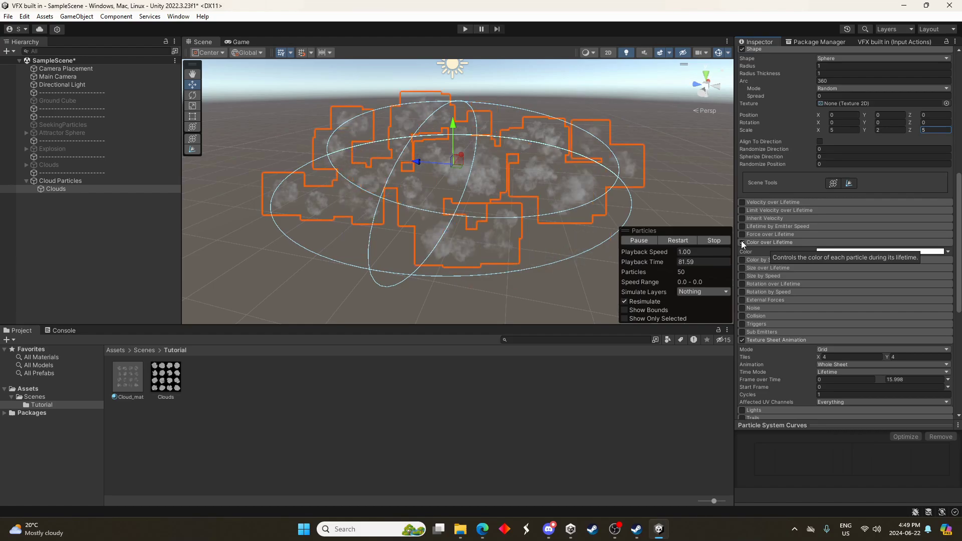
pyautogui.click(826, 252)
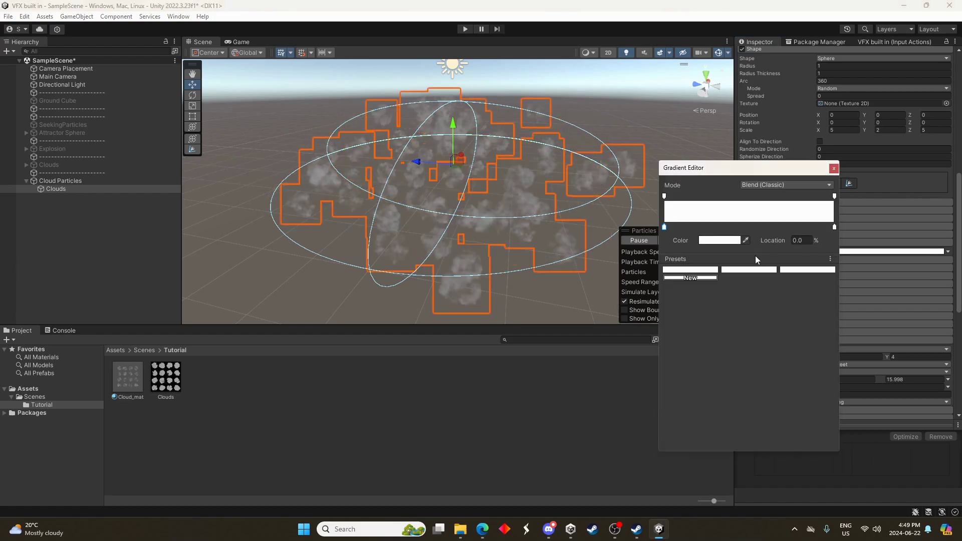
pyautogui.moveTo(800, 196); pyautogui.dragTo(849, 196)
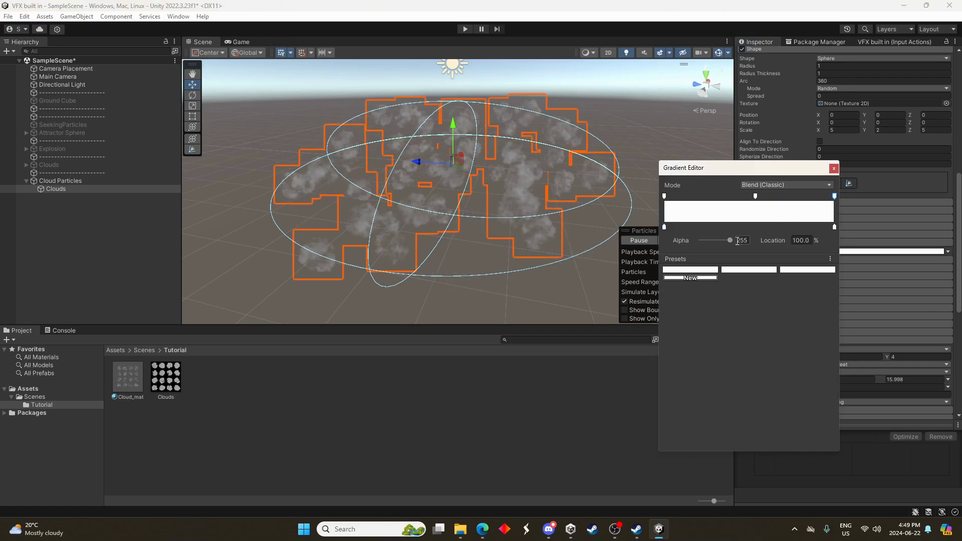
pyautogui.moveTo(730, 240); pyautogui.dragTo(696, 239)
# Step: Add an opaque alpha key near the gradient's start and set the alpha at 0% to 0 for a fade-in
pyautogui.click(669, 196)
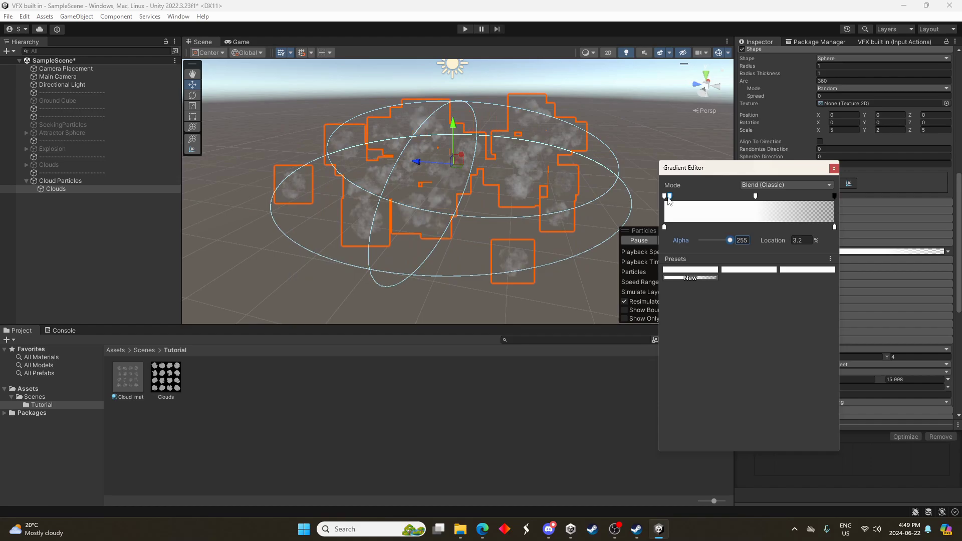
pyautogui.click(665, 196)
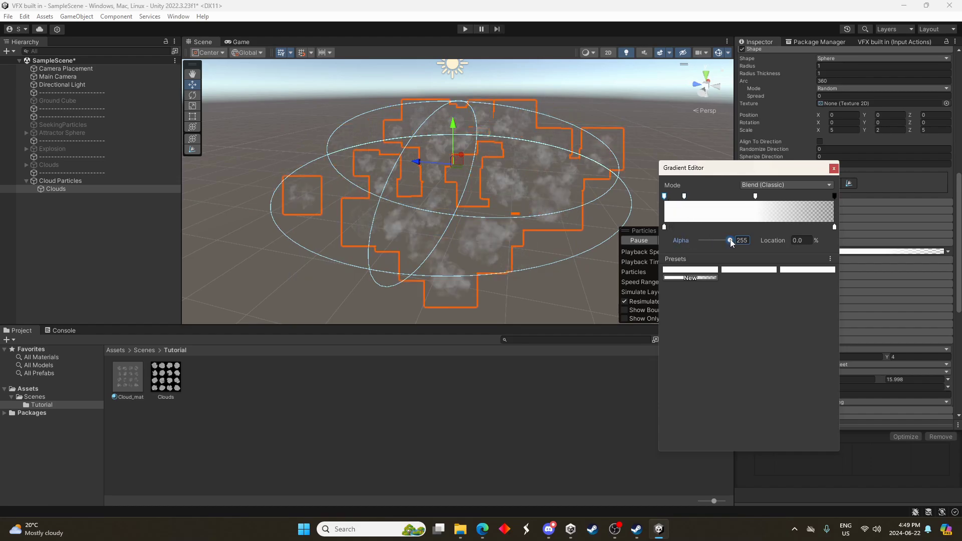
pyautogui.moveTo(706, 239); pyautogui.dragTo(697, 240)
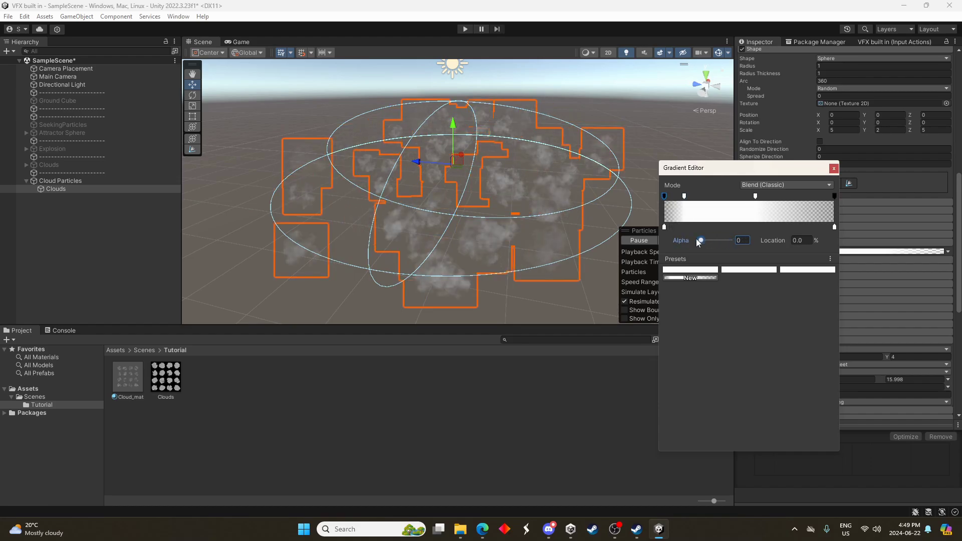
pyautogui.click(834, 169)
# Step: Set the Clouds Start Lifetime to Random Between Two Constants, from 3 to 6
pyautogui.scroll(10, 828, 254)
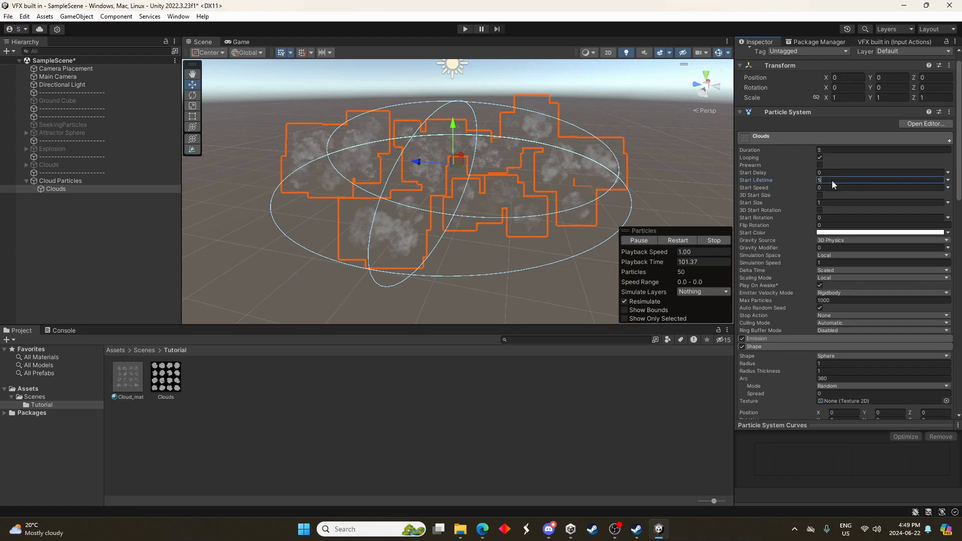
pyautogui.click(947, 180)
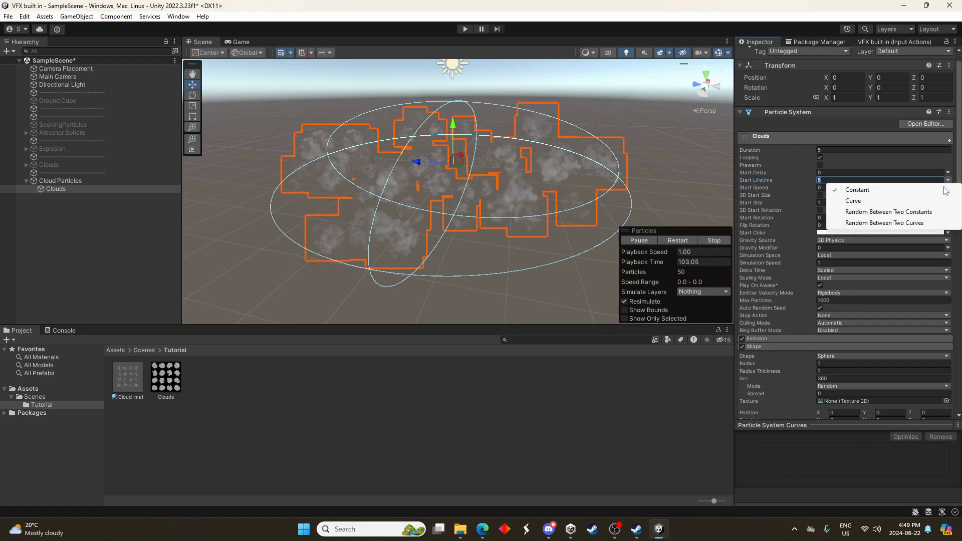
pyautogui.click(913, 212)
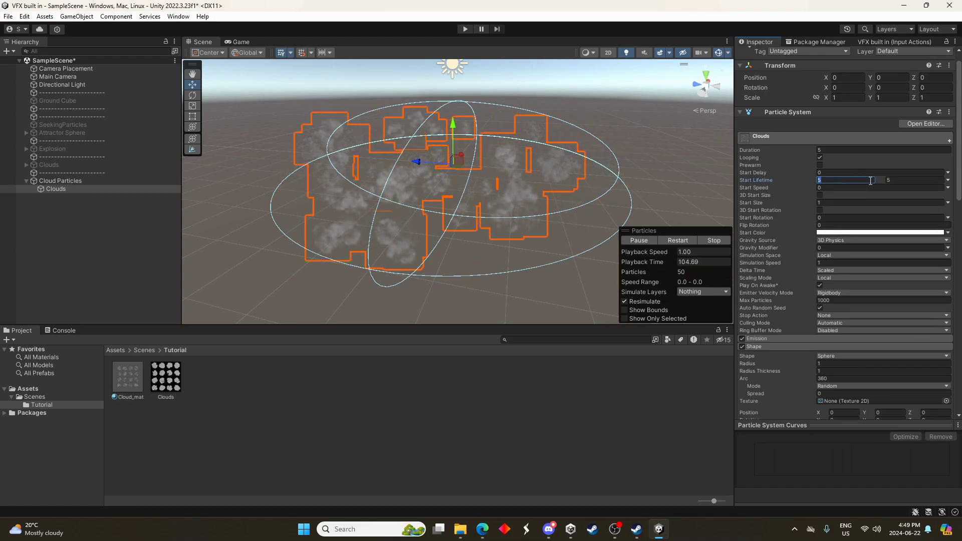
pyautogui.write('3')
pyautogui.press('Tab')
pyautogui.write('6')
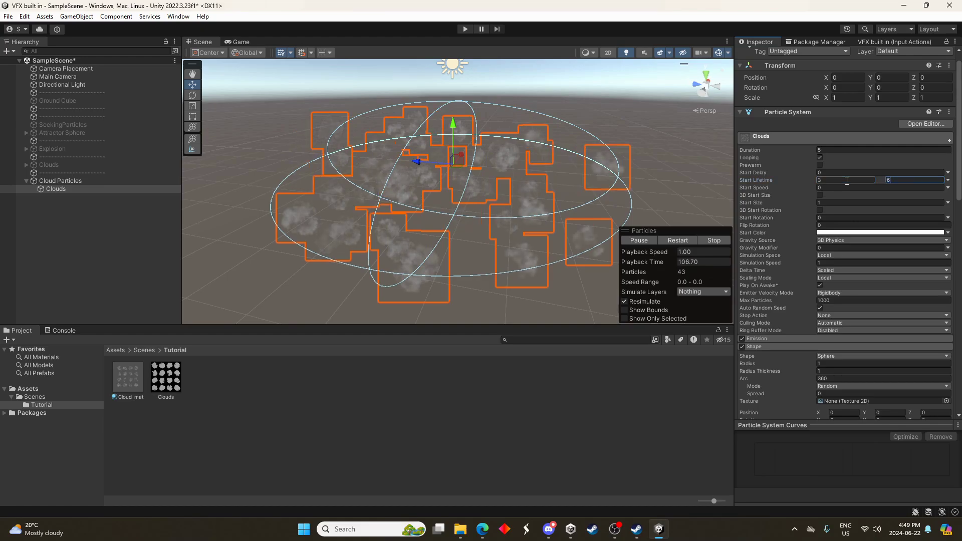
# Step: Set the Clouds Start Delay to Random Between Two Constants, from 0 to 1.5
pyautogui.click(834, 172)
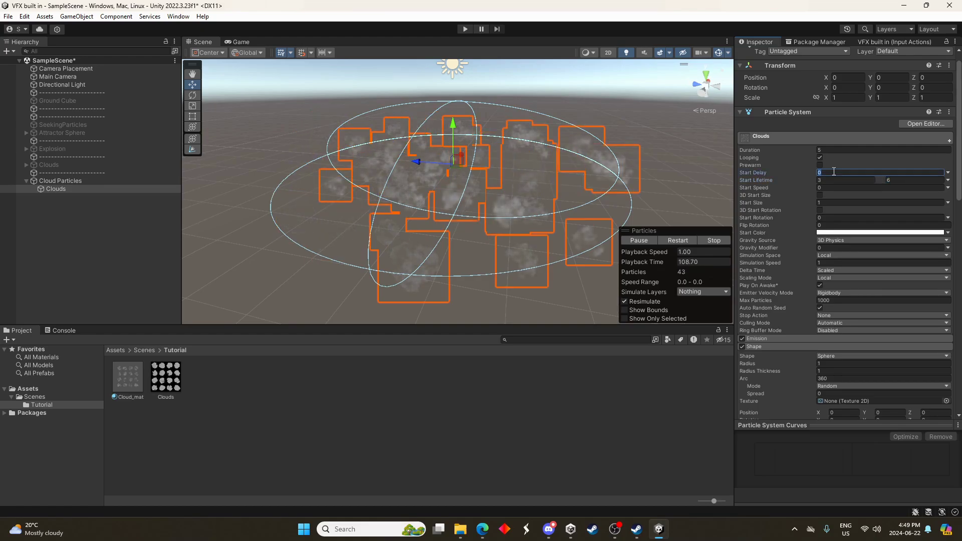
pyautogui.click(948, 172)
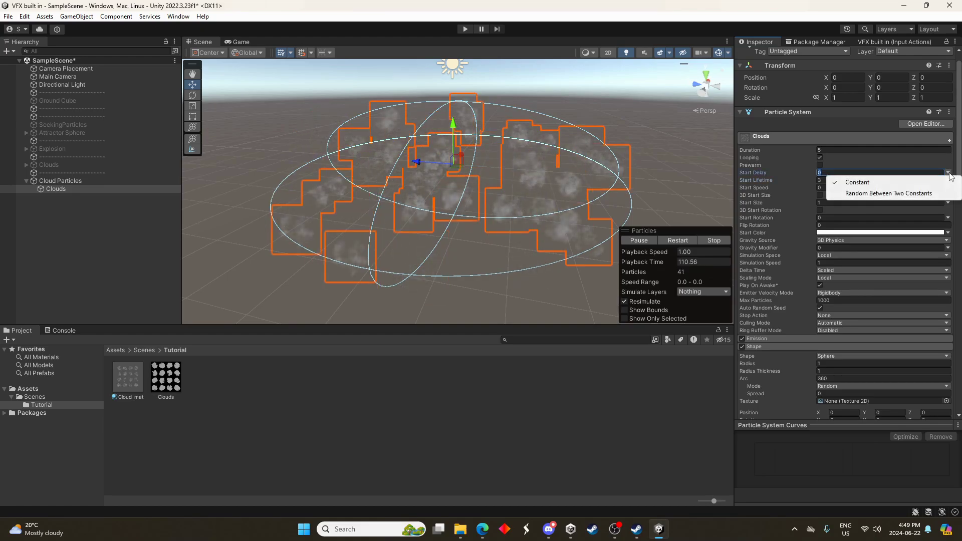
pyautogui.click(923, 194)
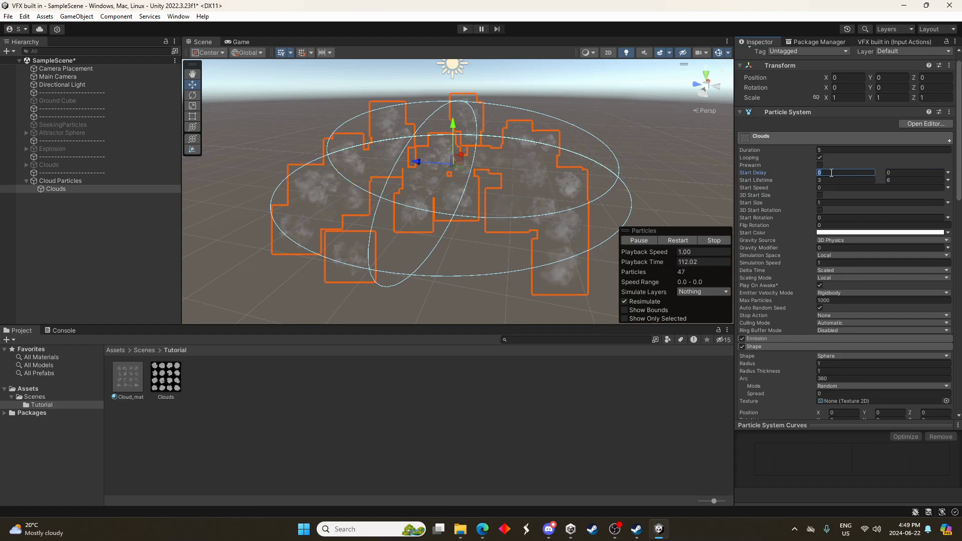
pyautogui.press('Tab')
pyautogui.write('1.')
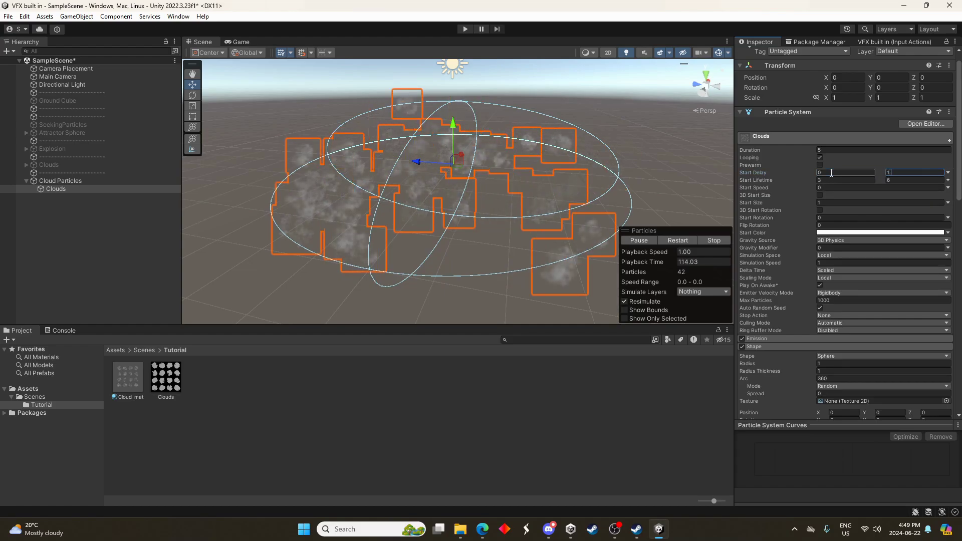
pyautogui.write('5')
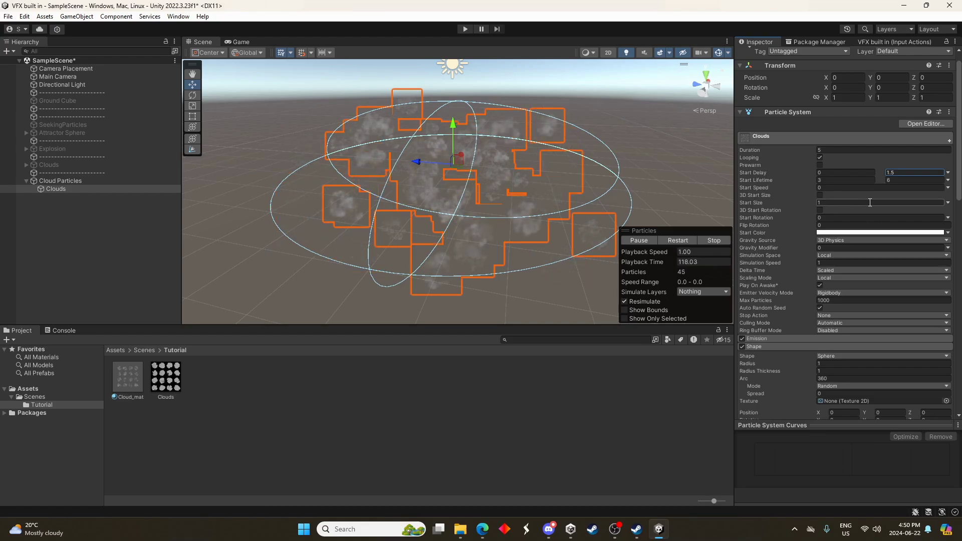
# Step: Set the Clouds Start Size to Random Between Two Constants, from 2 to 3
pyautogui.click(948, 203)
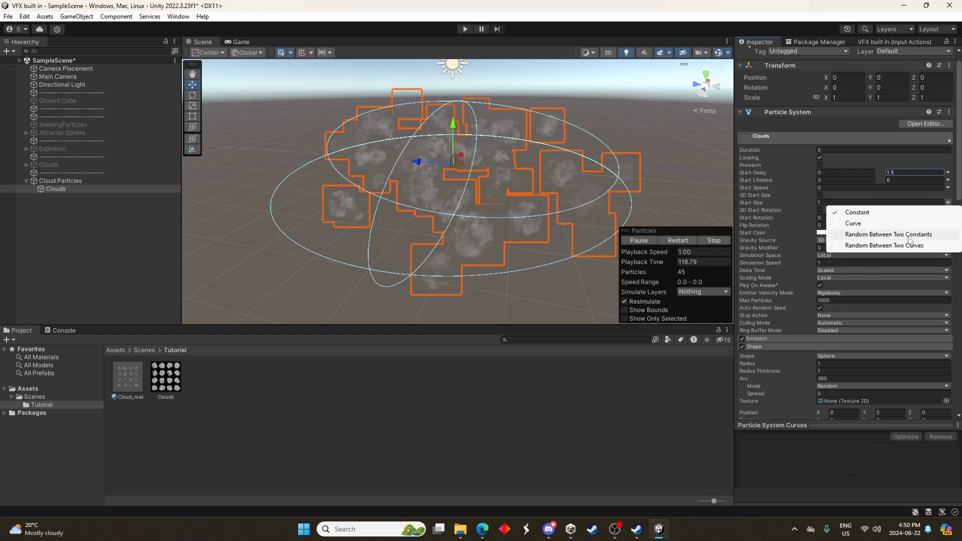
pyautogui.click(909, 234)
pyautogui.click(840, 202)
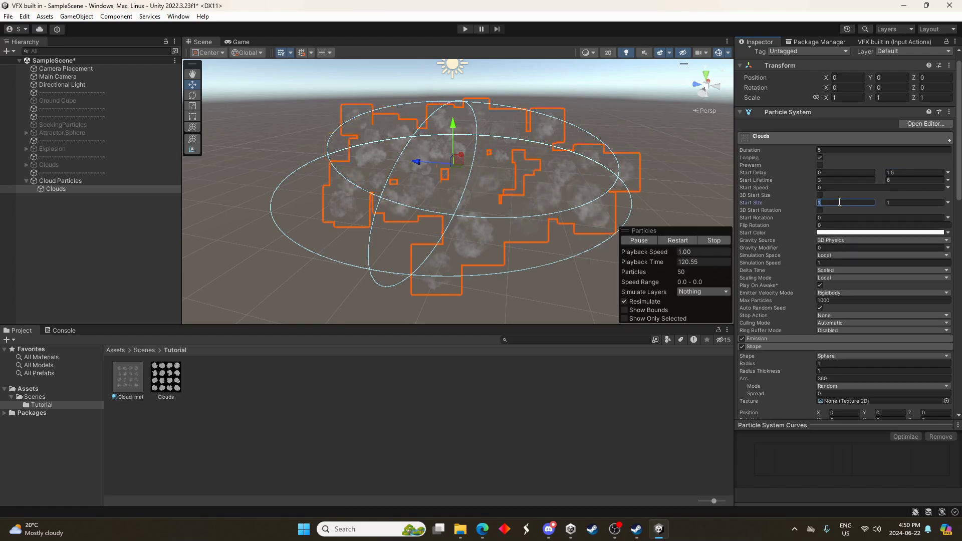
pyautogui.write('2')
pyautogui.press('Tab')
pyautogui.write('3')
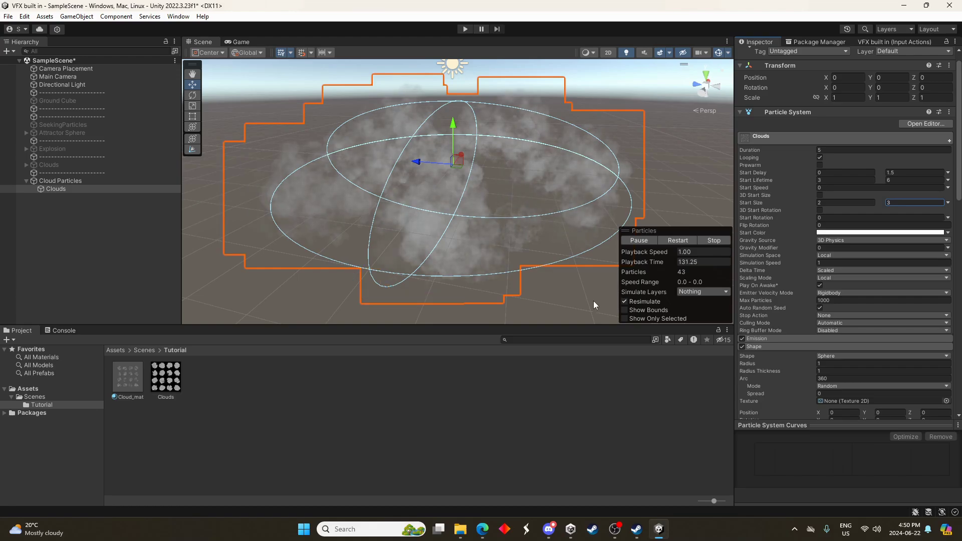
# Step: Create a new Particle System and parent it directly under Cloud Particles, alongside Clouds
pyautogui.scroll(-4, 890, 262)
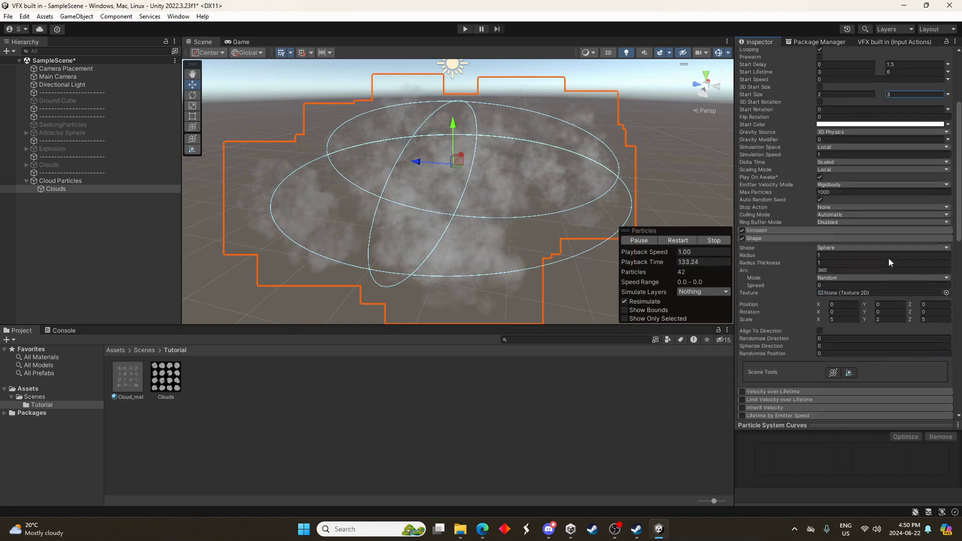
pyautogui.rightClick(55, 189)
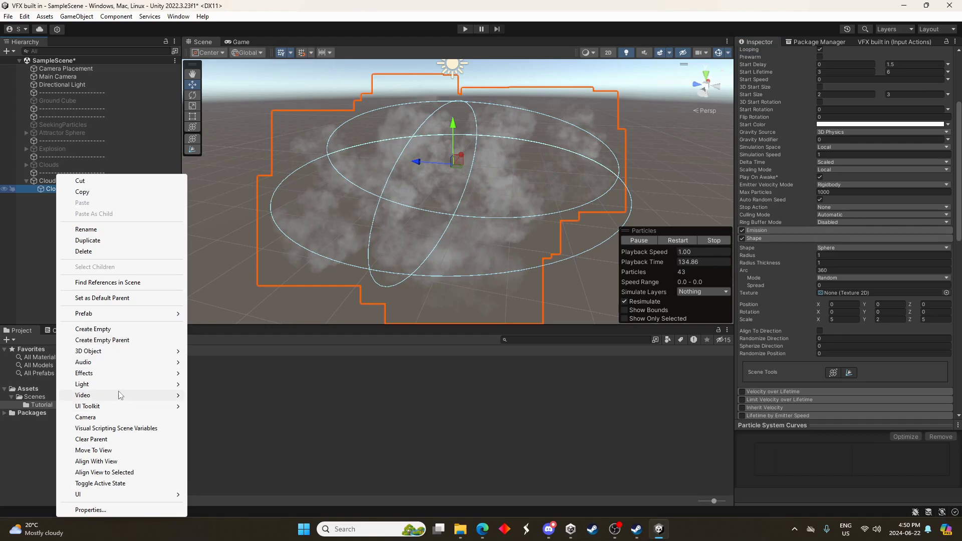
pyautogui.moveTo(118, 376)
pyautogui.click(211, 377)
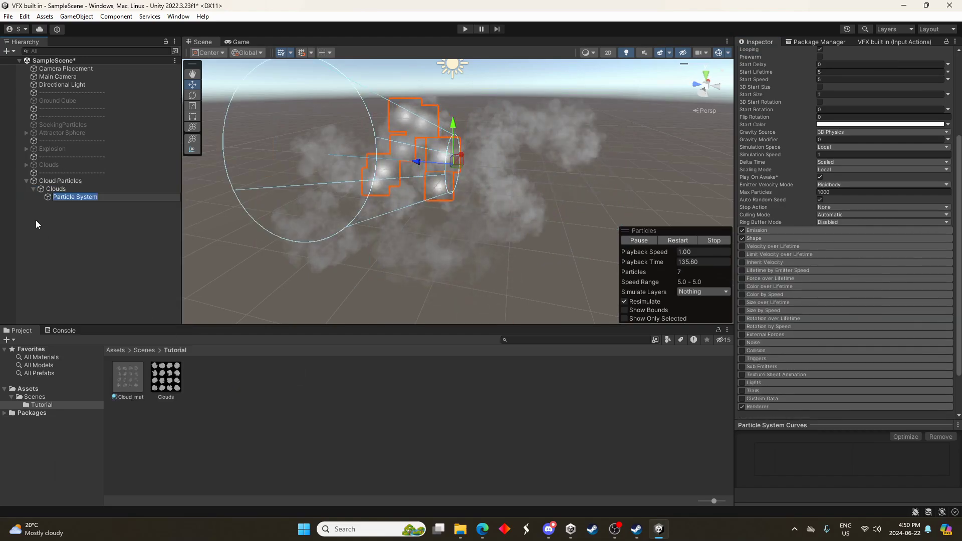
pyautogui.moveTo(40, 182); pyautogui.dragTo(42, 181)
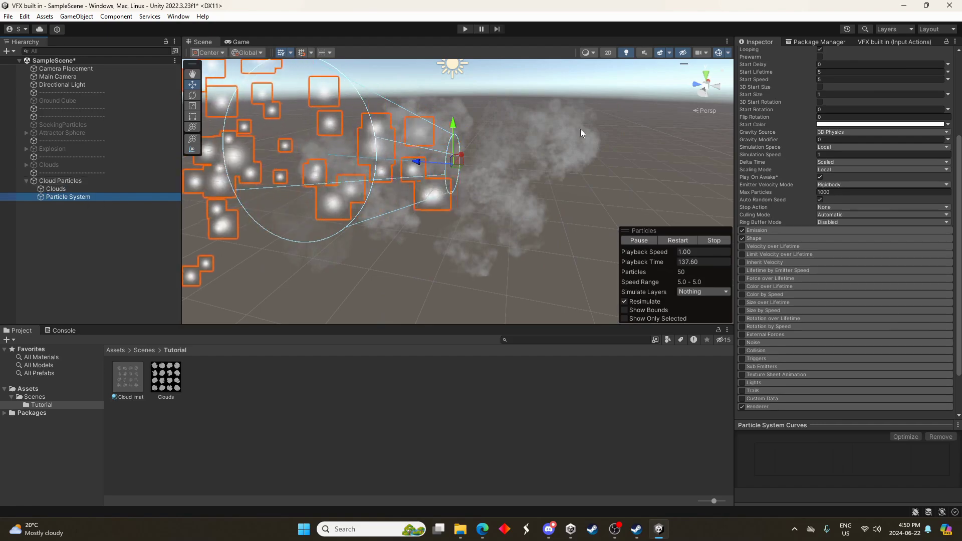
# Step: Set the new Particle System's Start Speed to 0
pyautogui.scroll(5, 798, 106)
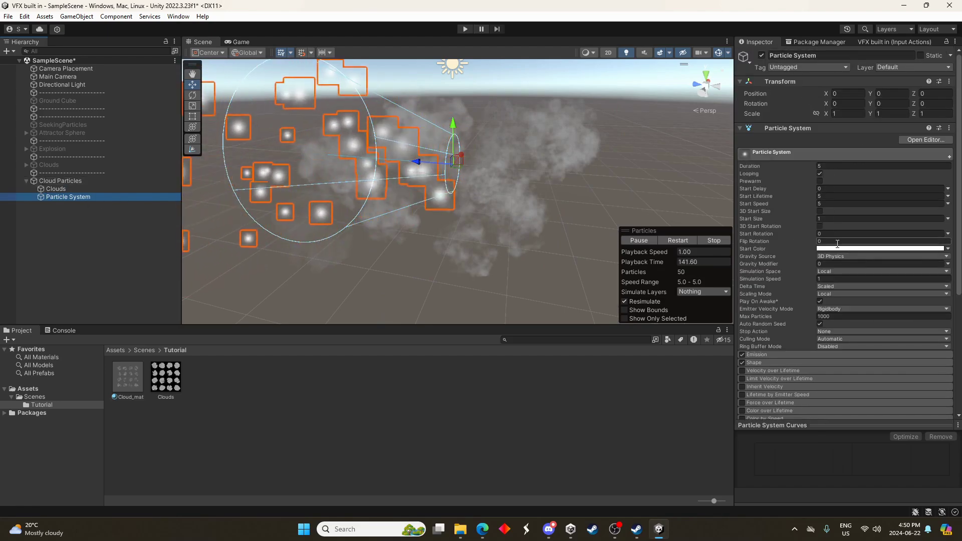
pyautogui.click(830, 204)
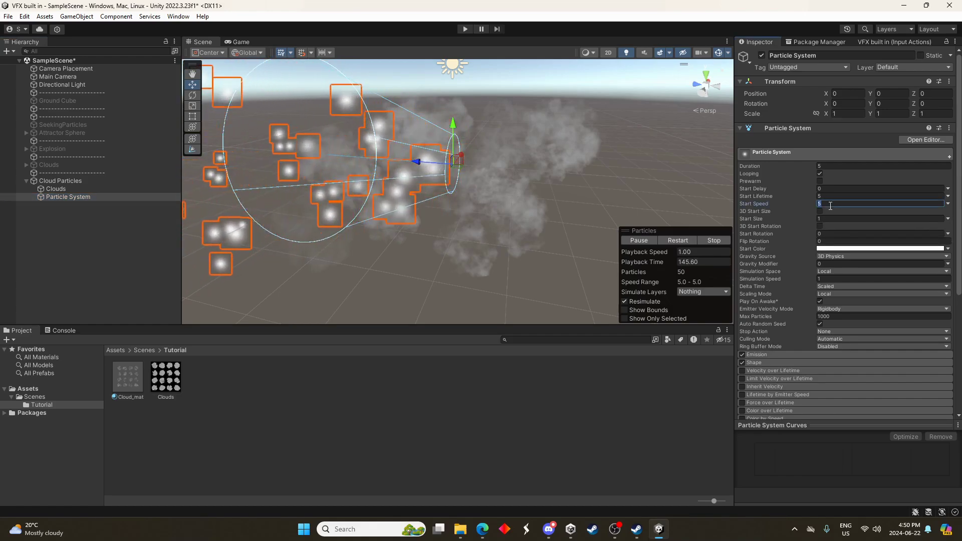
pyautogui.write('0')
# Step: Change the new Particle System's emitter shape to Sphere
pyautogui.scroll(-5, 824, 320)
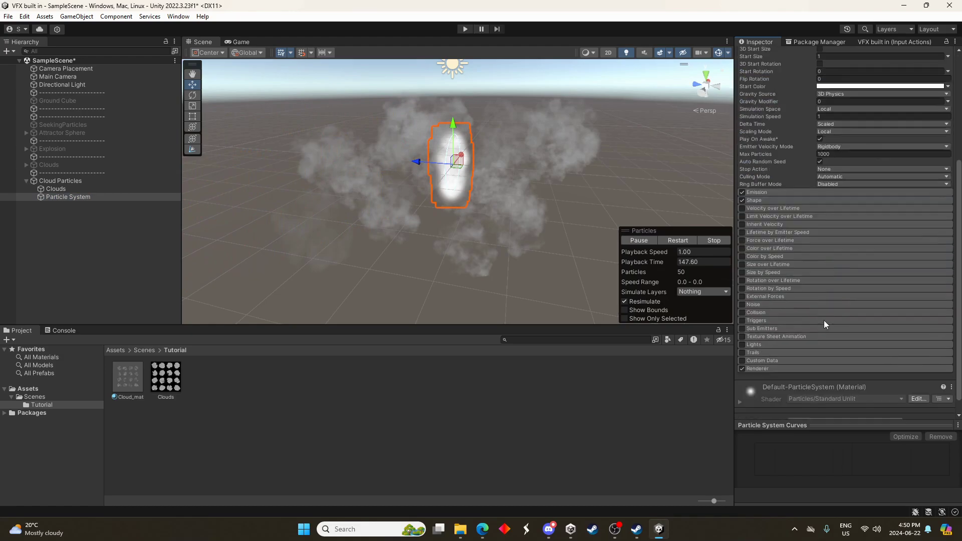
pyautogui.click(759, 193)
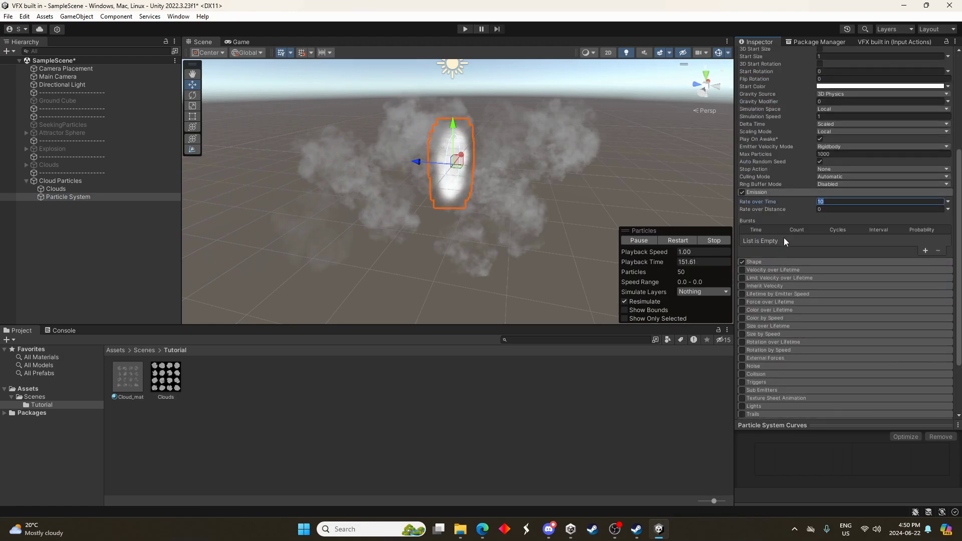
pyautogui.click(753, 262)
pyautogui.click(846, 271)
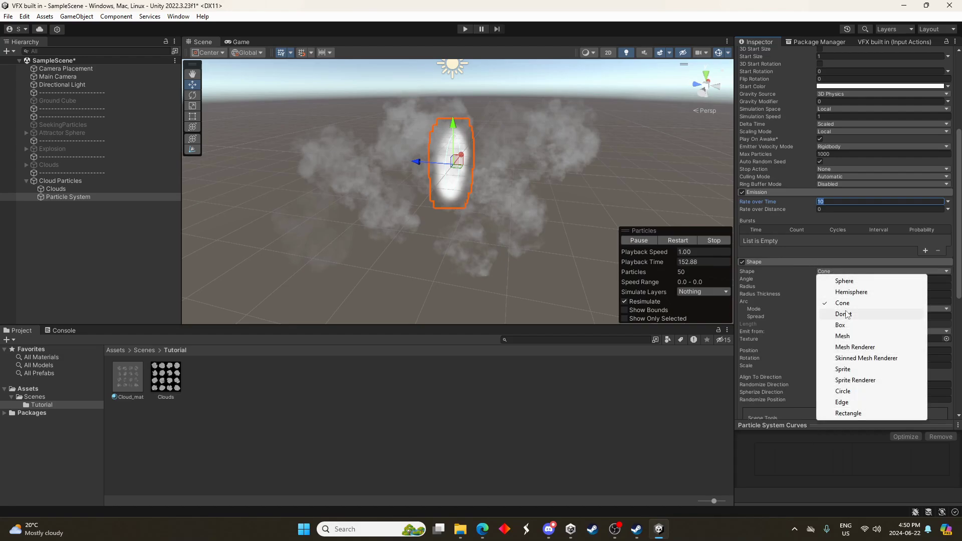
pyautogui.click(846, 281)
# Step: Set the spherical emitter's Scale to X 5, Y 3, Z 5
pyautogui.scroll(-3, 855, 301)
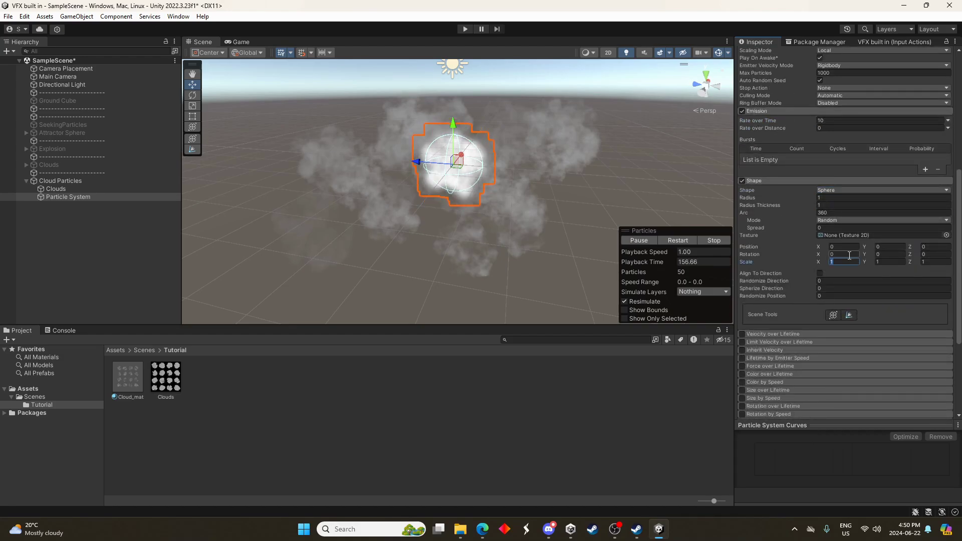
pyautogui.write('5')
pyautogui.press('Tab')
pyautogui.write('3')
pyautogui.press('Tab')
pyautogui.write('5')
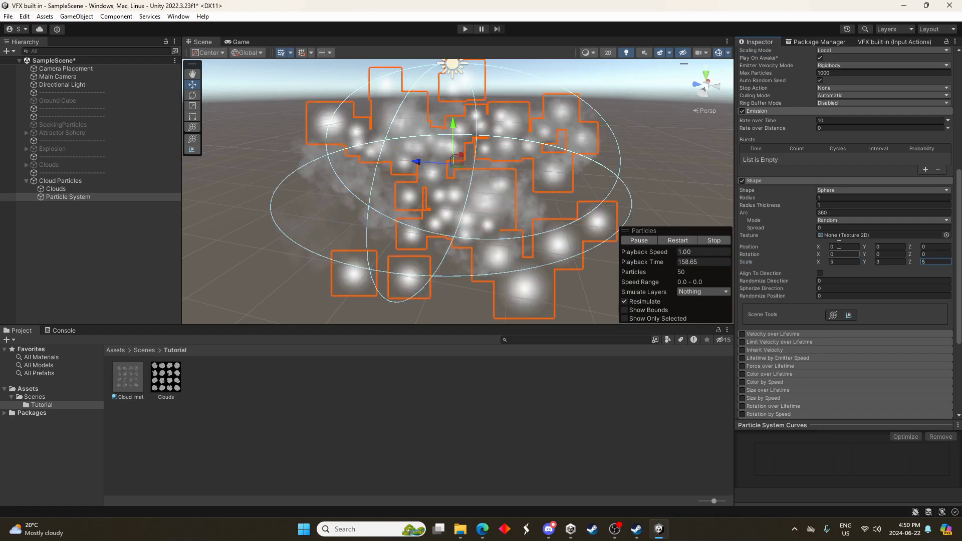
# Step: Enable Color over Lifetime and give its gradient two opaque inner alpha keys, with alpha 0 at both ends
pyautogui.scroll(-2, 574, 199)
pyautogui.press('f')
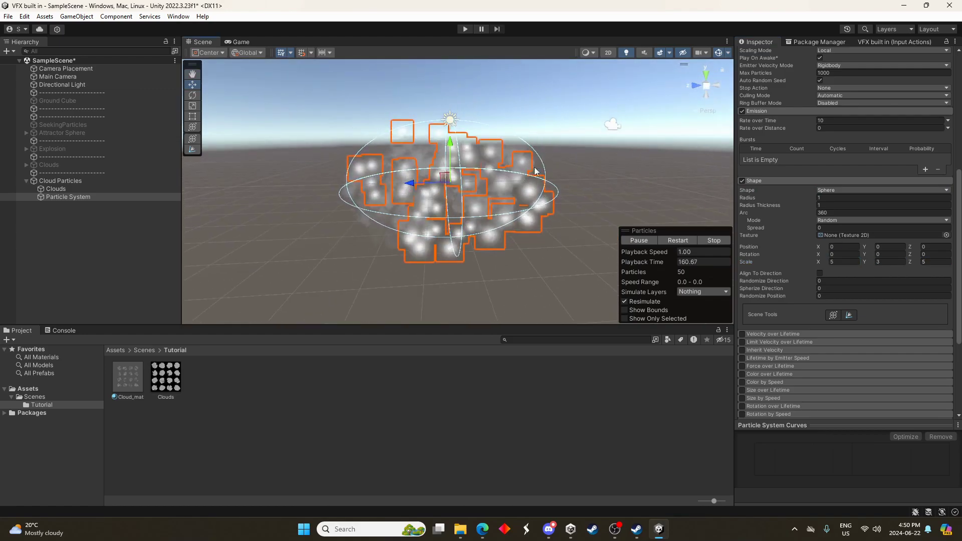
pyautogui.scroll(-3, 753, 260)
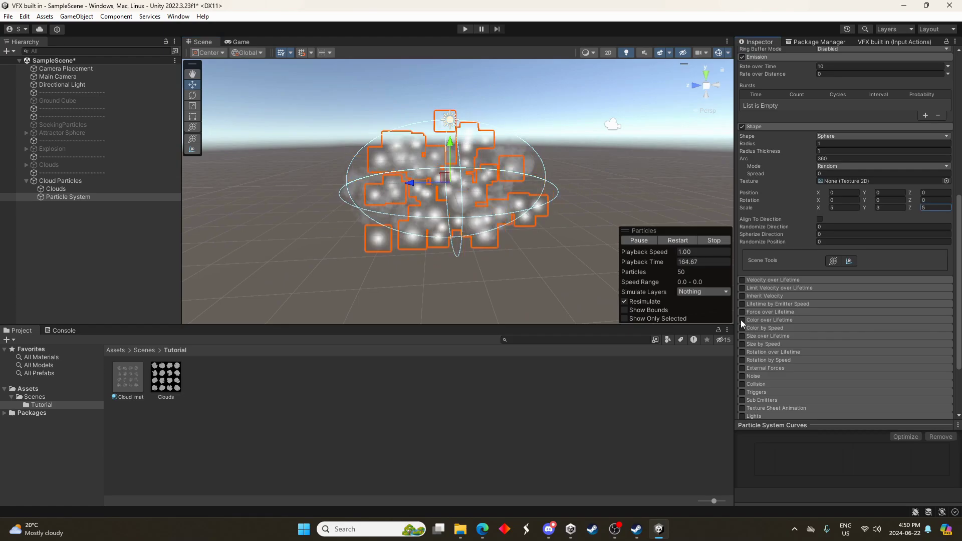
pyautogui.click(741, 319)
pyautogui.click(760, 319)
pyautogui.click(846, 328)
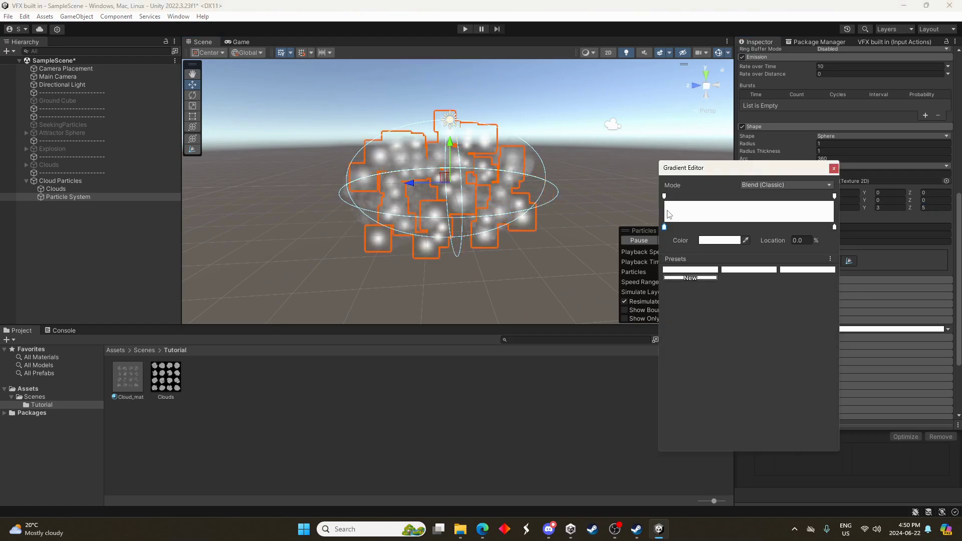
pyautogui.moveTo(730, 241); pyautogui.dragTo(756, 242)
pyautogui.click(695, 197)
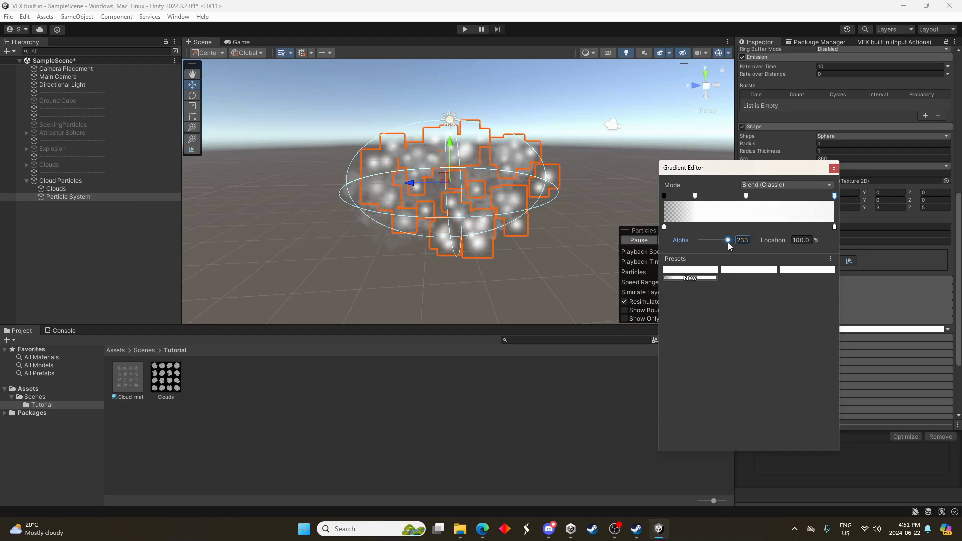
pyautogui.moveTo(728, 244); pyautogui.dragTo(654, 229)
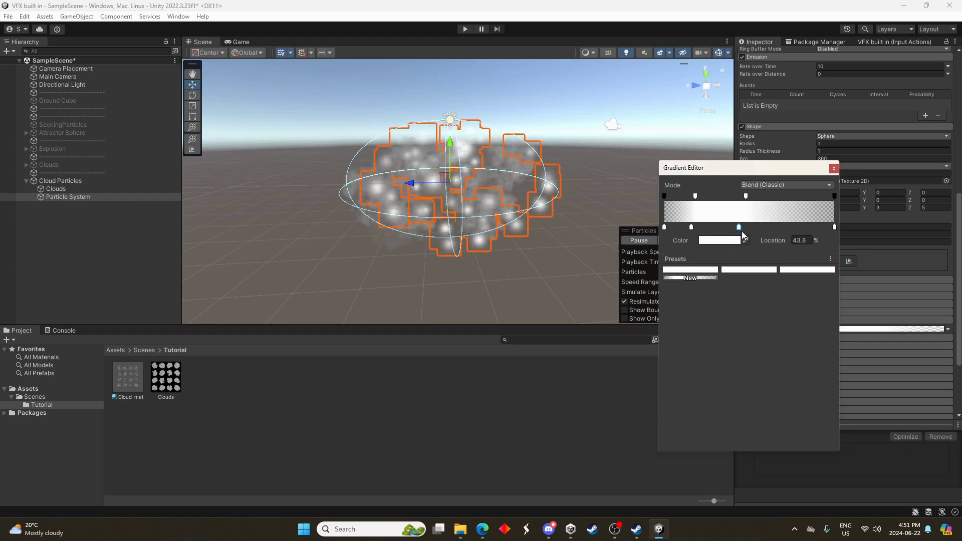
# Step: Delete the extra color key near the gradient's start and color the remaining middle key bright blue
pyautogui.click(692, 227)
pyautogui.press('Delete')
pyautogui.click(734, 241)
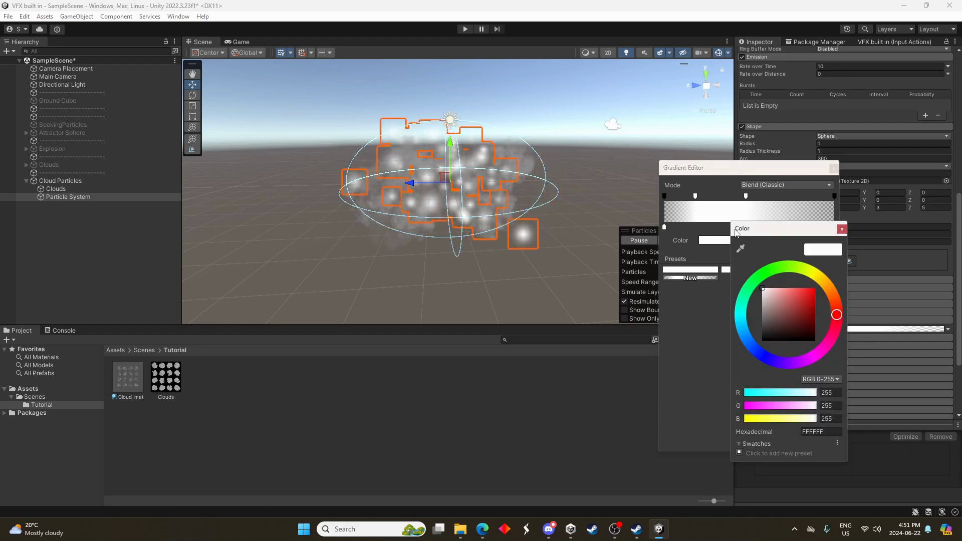
pyautogui.click(742, 310)
pyautogui.click(815, 289)
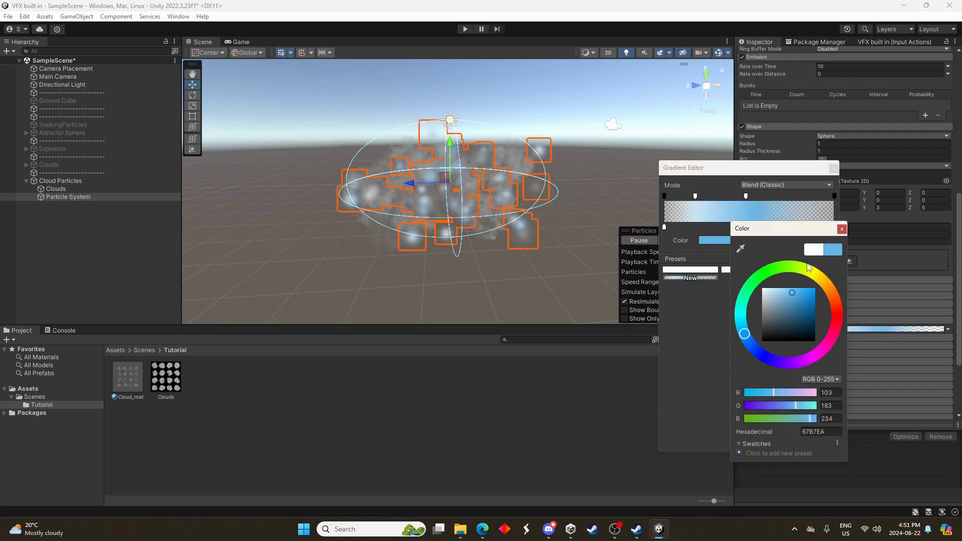
pyautogui.click(842, 229)
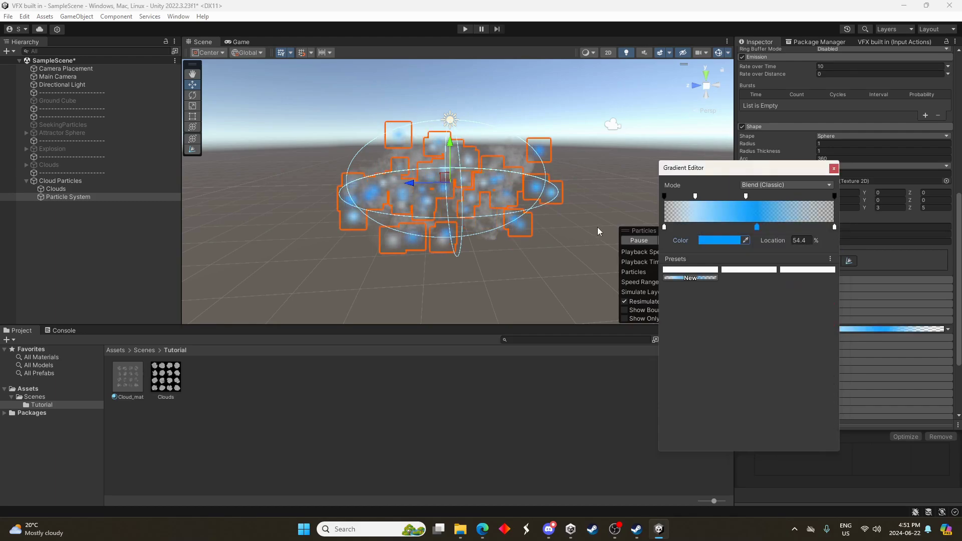
# Step: Move the blue color key to about 69% and the first white key to about 17%, then close the gradient
pyautogui.moveTo(756, 229); pyautogui.dragTo(783, 228)
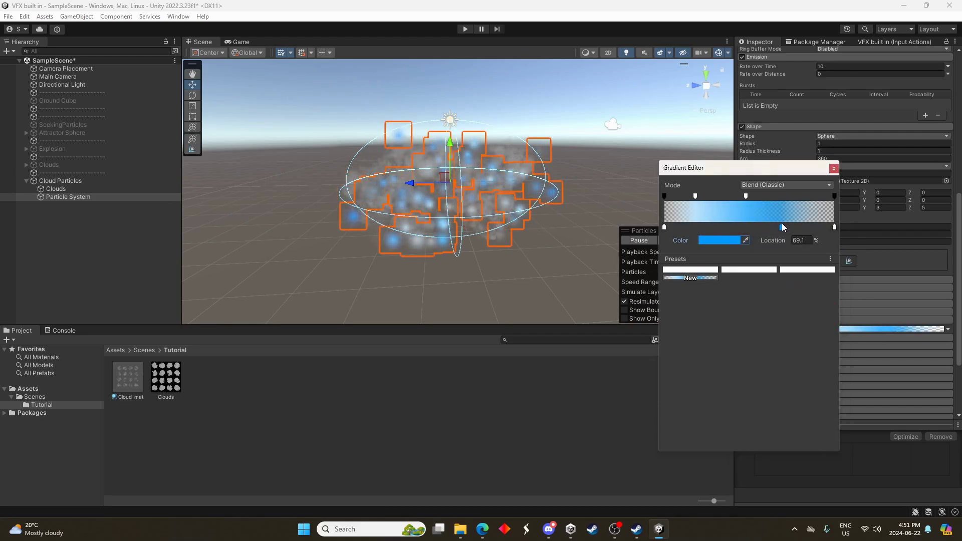
pyautogui.moveTo(666, 229); pyautogui.dragTo(699, 228)
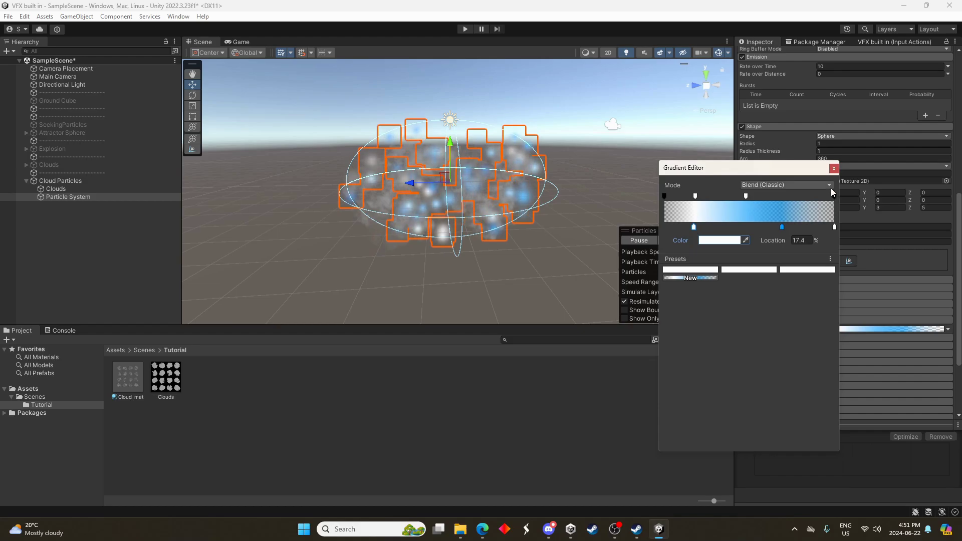
pyautogui.click(833, 169)
# Step: Enable Noise on the new Particle System with Strength 0.2 and Frequency 1.58
pyautogui.scroll(-5, 804, 242)
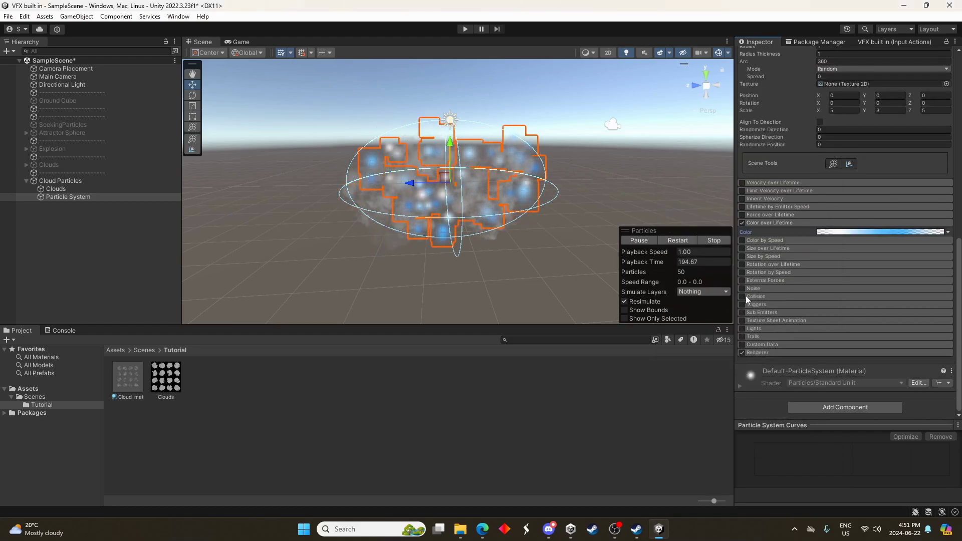
pyautogui.click(742, 289)
pyautogui.click(762, 289)
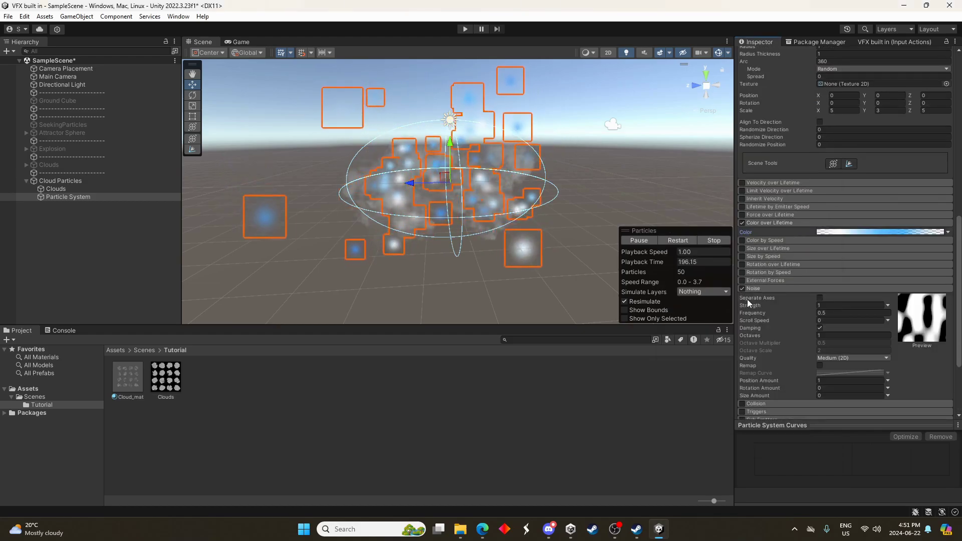
pyautogui.click(857, 304)
pyautogui.write('0.2')
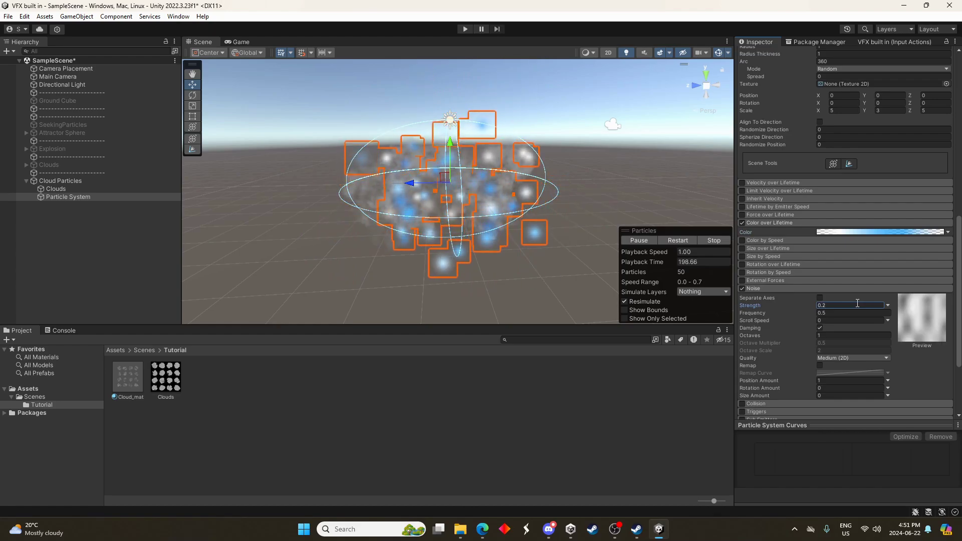
pyautogui.moveTo(801, 315); pyautogui.dragTo(807, 312)
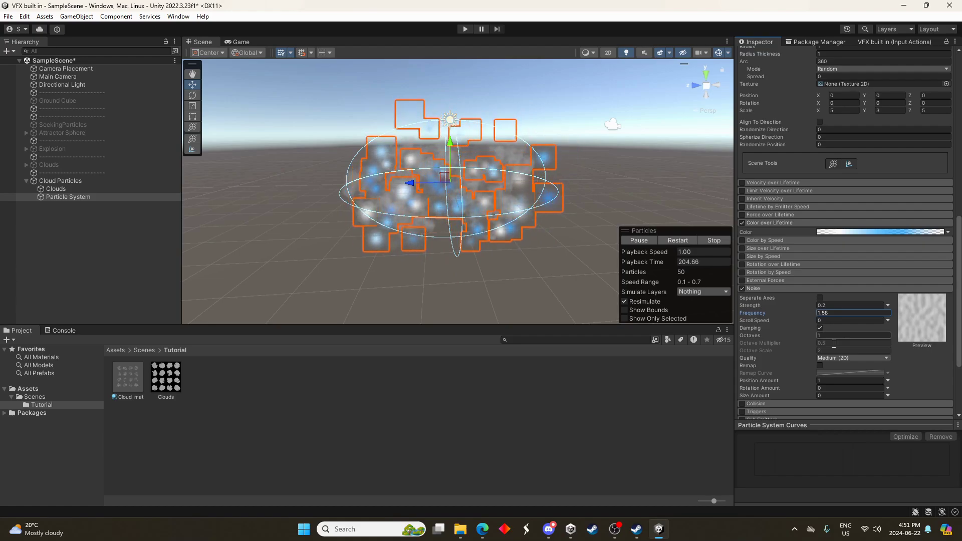
# Step: Enable the Lights module with Ratio 0.4 and undo the Intensity Multiplier change
pyautogui.scroll(-4, 843, 352)
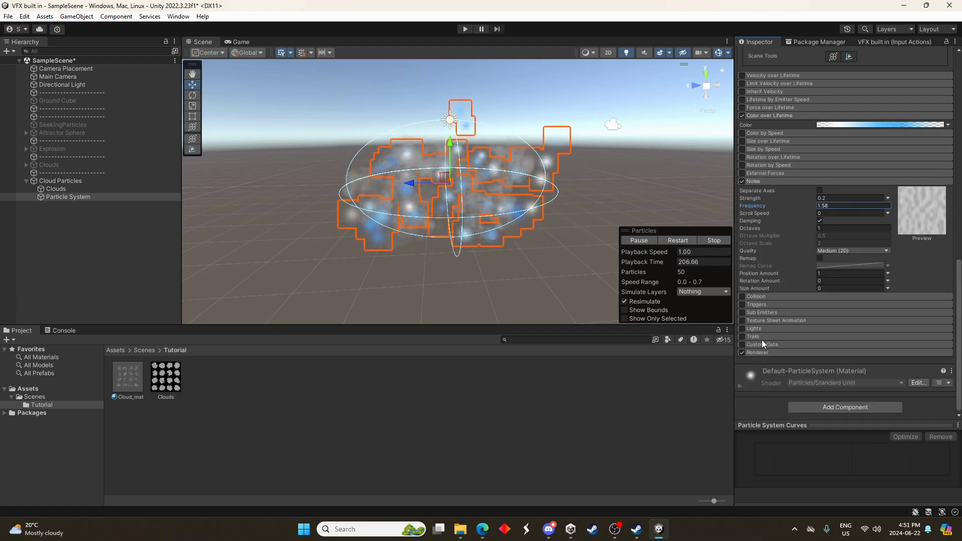
pyautogui.click(742, 329)
pyautogui.scroll(-3, 774, 337)
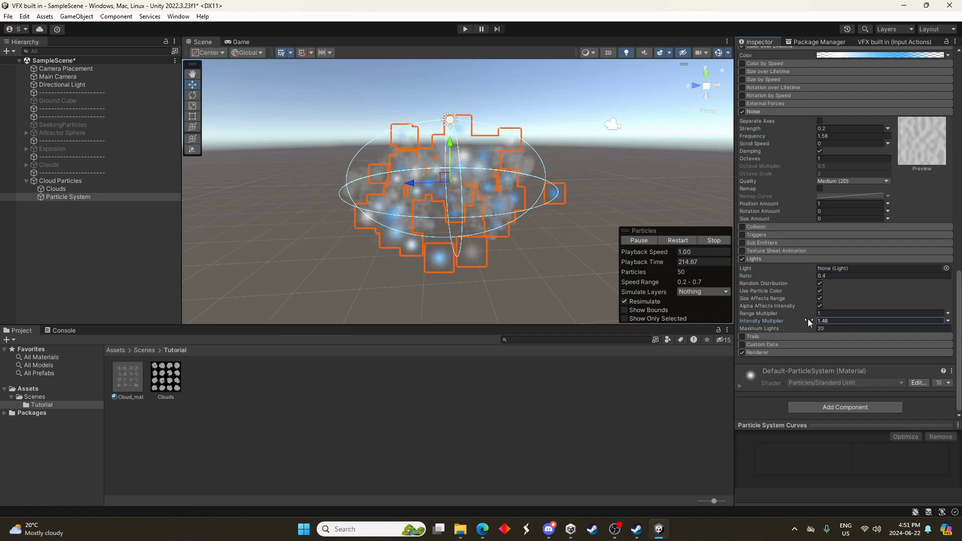
pyautogui.hotkey('ctrl', 'z')
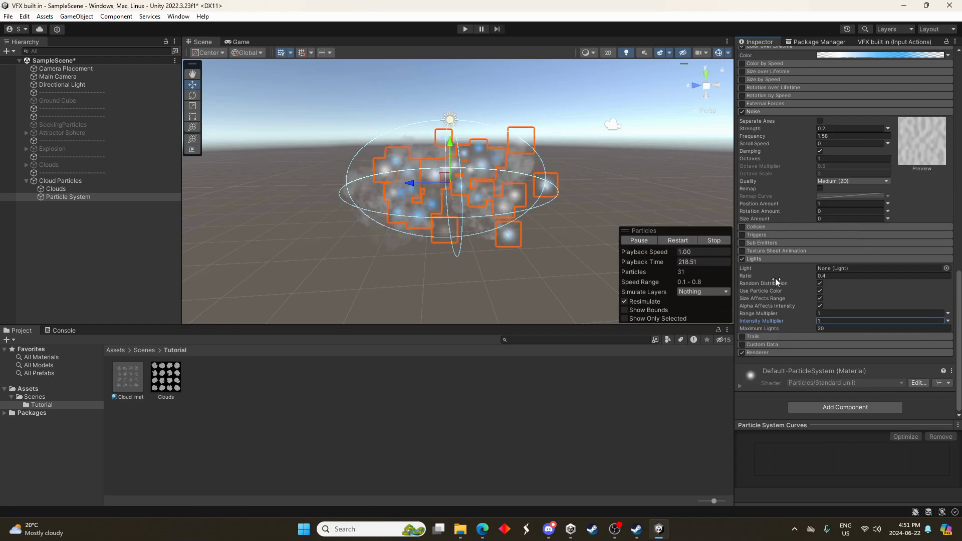
pyautogui.scroll(3, 760, 281)
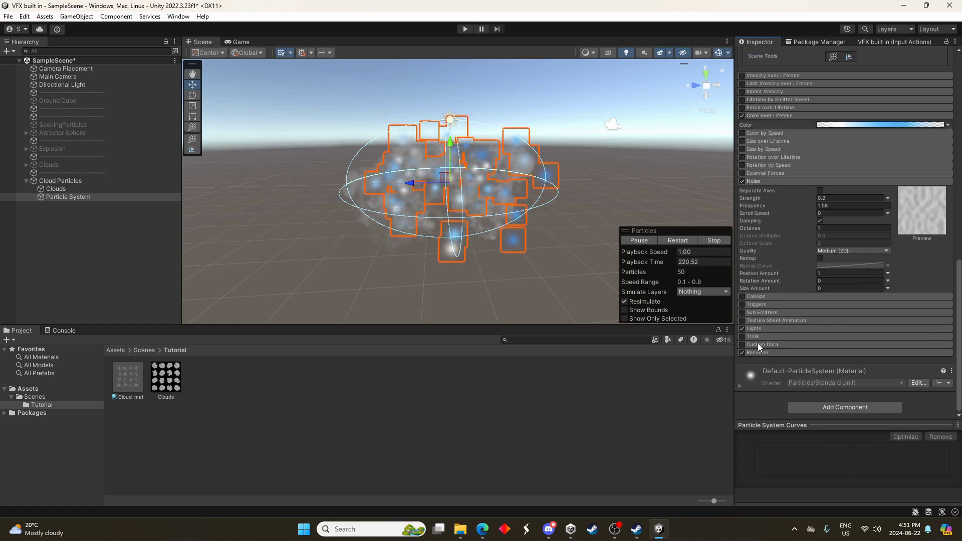
# Step: Enable Trails on the new Particle System and set Minimum Vertex Distance to 0.01
pyautogui.click(742, 336)
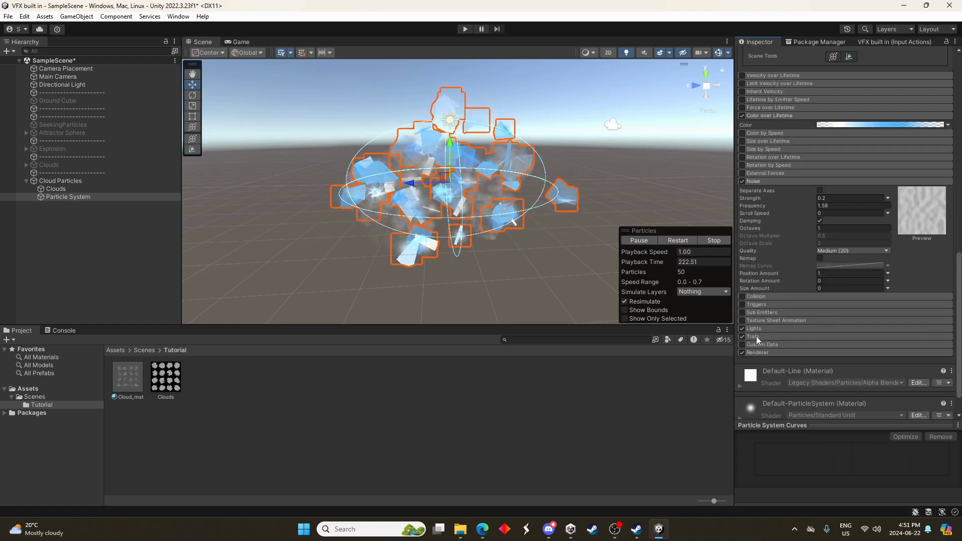
pyautogui.click(756, 335)
pyautogui.scroll(-6, 757, 336)
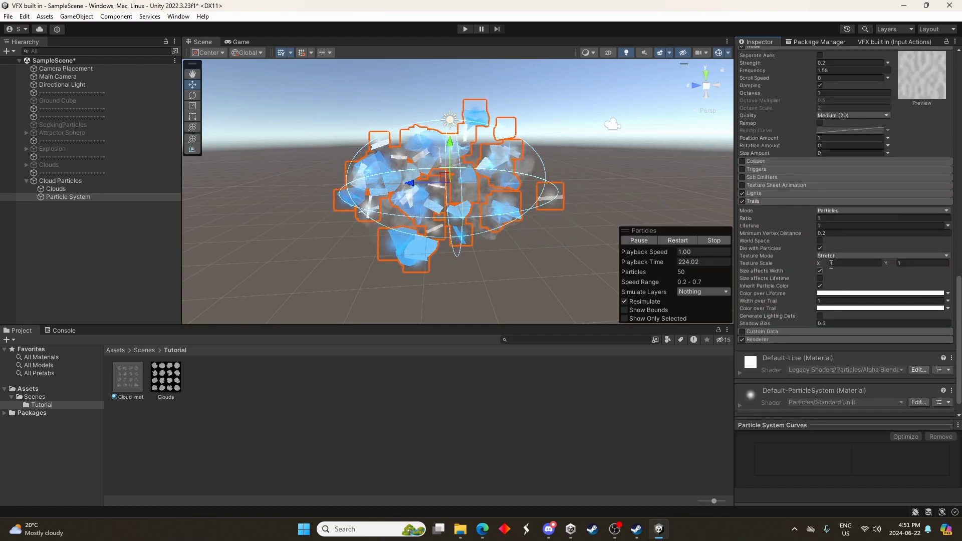
pyautogui.click(824, 219)
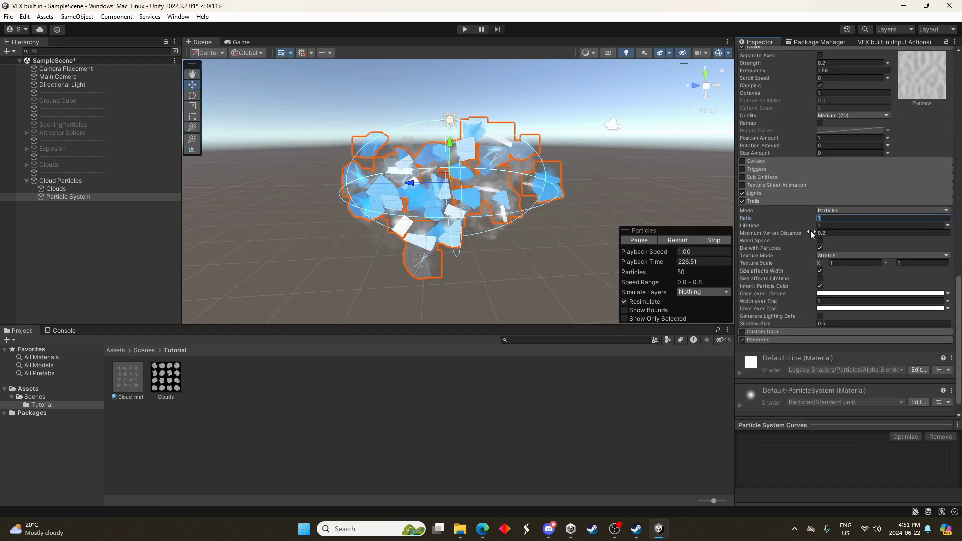
pyautogui.click(811, 227)
pyautogui.click(827, 232)
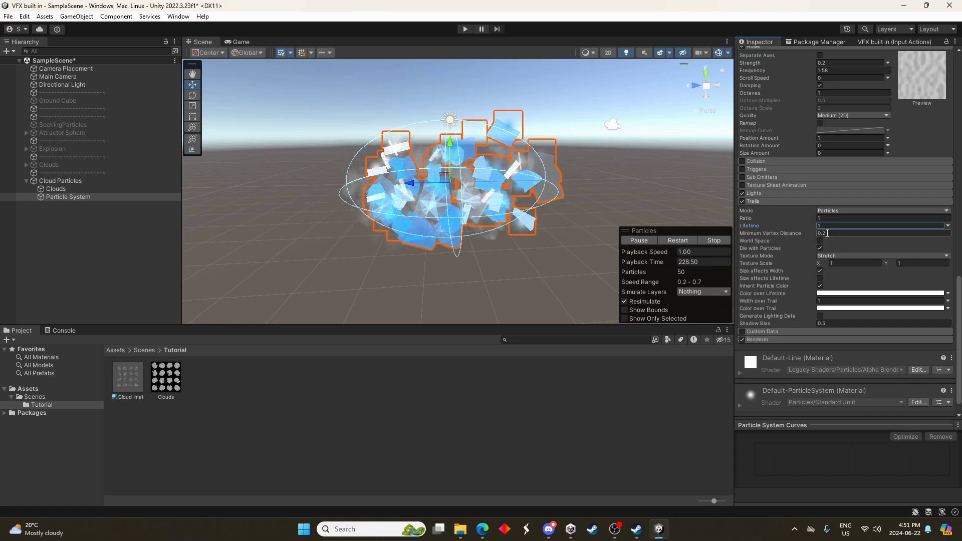
pyautogui.write('0.01')
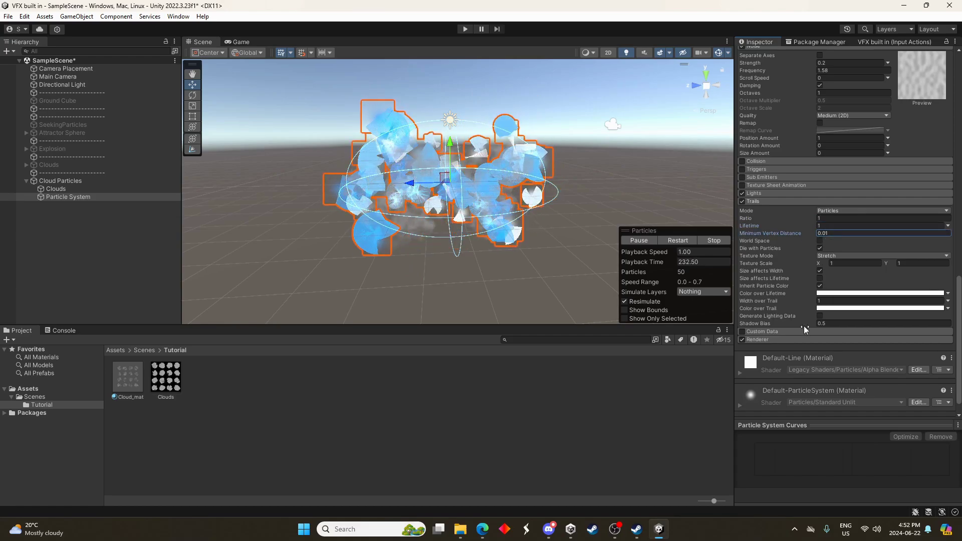
# Step: Try Width over Trail values of 0.01, 0.1, 0.05 and 0.03 on the new Particle System's trails
pyautogui.click(870, 301)
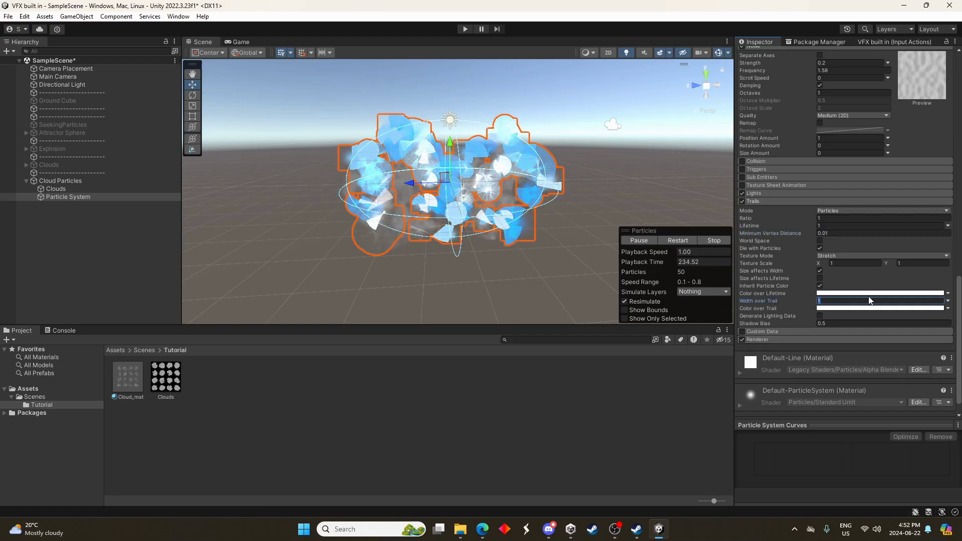
pyautogui.write('0.01')
pyautogui.scroll(5, 456, 179)
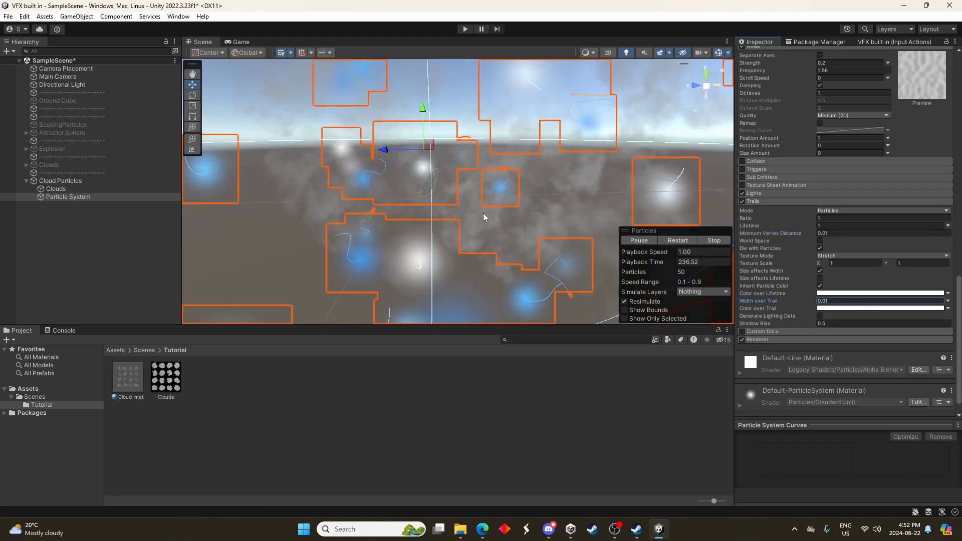
pyautogui.click(832, 300)
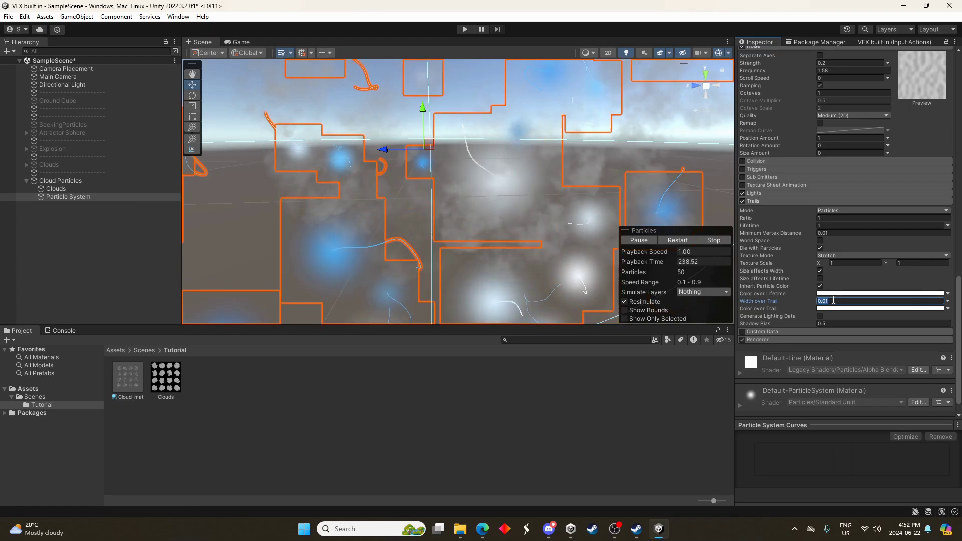
pyautogui.write('0.1')
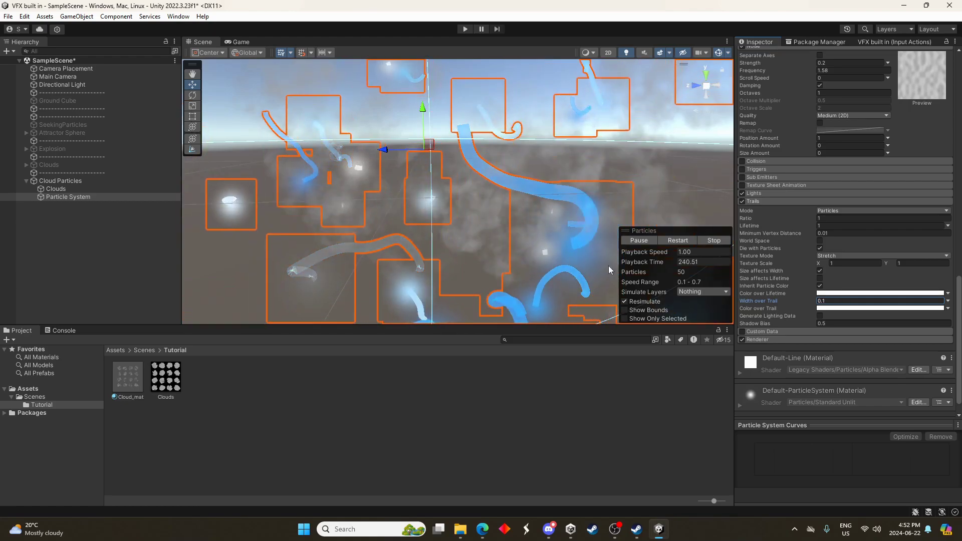
pyautogui.moveTo(833, 300); pyautogui.dragTo(801, 304)
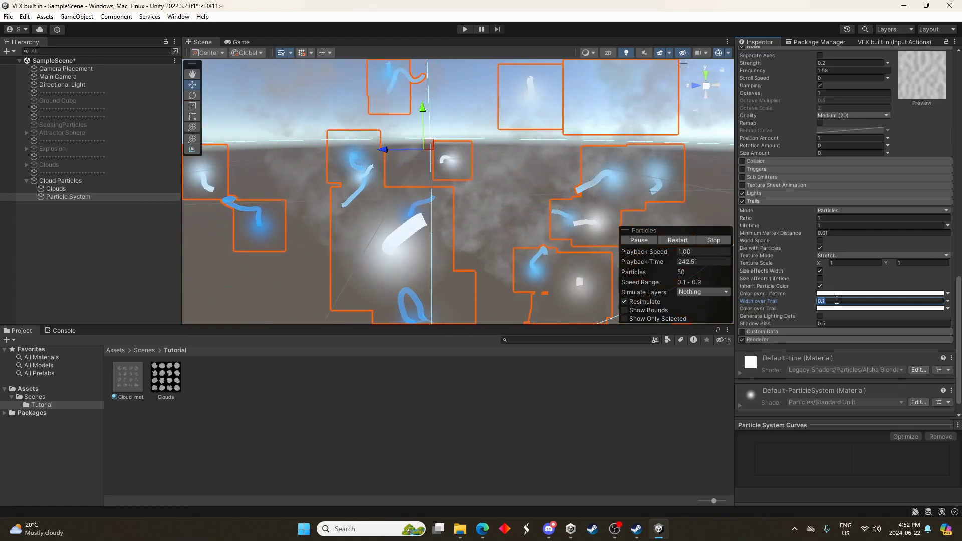
pyautogui.write('0.05')
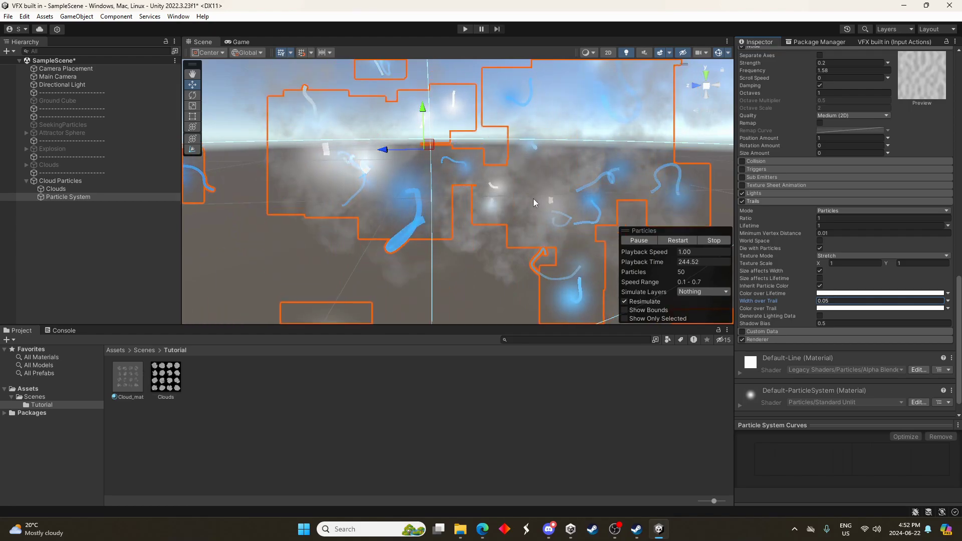
pyautogui.scroll(-8, 533, 198)
pyautogui.press('BackSpace')
pyautogui.write('3')
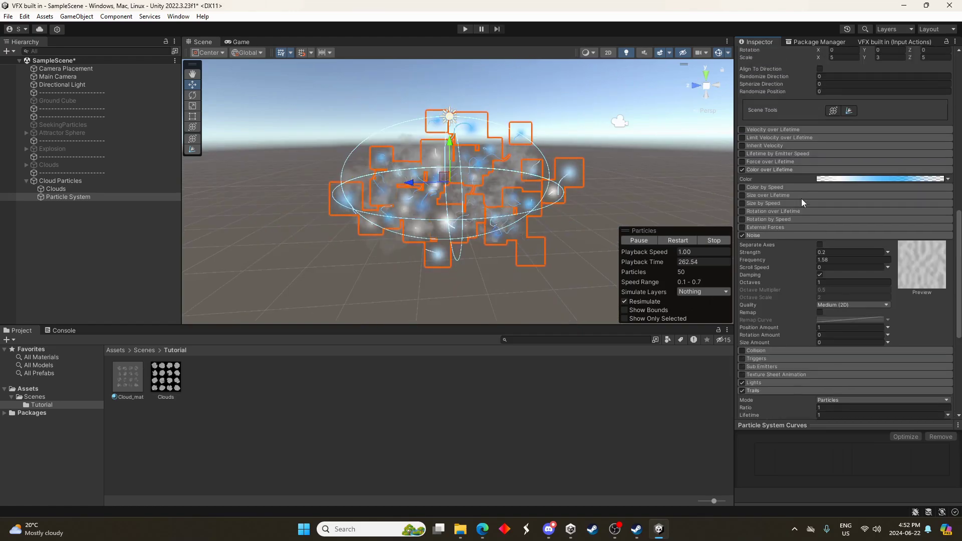
# Step: Set the Clouds system's emission Rate over Time to 30 and preview the effect in Play mode
pyautogui.click(80, 190)
pyautogui.scroll(20, 862, 235)
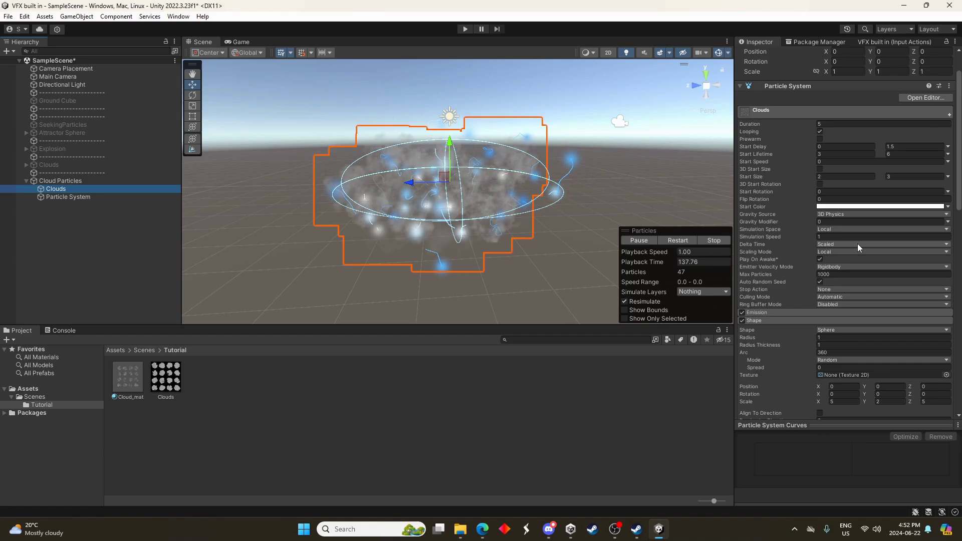
pyautogui.click(764, 313)
pyautogui.click(832, 321)
pyautogui.write('30')
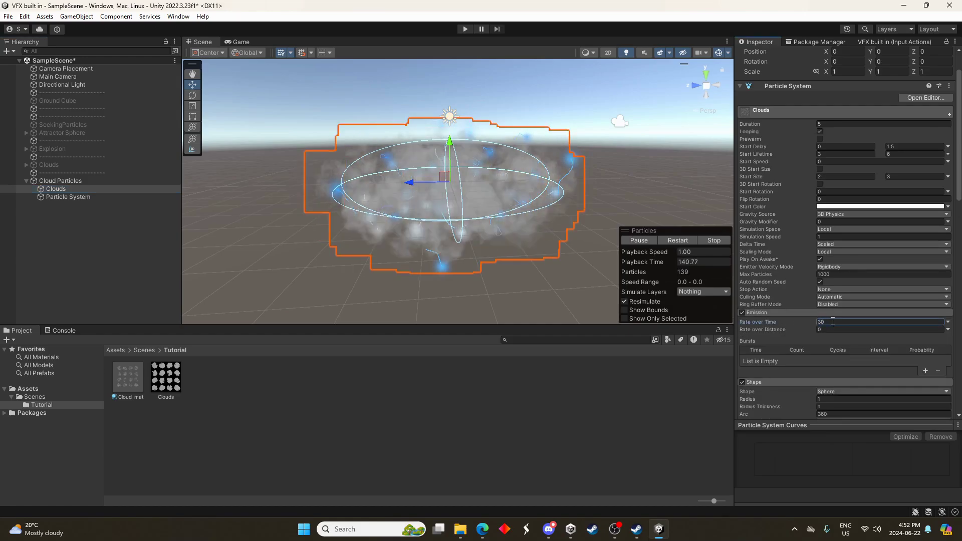
pyautogui.click(465, 29)
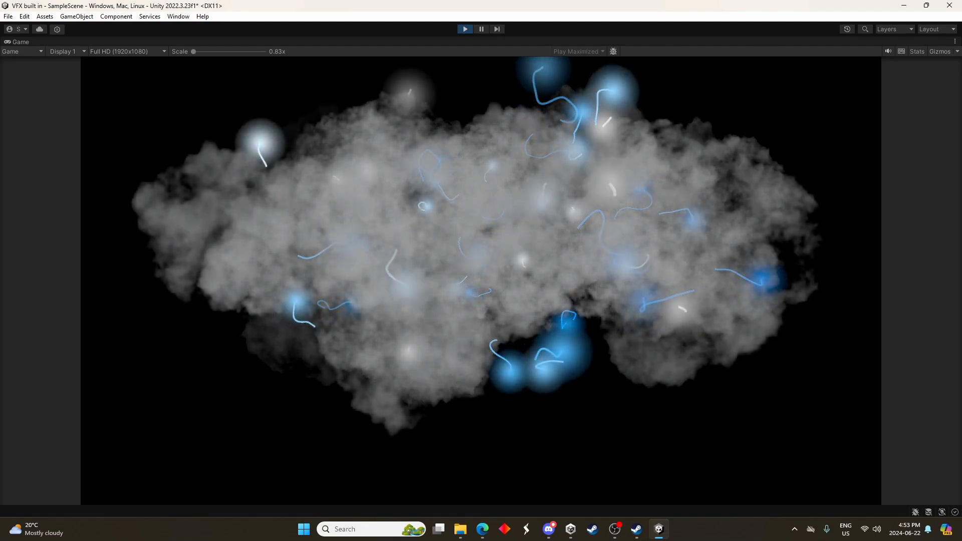
pyautogui.click(465, 29)
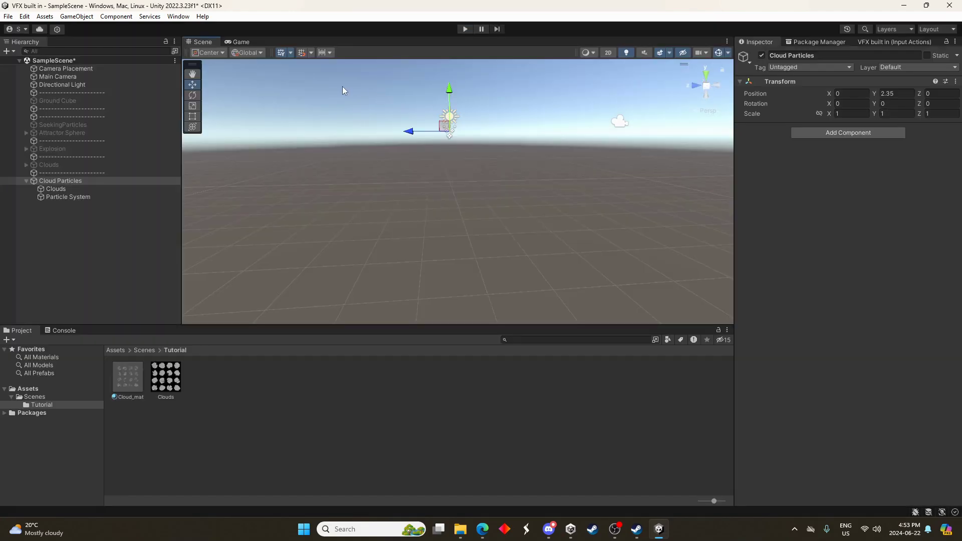
# Step: Set the spark Particle System's Renderer Order in Layer to 5 and preview the effect in Play mode
pyautogui.click(83, 198)
pyautogui.scroll(-10, 829, 364)
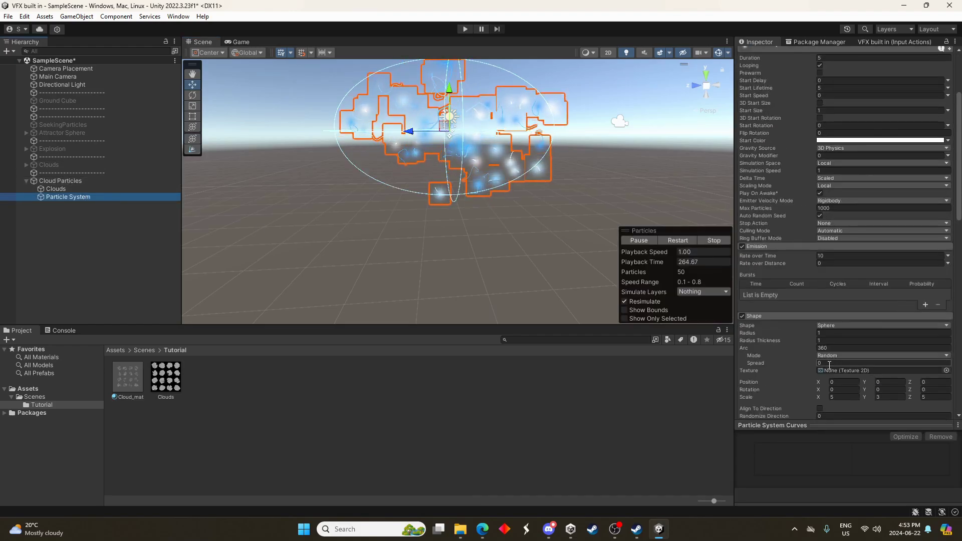
pyautogui.scroll(-10, 828, 364)
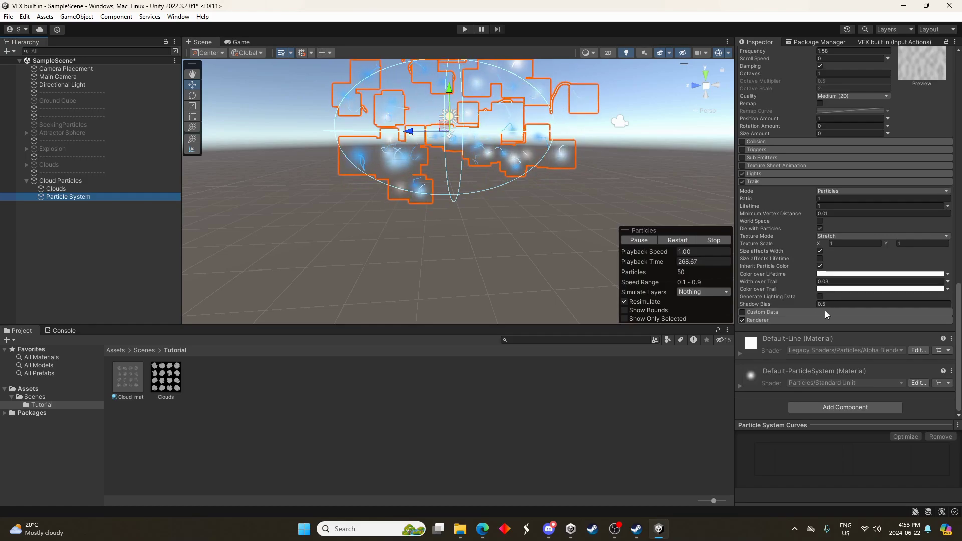
pyautogui.click(798, 319)
pyautogui.scroll(-5, 798, 317)
pyautogui.click(836, 337)
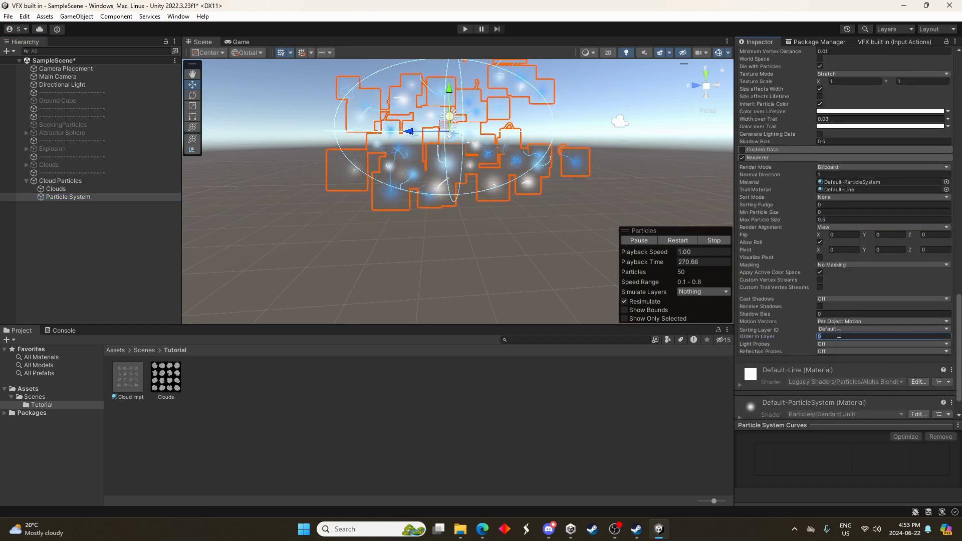
pyautogui.write('5')
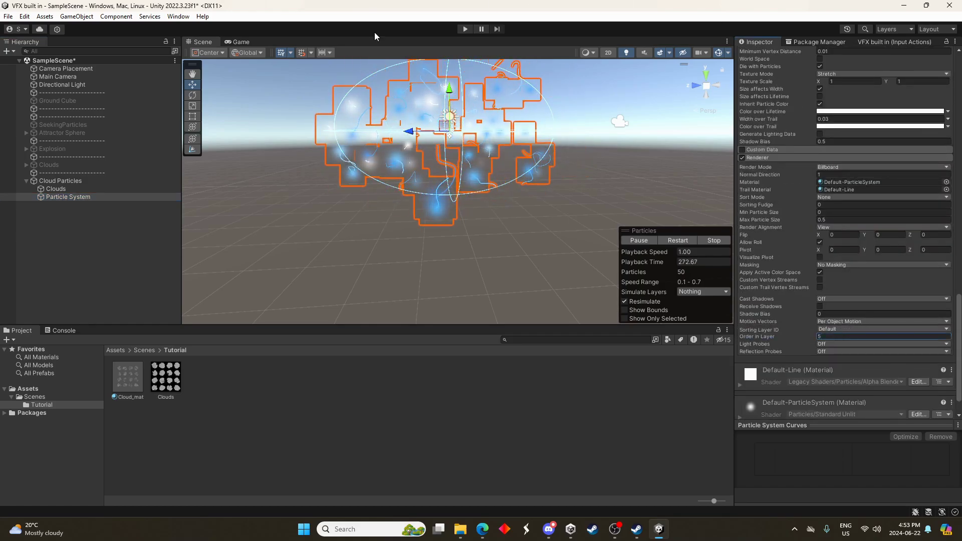
pyautogui.click(465, 29)
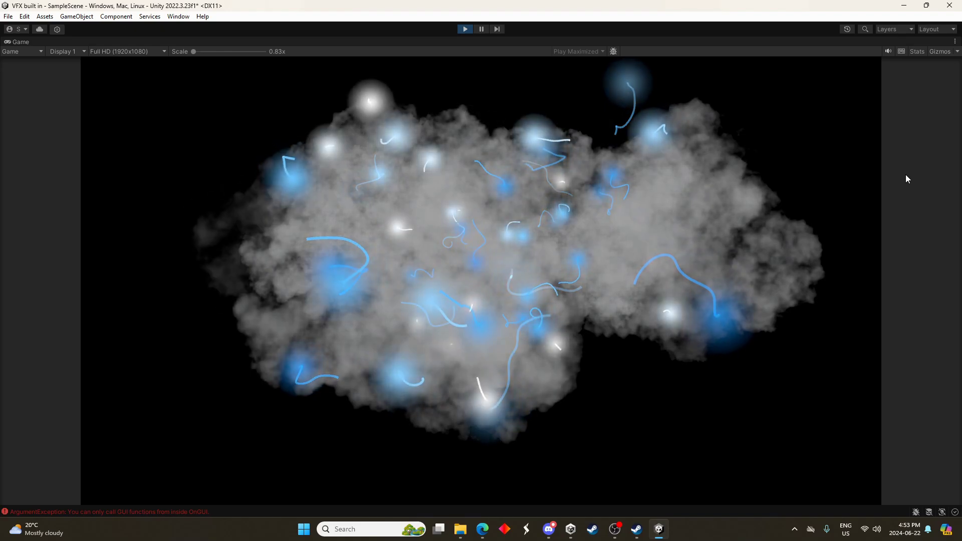
pyautogui.hotkey('ctrl', 'p')
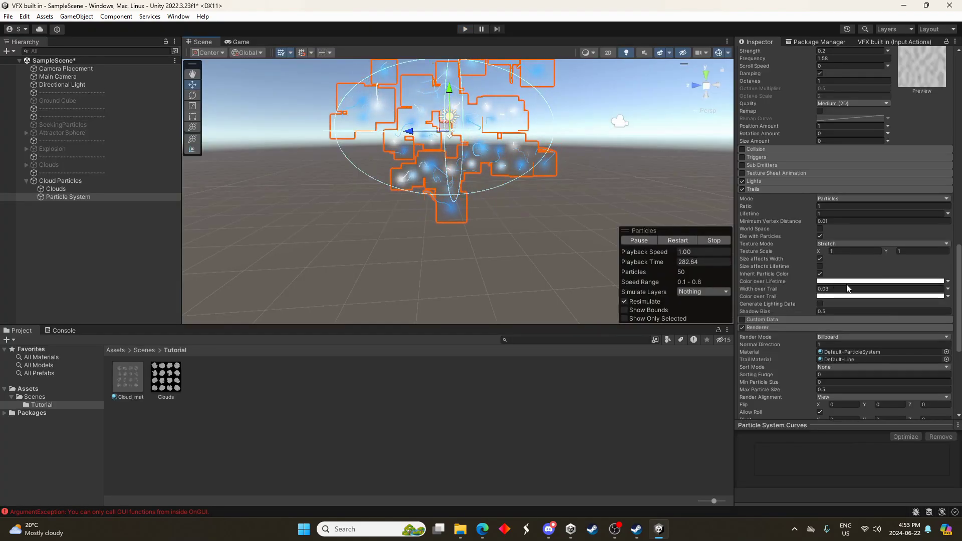
# Step: Set the sparks' Width over Trail to 0.01 and randomize their Start Lifetime between 3 and 5
pyautogui.write('.01')
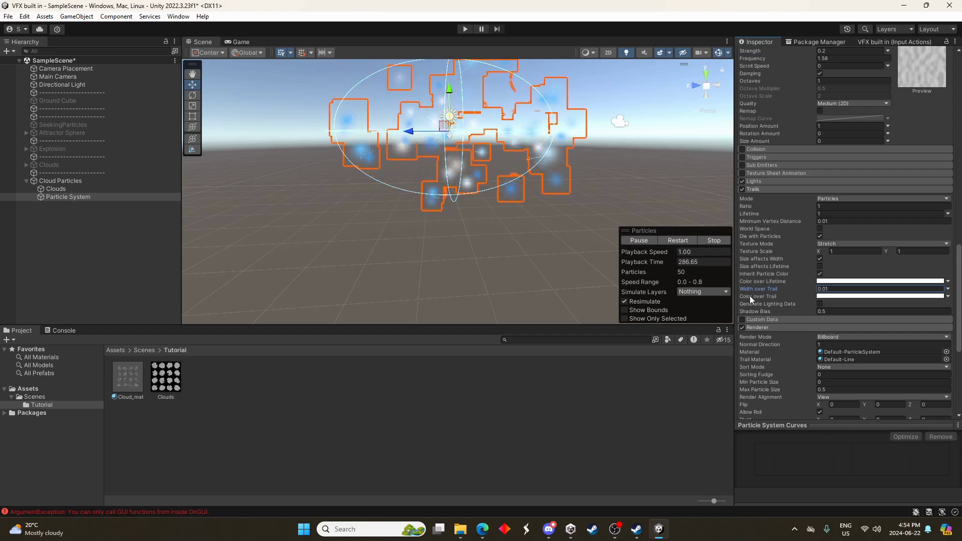
pyautogui.scroll(15, 861, 235)
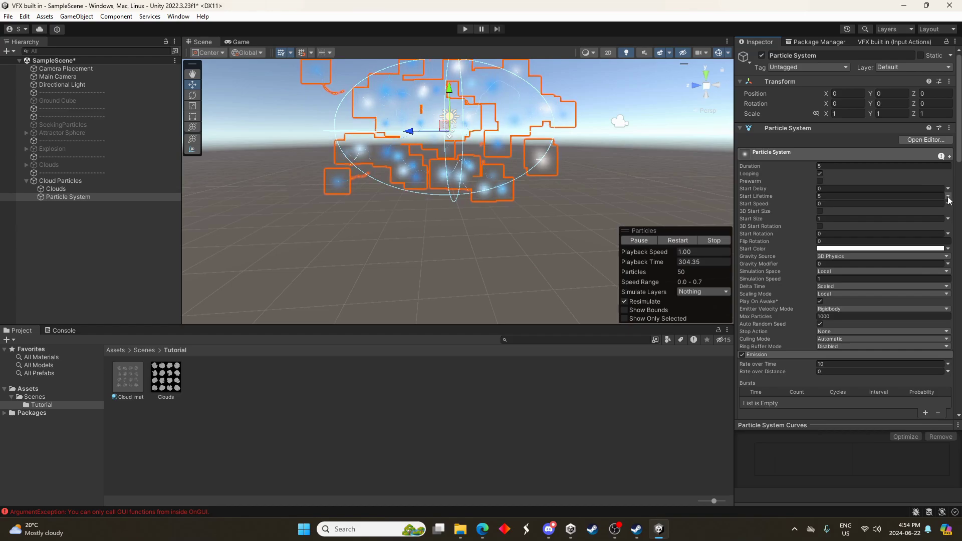
pyautogui.click(948, 196)
pyautogui.click(904, 228)
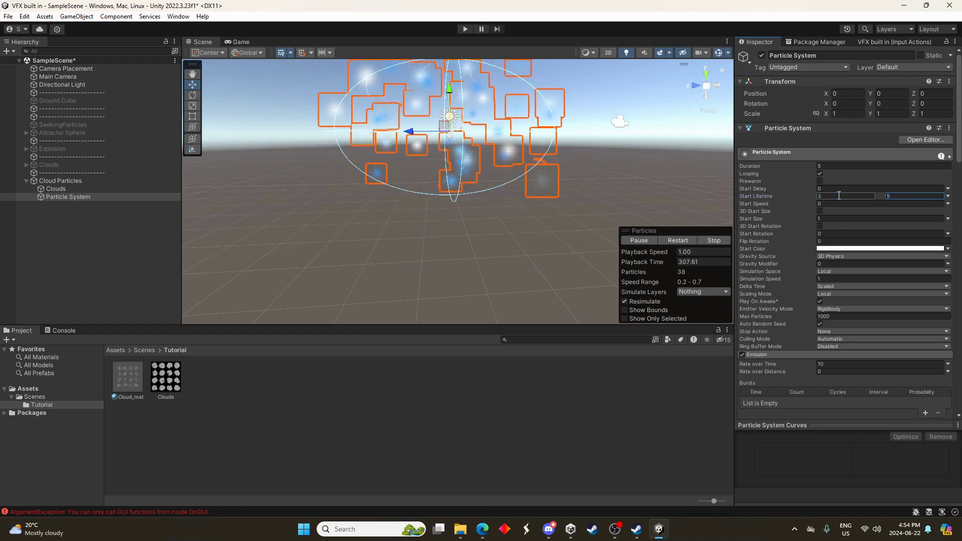
# Step: Randomize the sparks' Start Delay between 0 and 2 and preview the effect in Play mode
pyautogui.click(948, 195)
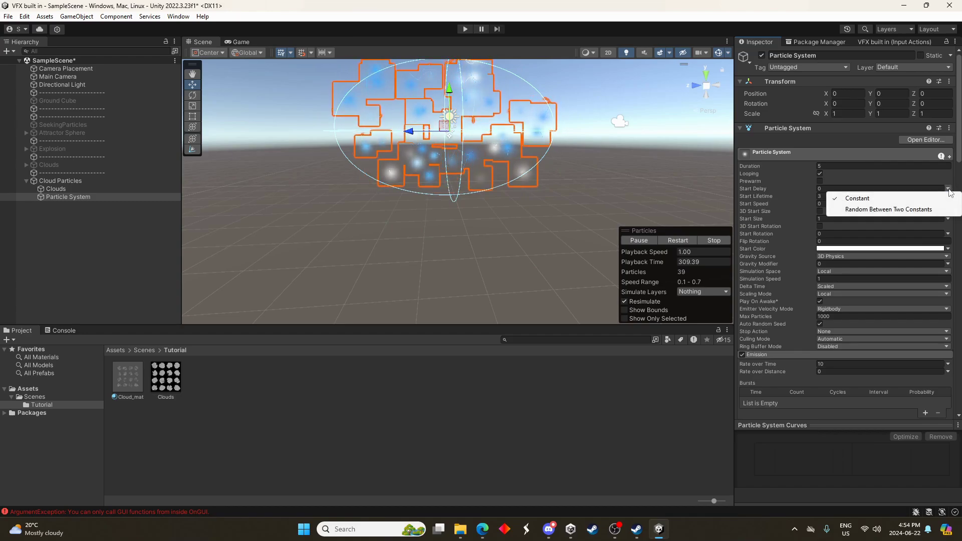
pyautogui.click(932, 210)
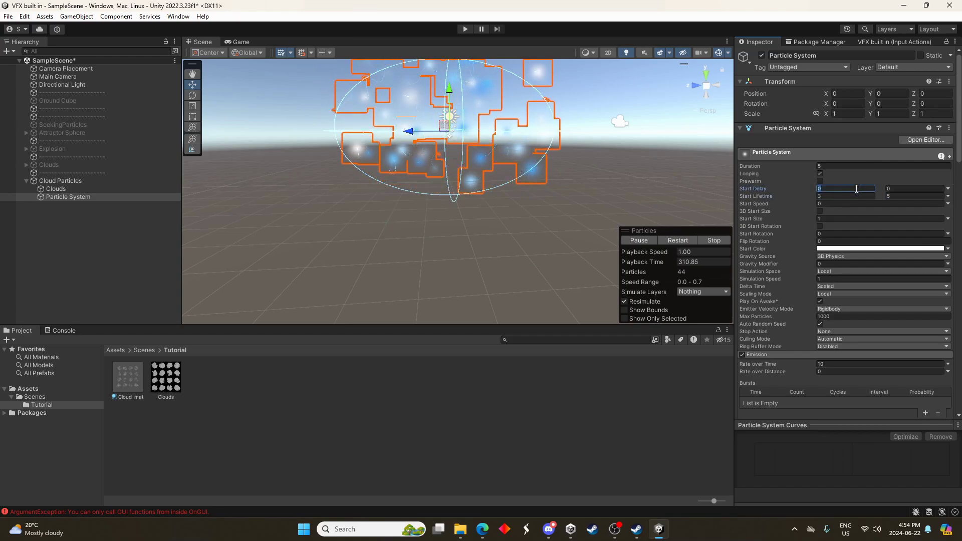
pyautogui.write('2')
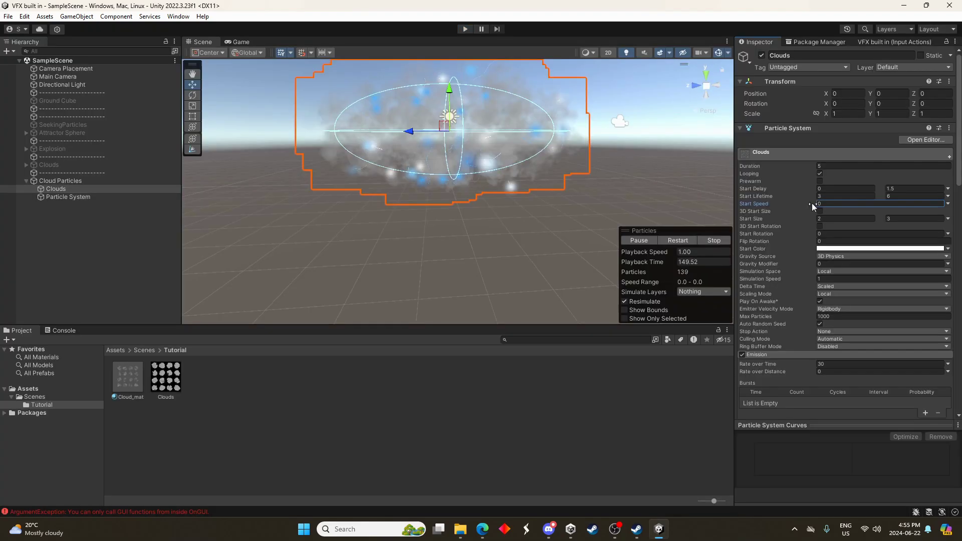
# Step: Set the Clouds system's Start Speed to 0.1 after trying a higher speed, and preview the effect in Play mode
pyautogui.write('0.24')
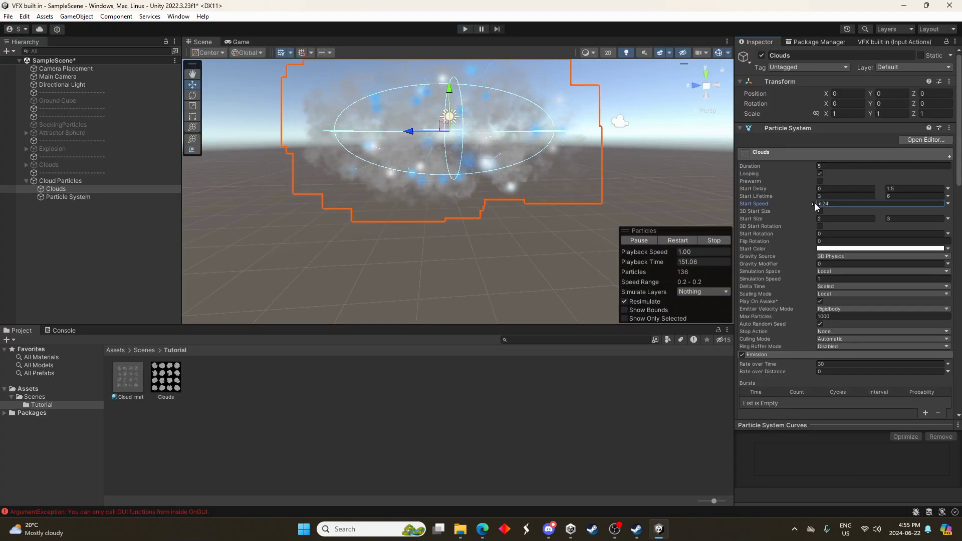
pyautogui.press('BackSpace')
pyautogui.press('BackSpace')
pyautogui.press('BackSpace')
pyautogui.write('.1')
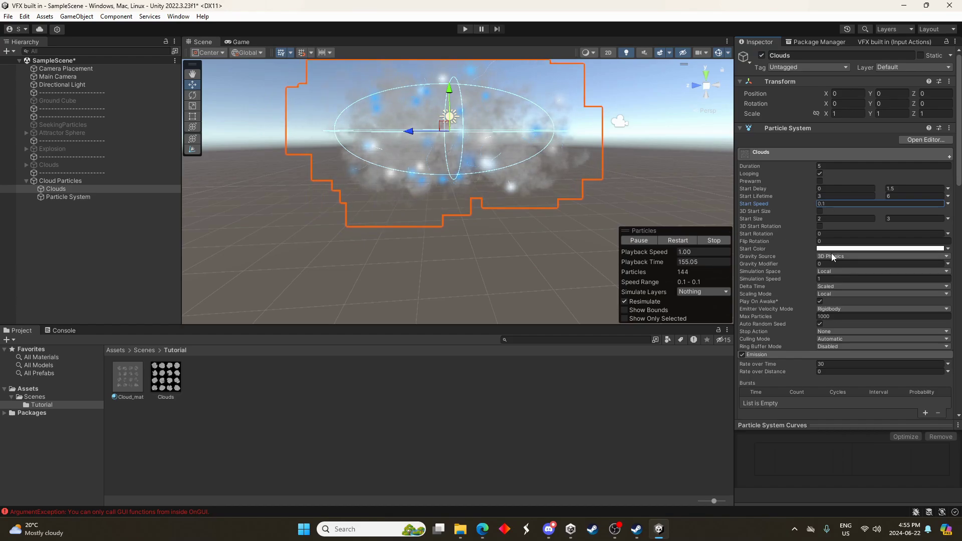
pyautogui.click(464, 29)
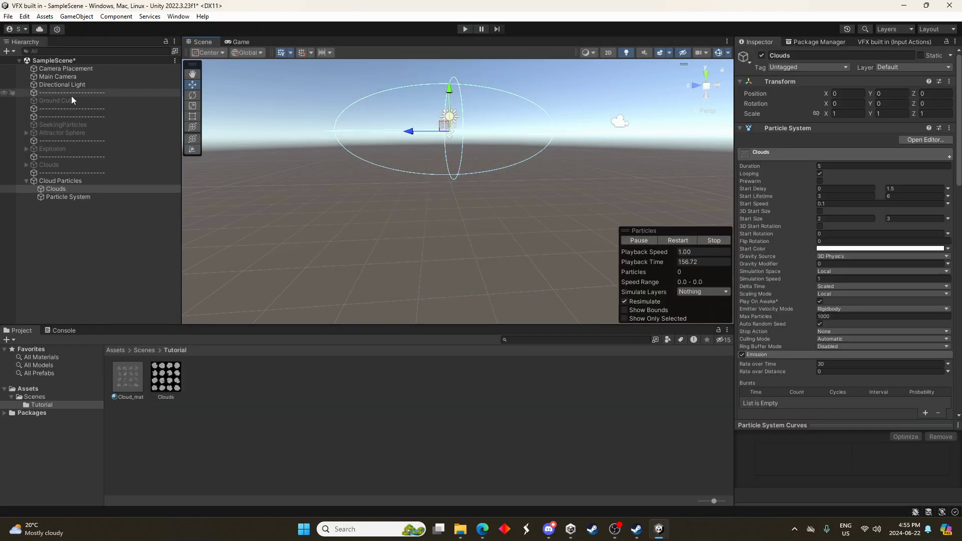
# Step: Switch the spark Particle System's Start Size to Random Between Two Constants with a minimum of 0.2
pyautogui.click(70, 197)
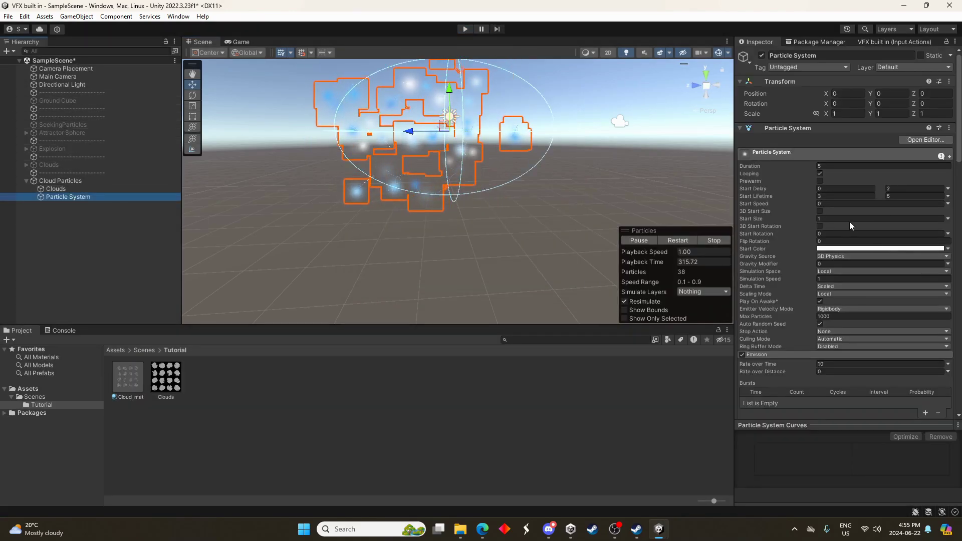
pyautogui.click(947, 219)
pyautogui.click(862, 249)
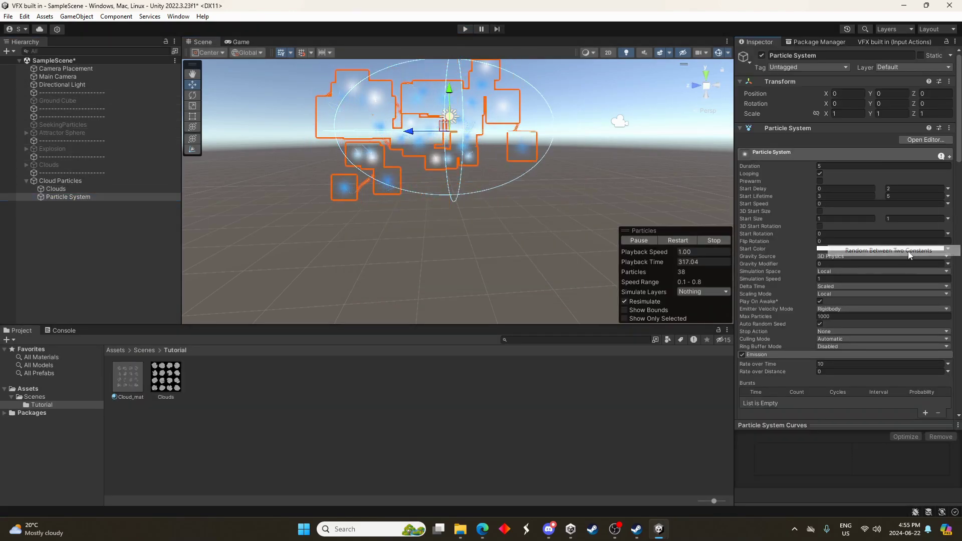
pyautogui.write('0.2')
pyautogui.press('Tab')
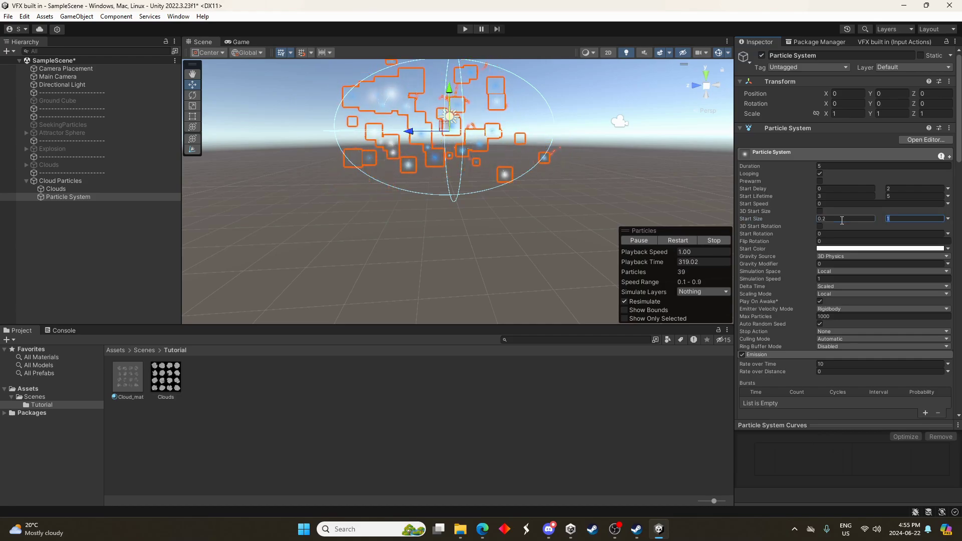